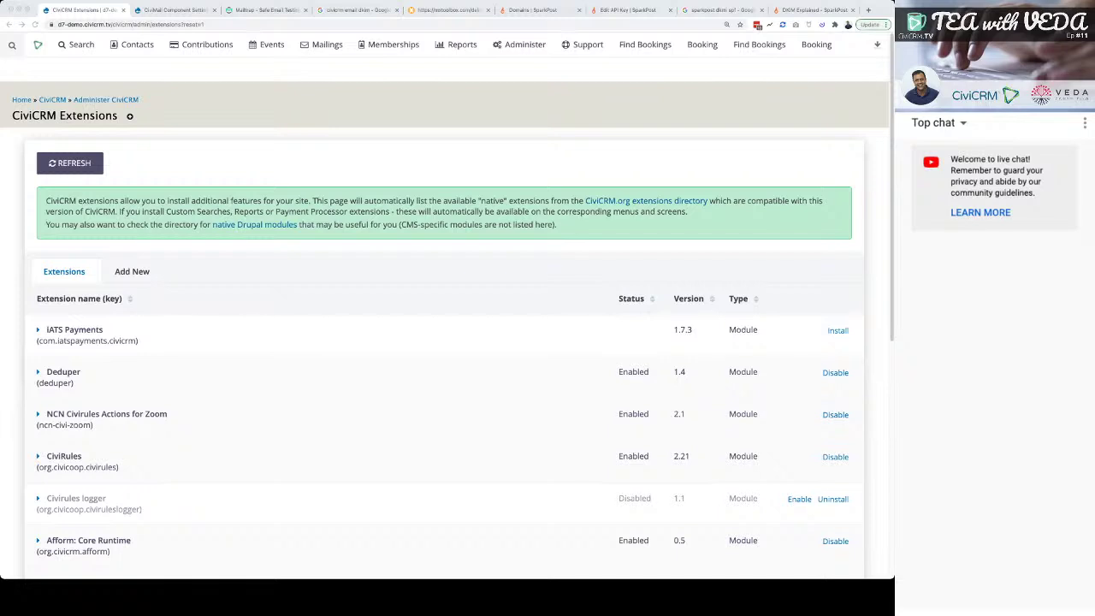
# - Open the Outbound Email (SMTP/Sendmail) system settings and review the mailer configuration
pyautogui.moveTo(520, 45)
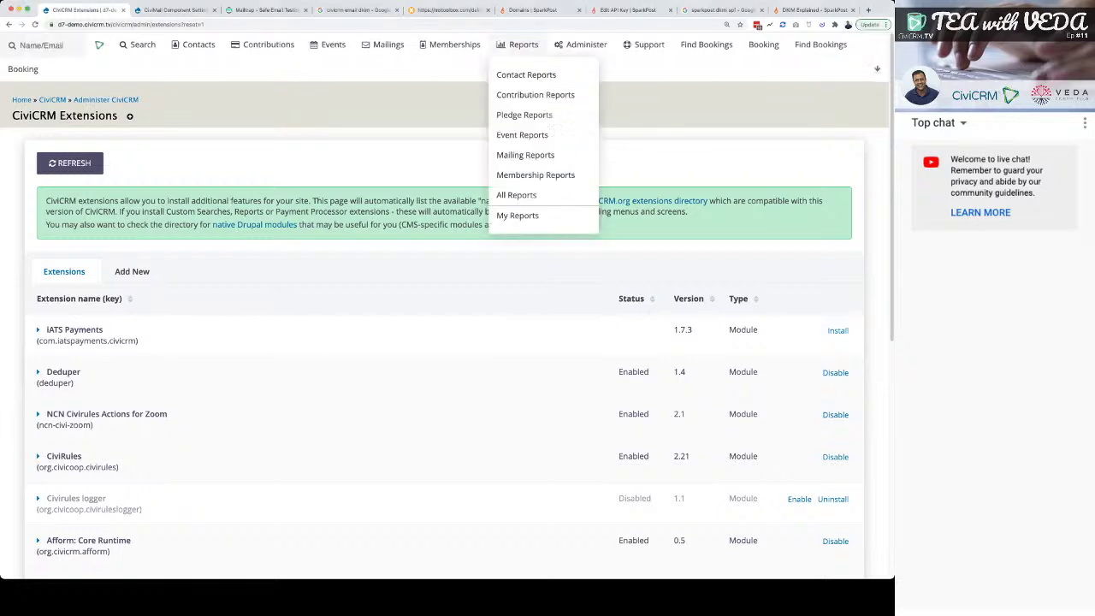
pyautogui.moveTo(582, 44)
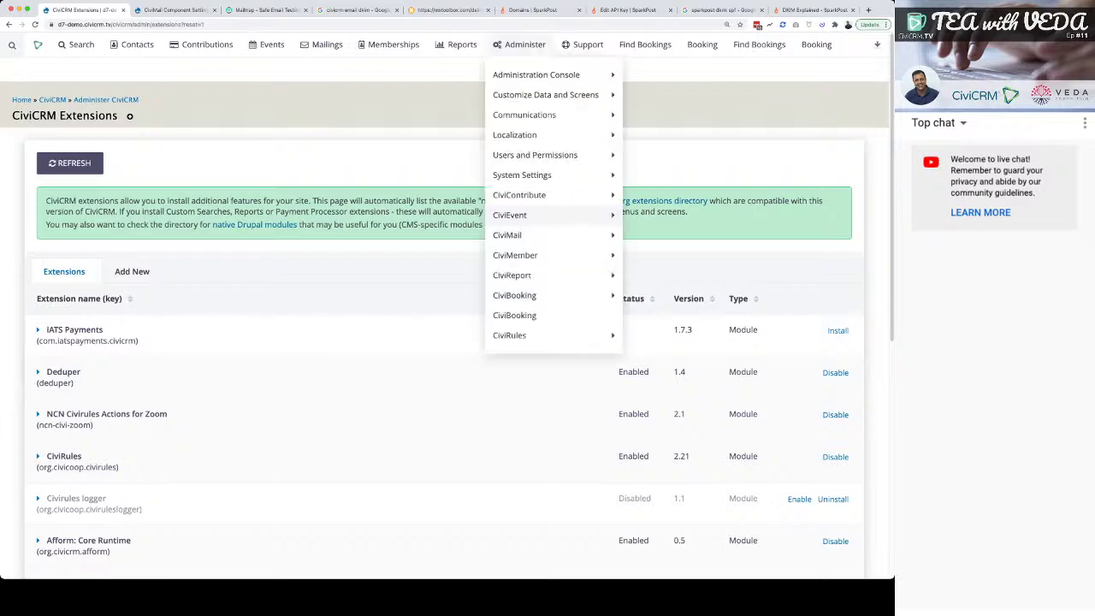
pyautogui.moveTo(514, 234)
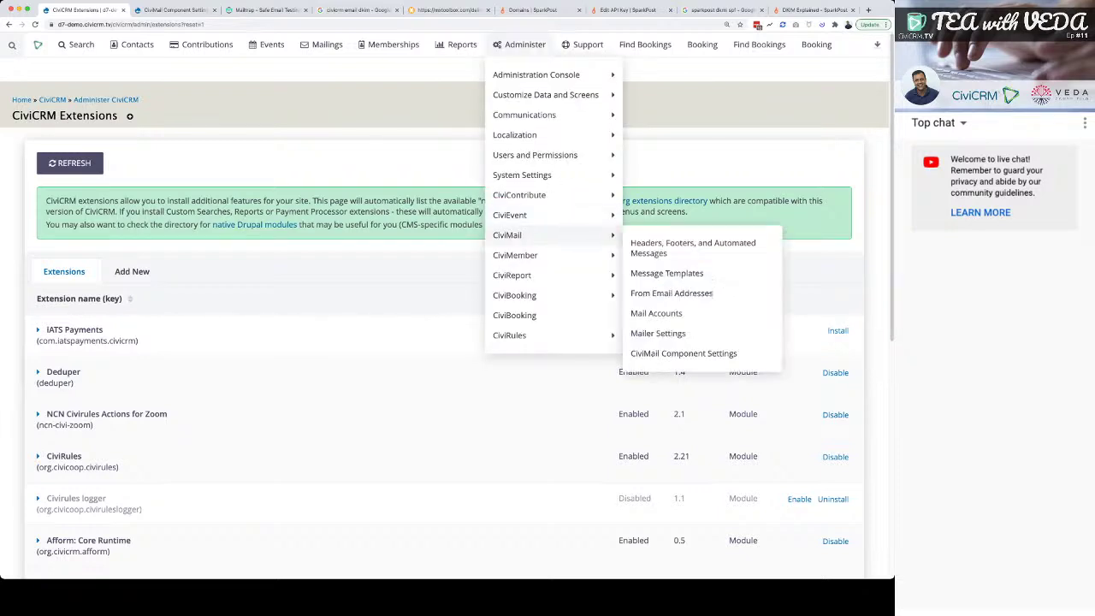
pyautogui.moveTo(545, 94)
pyautogui.moveTo(522, 174)
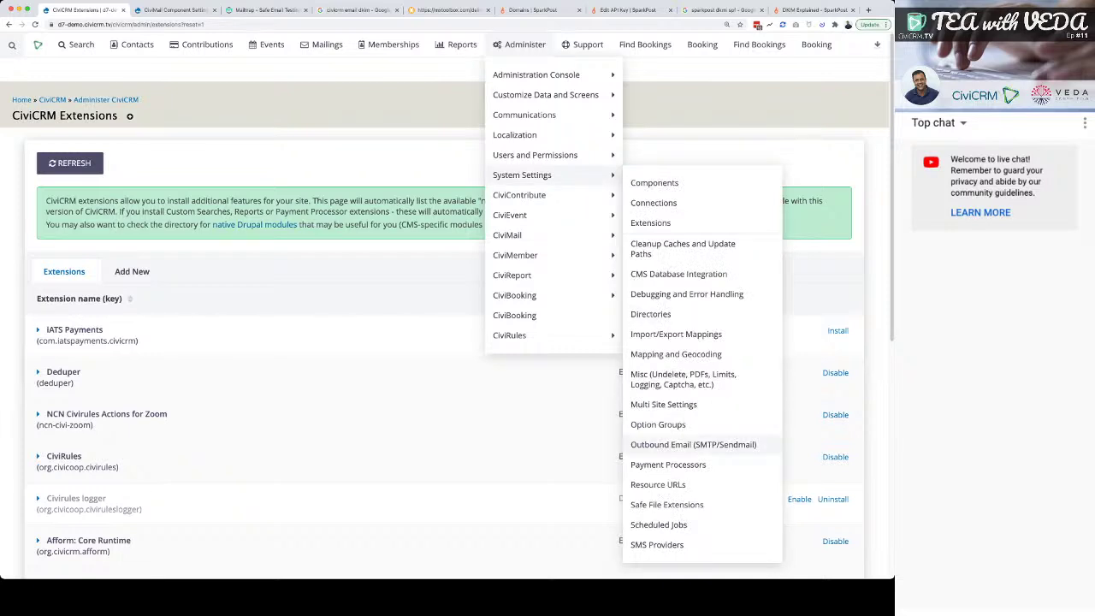
pyautogui.click(693, 444)
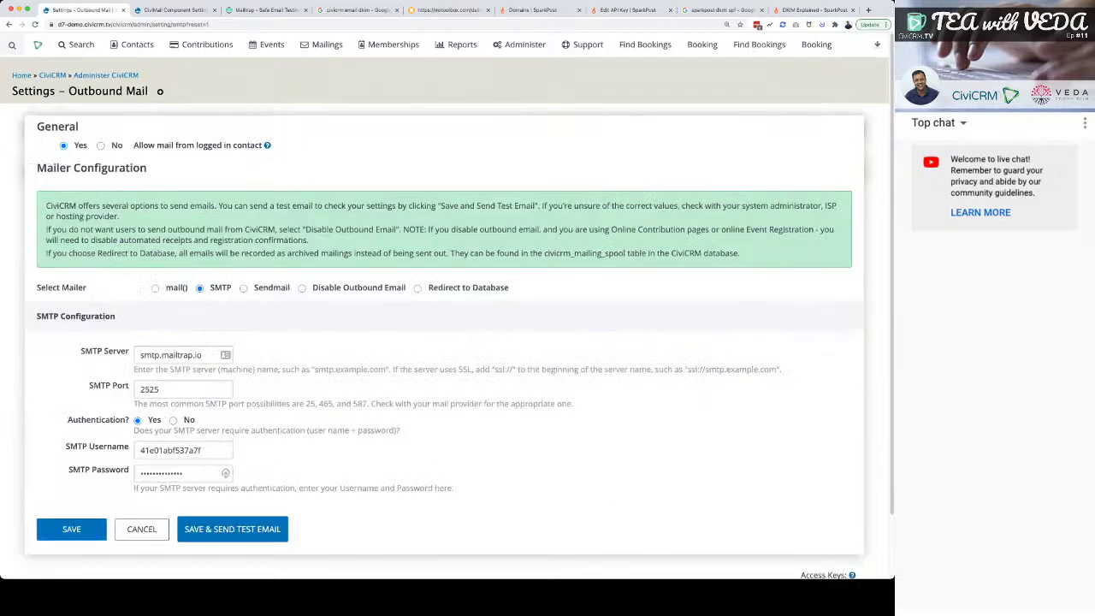
pyautogui.scroll(-2, 445, 342)
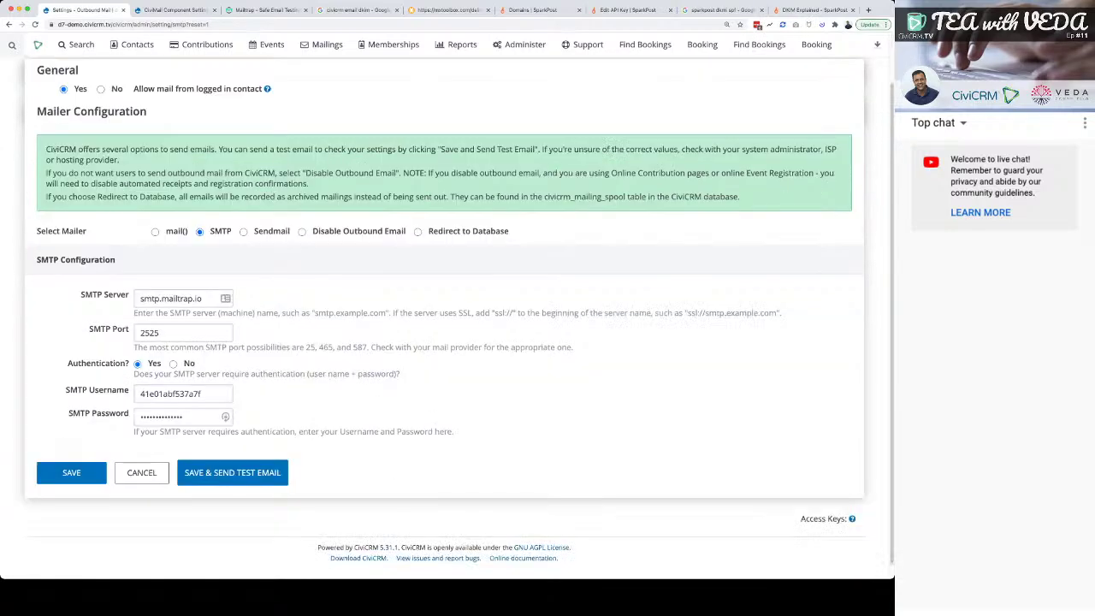
pyautogui.scroll(2, 445, 343)
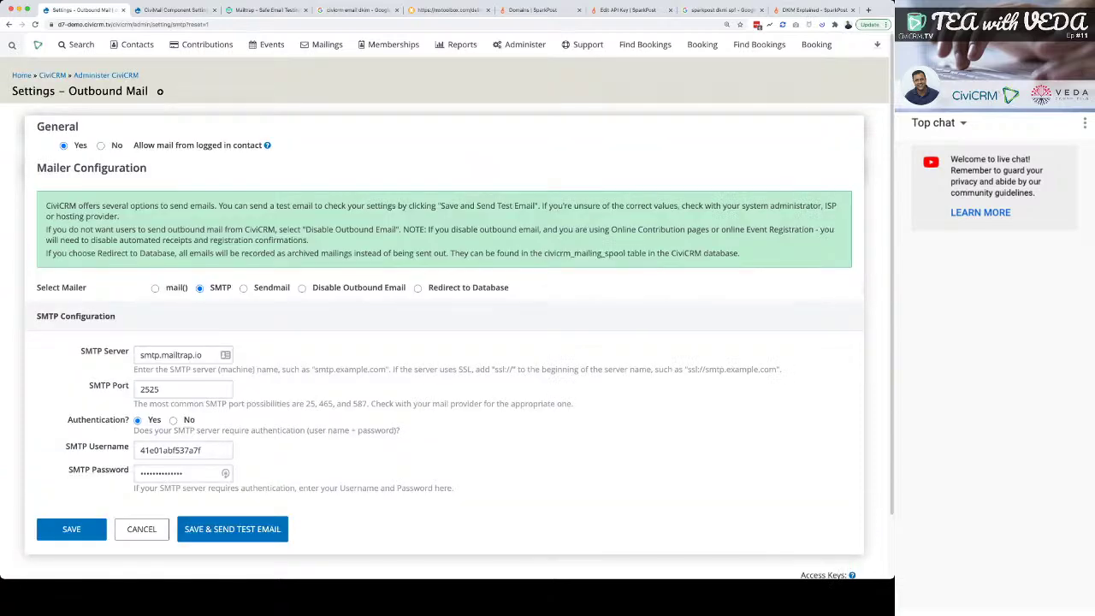
# - Switch the mailer to mail() and back to SMTP to compare the configuration fields offered
pyautogui.click(155, 288)
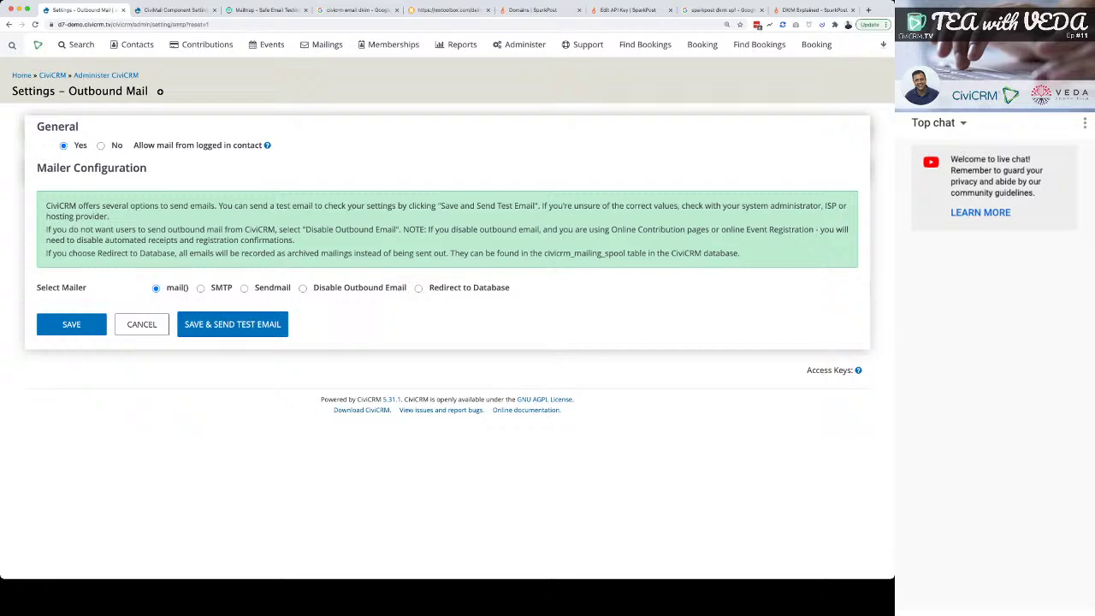
pyautogui.click(200, 287)
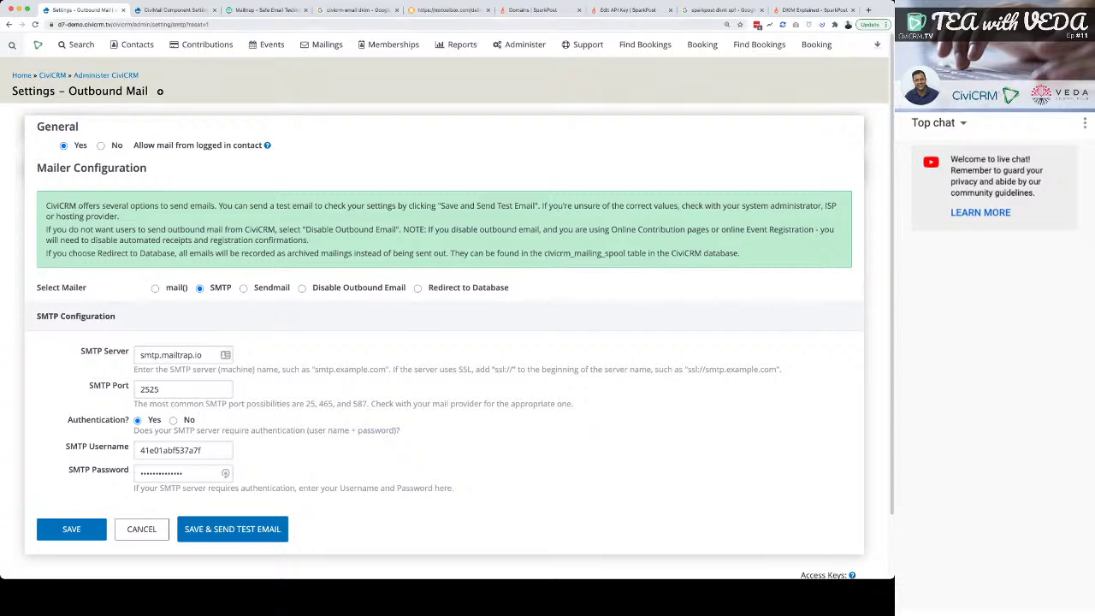
# - Switch to Mailtrap and open the Inboxes list, looking through the billing settings on the way
pyautogui.press('super+3')
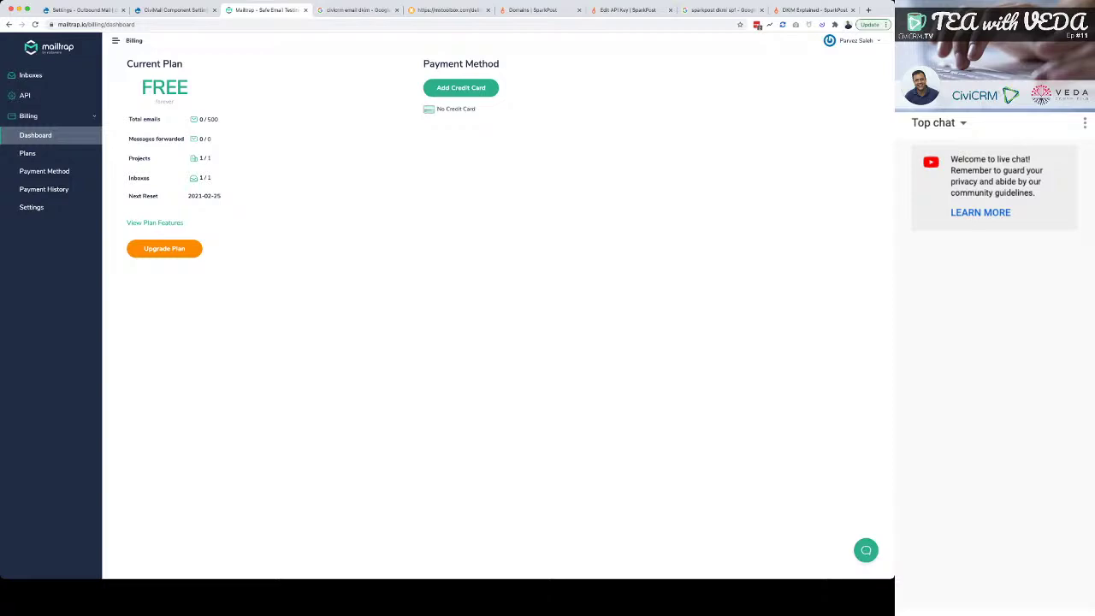
pyautogui.click(30, 207)
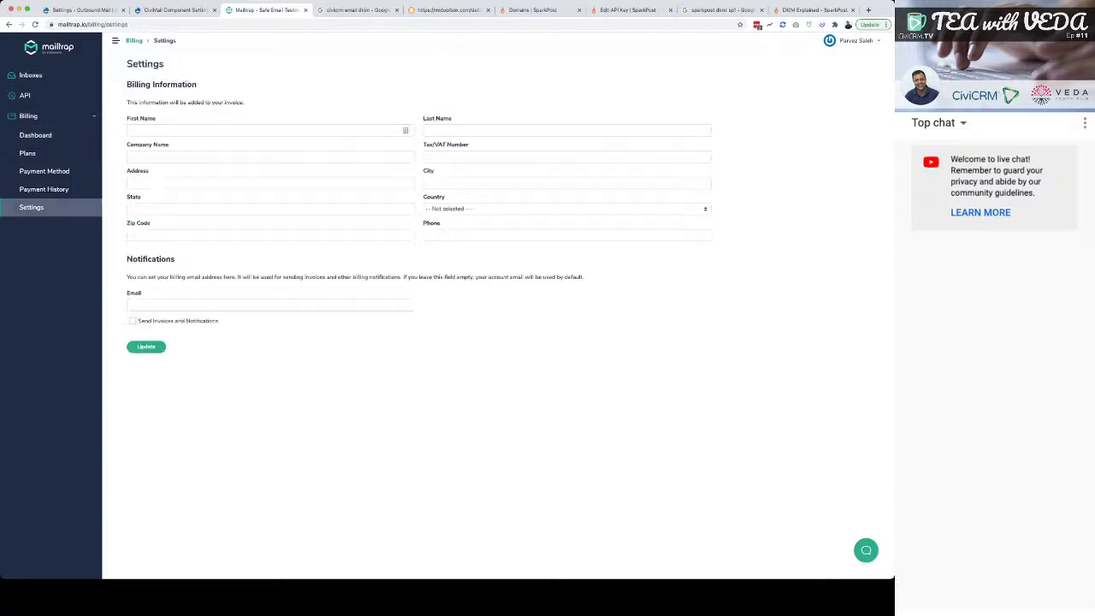
pyautogui.click(30, 75)
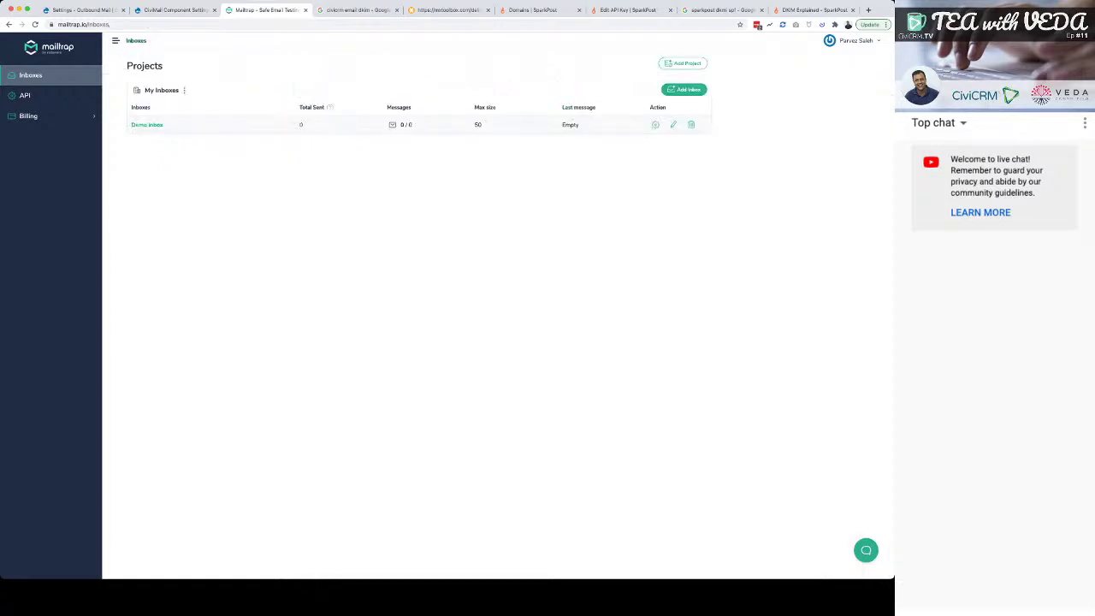
# - Try to add an inbox named "Demo 2" to My Inboxes
pyautogui.click(684, 89)
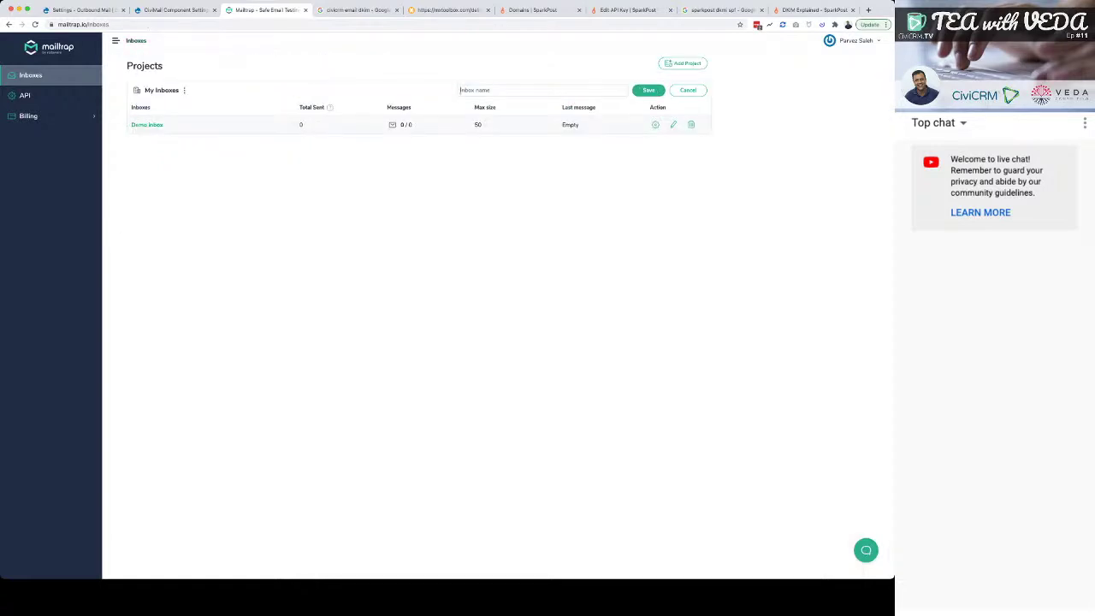
pyautogui.write('Demo 2')
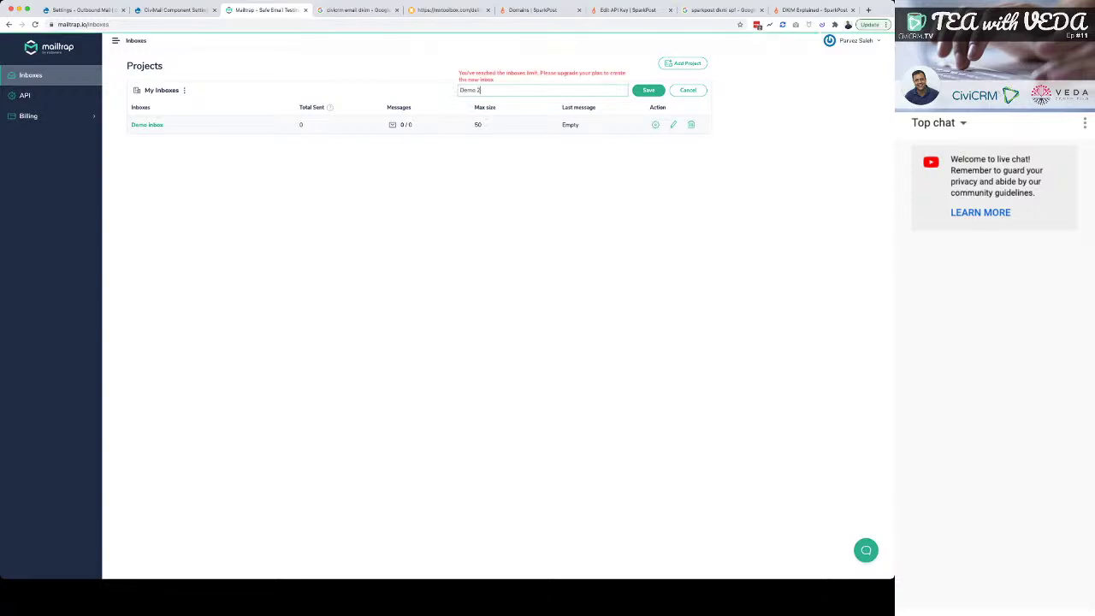
pyautogui.press('super+a')
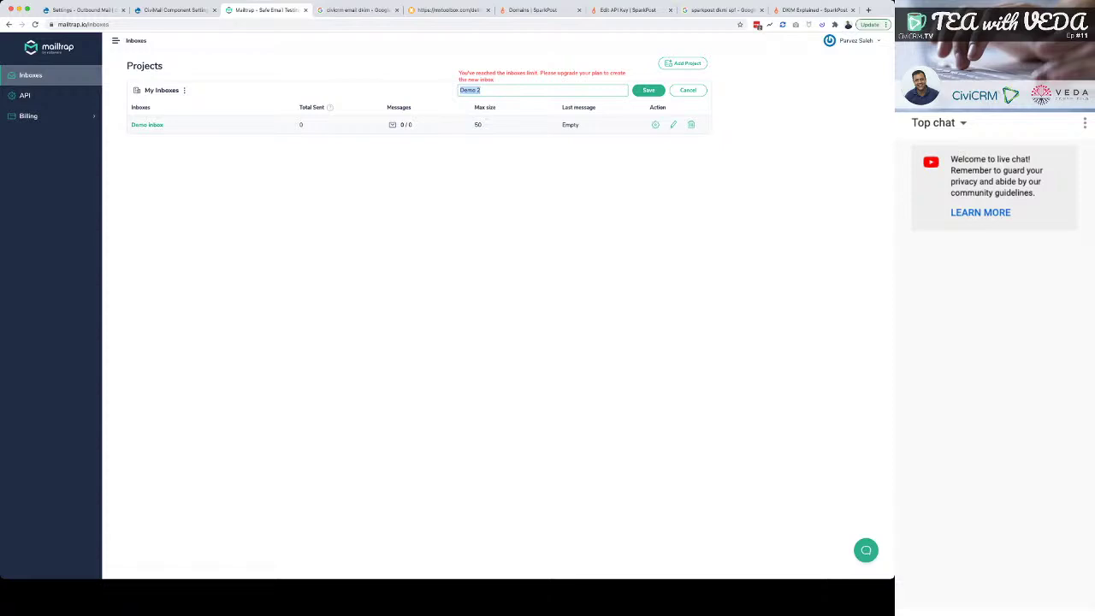
pyautogui.press('BackSpace')
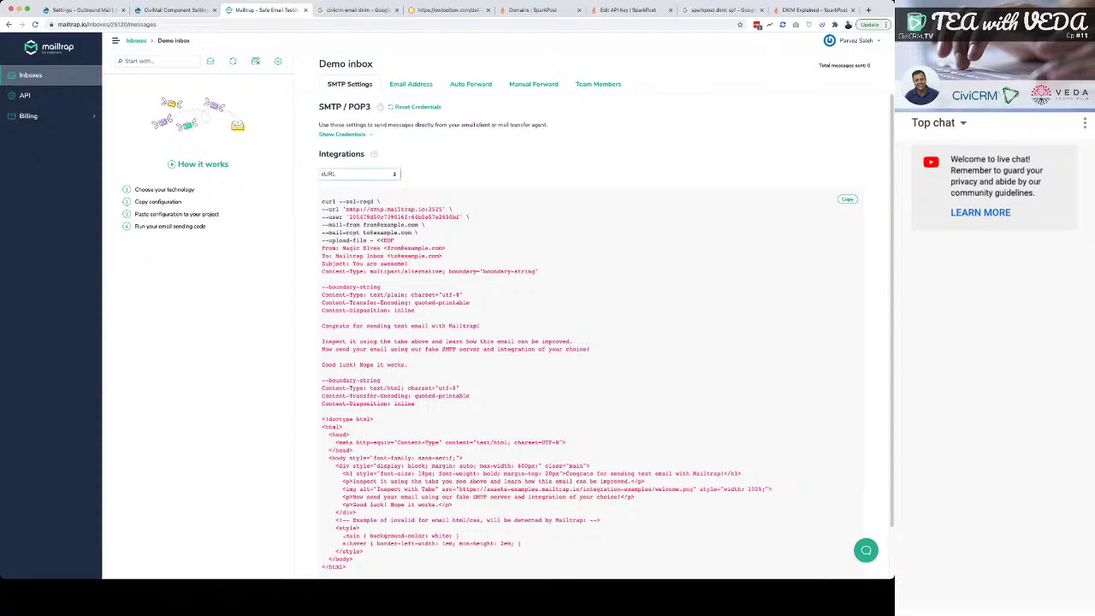
# - Reveal the Demo inbox's SMTP / POP3 credentials and preview its Telnet integration example before returning to cURL
pyautogui.press('Down')
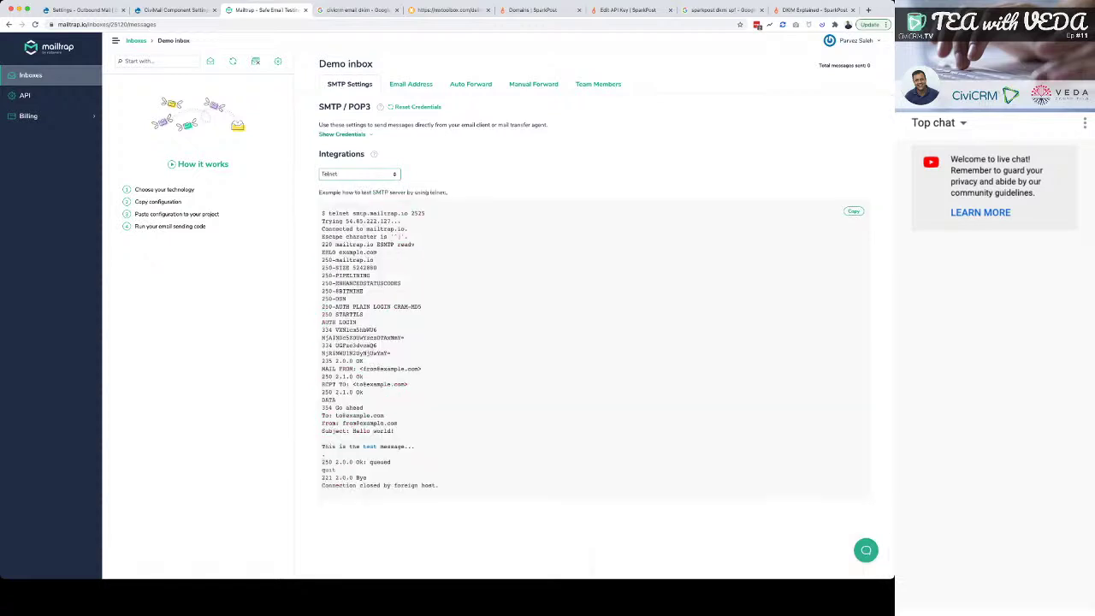
pyautogui.click(343, 135)
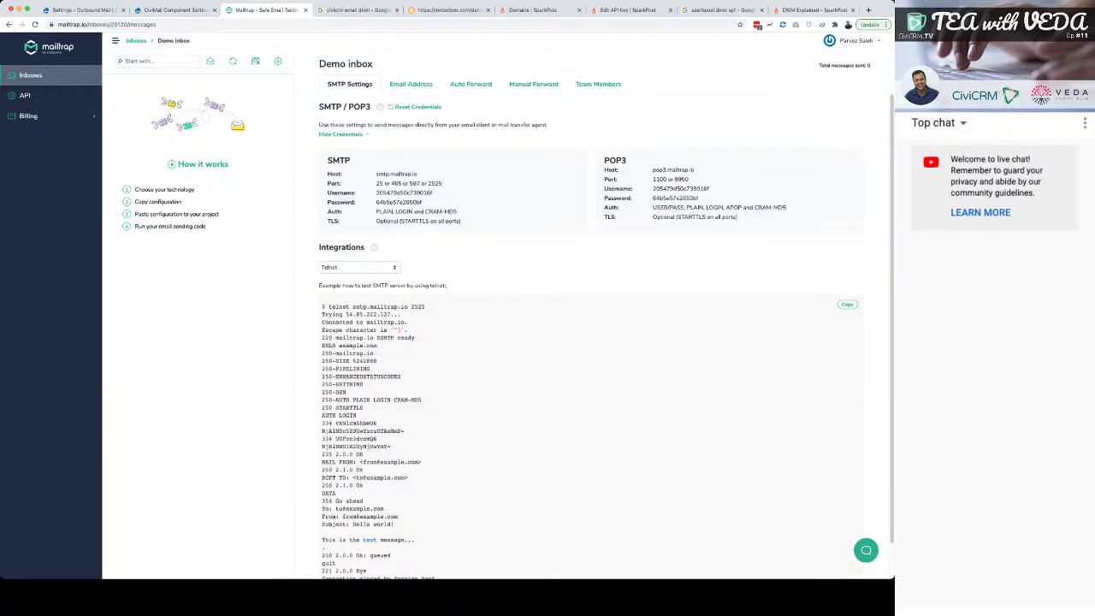
pyautogui.press('Up')
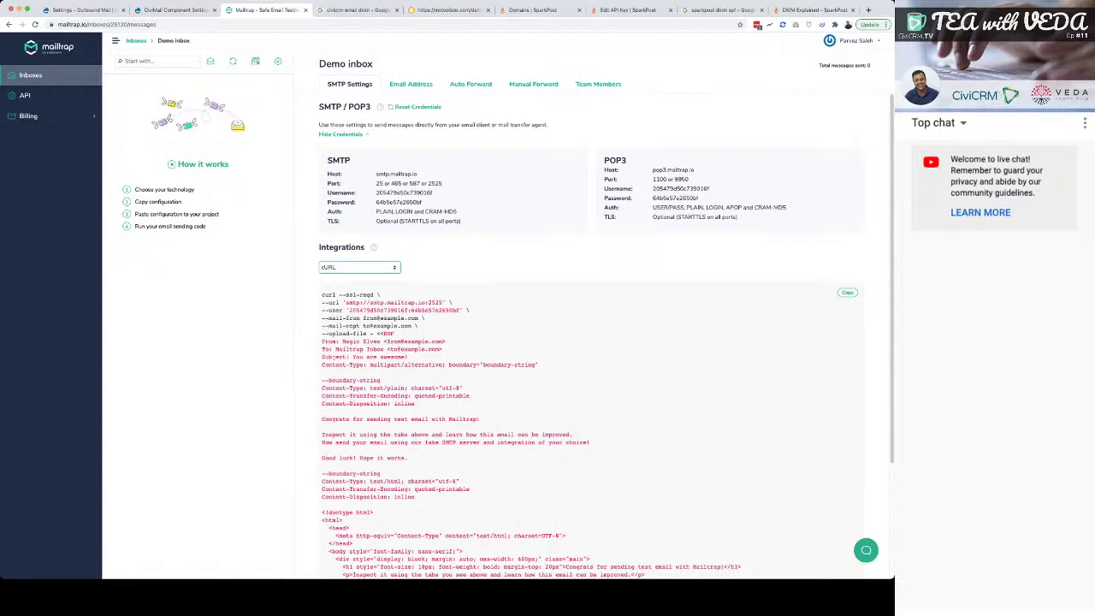
# - Place the Mailtrap page directly beside the Outbound Mail settings page in the browser and return to those settings
pyautogui.hotkey('ctrl', 'shift', 'Tab')
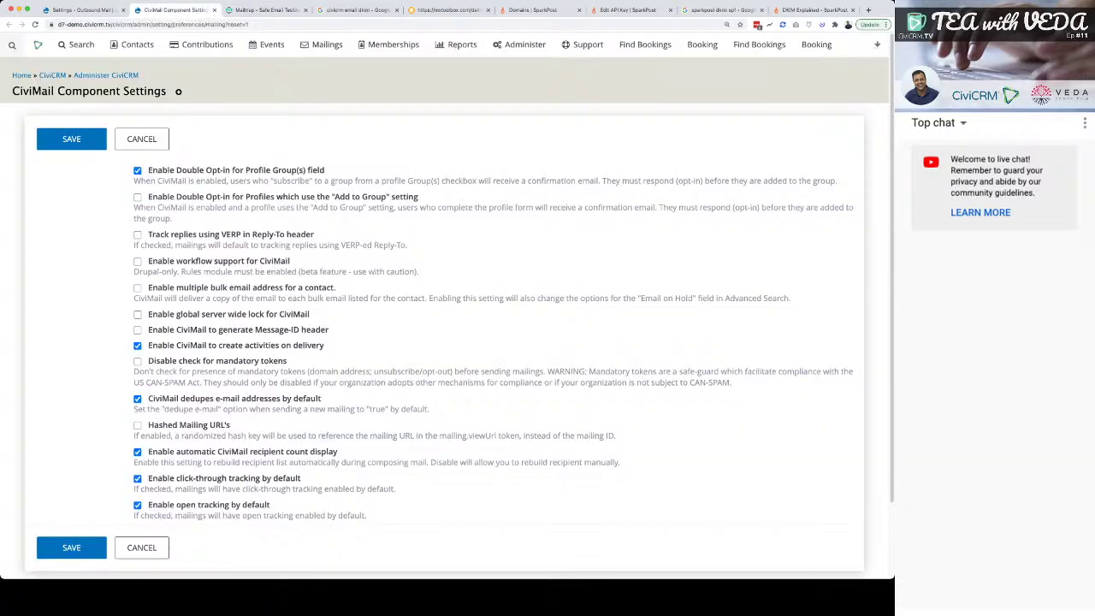
pyautogui.hotkey('ctrl', 'shift', 'Tab')
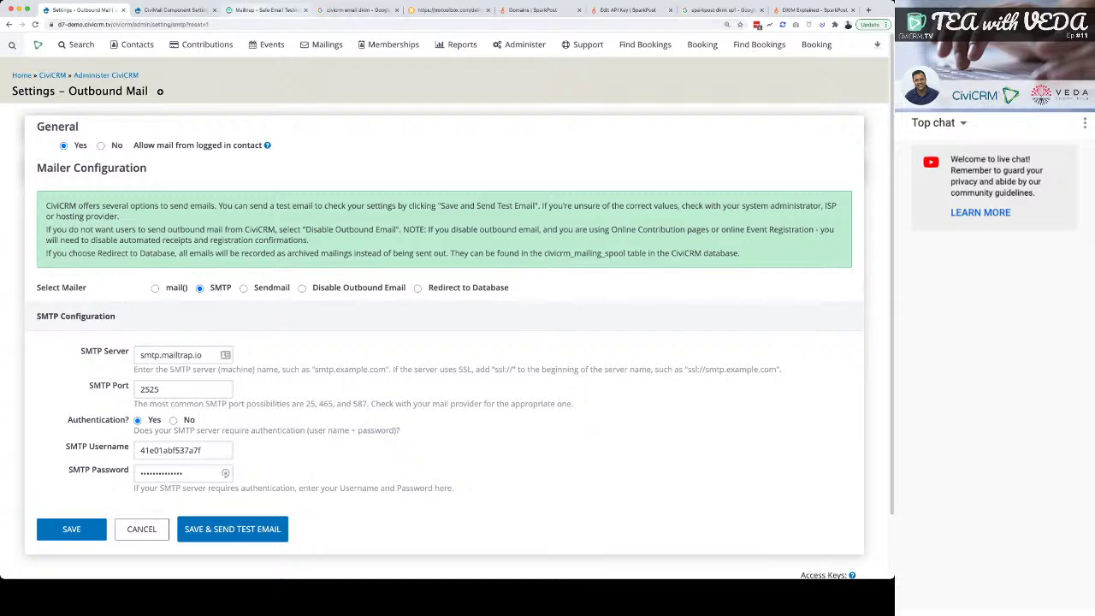
pyautogui.press('super+3')
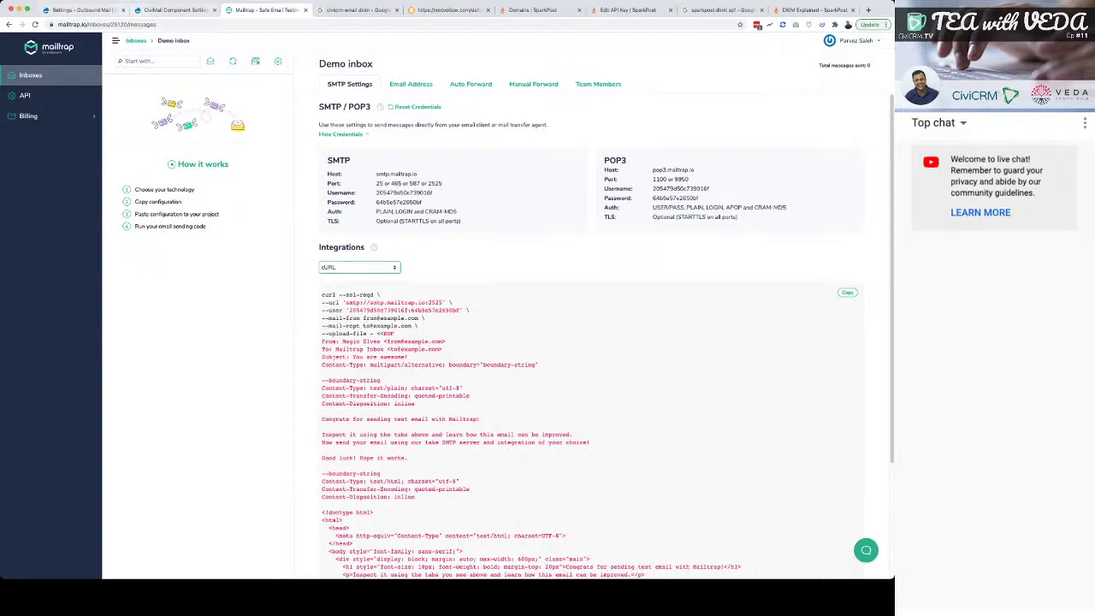
pyautogui.press('super+2')
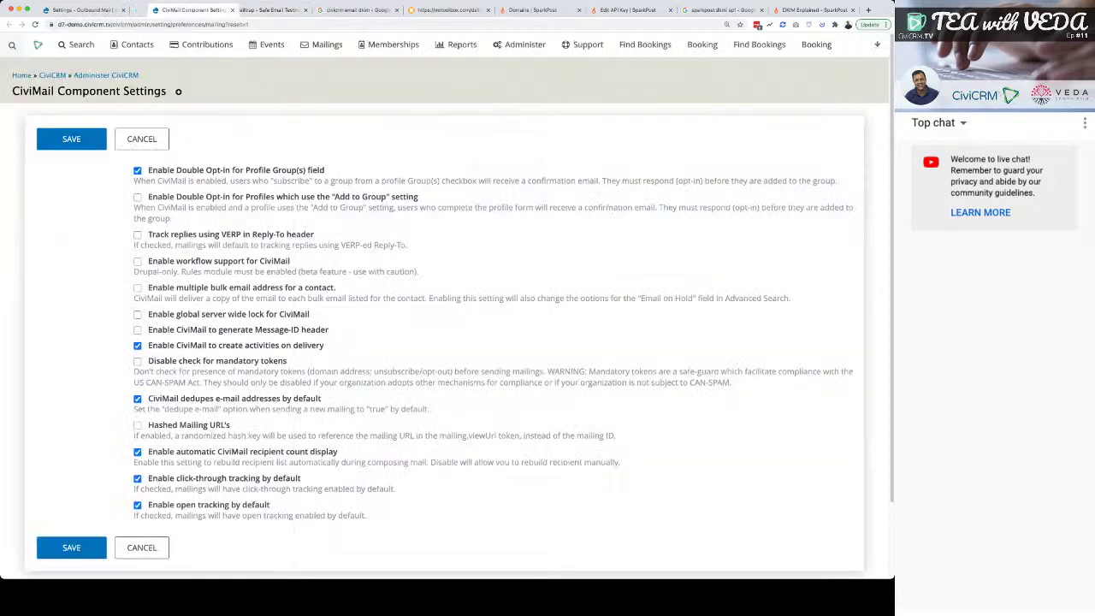
pyautogui.press('super+1')
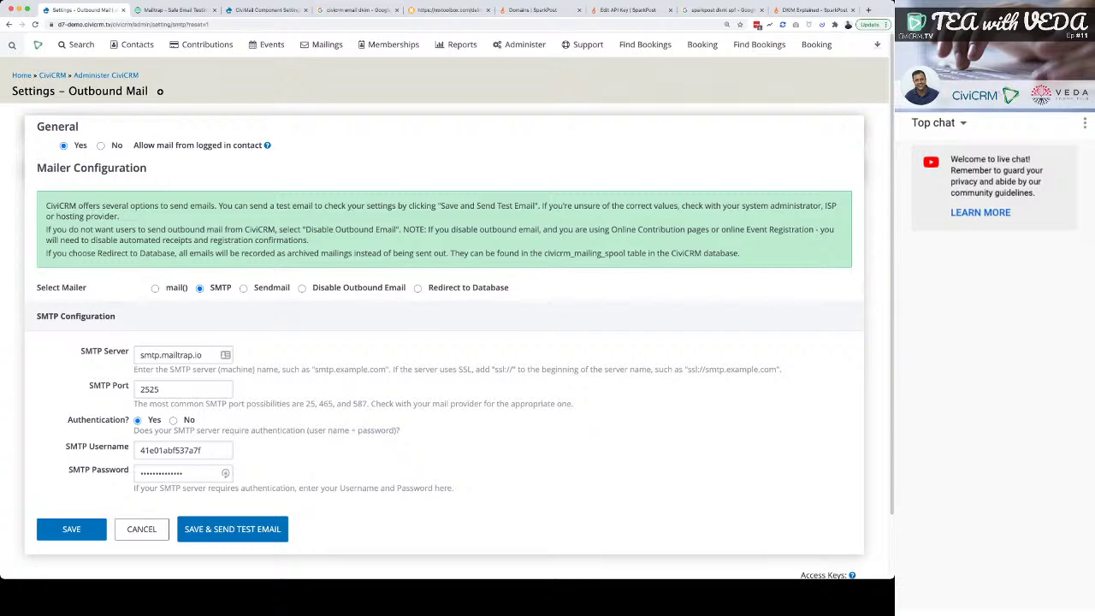
# - Compare the SMTP ports offered by Mailtrap with the port guidance in the CiviCRM outbound mail settings
pyautogui.hotkey('ctrl', 'Tab')
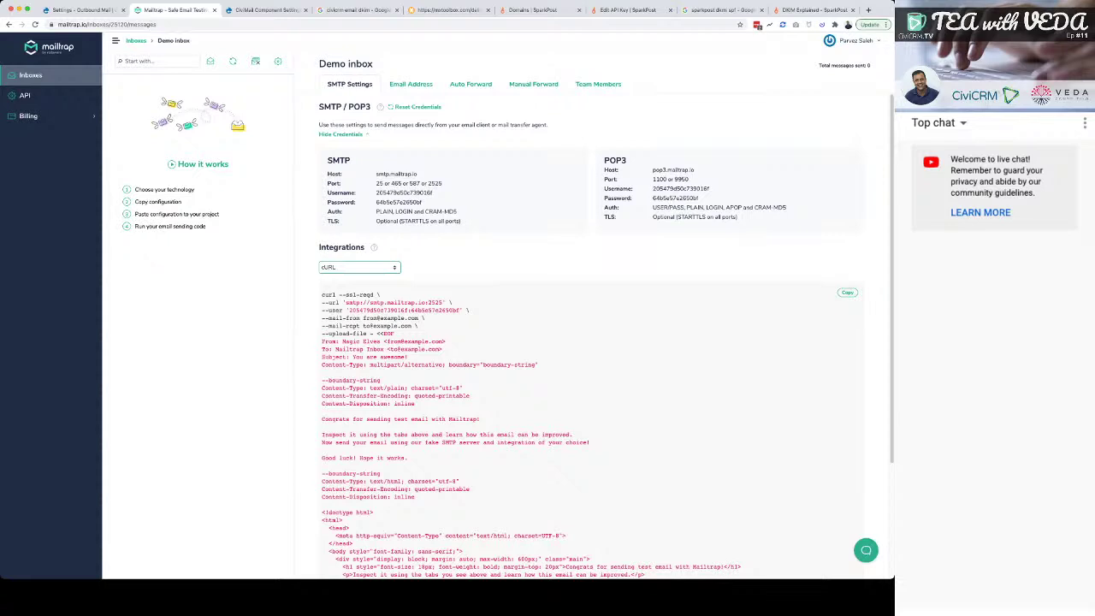
pyautogui.tripleClick(409, 183)
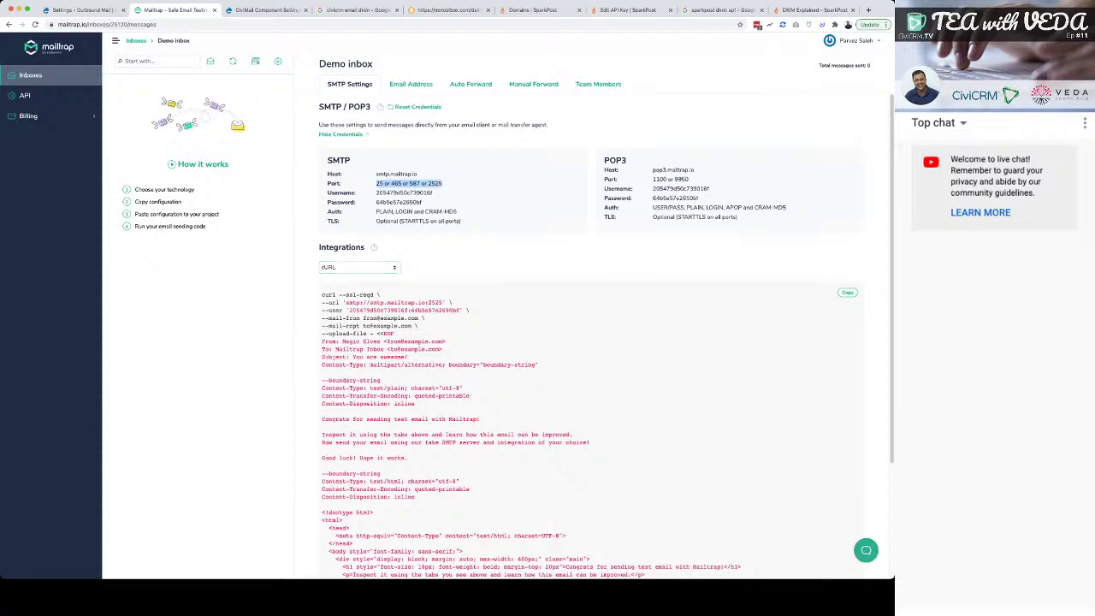
pyautogui.hotkey('ctrl', 'shift', 'Tab')
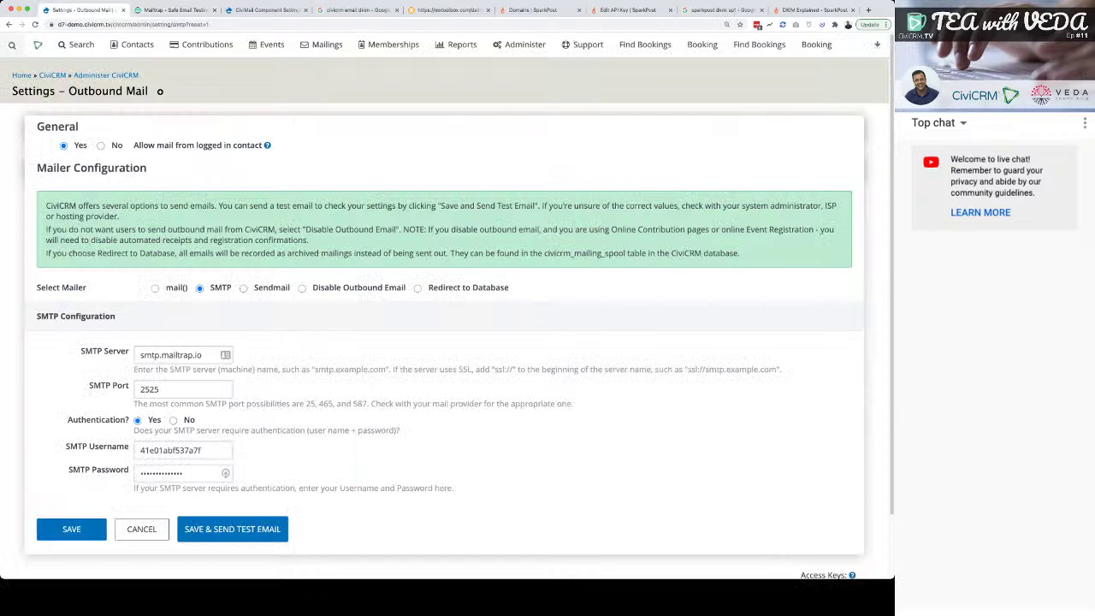
pyautogui.tripleClick(352, 403)
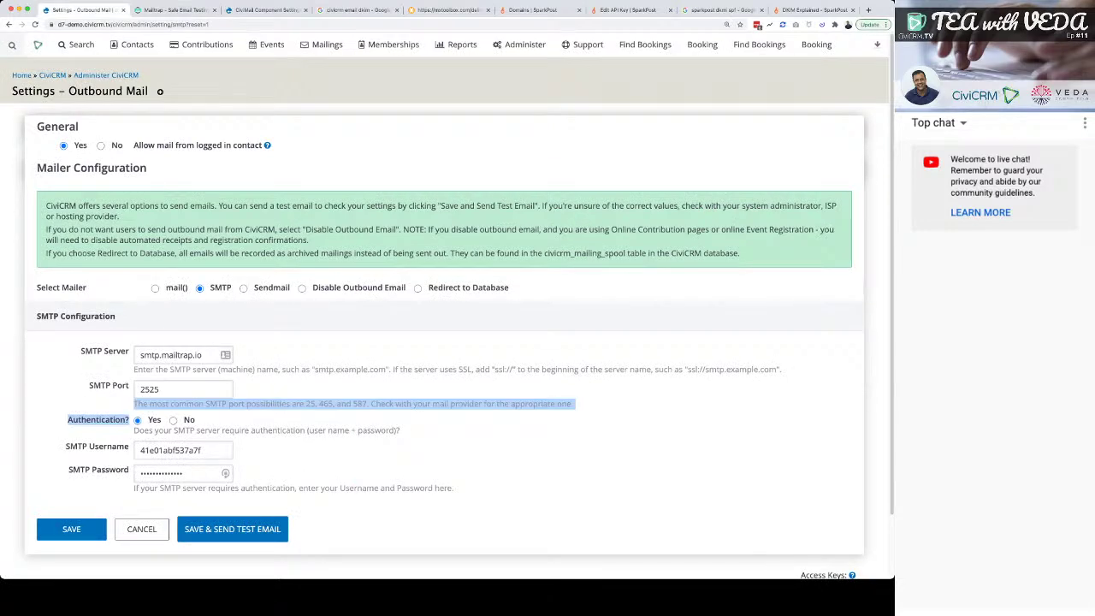
pyautogui.hotkey('shift', 'Left')
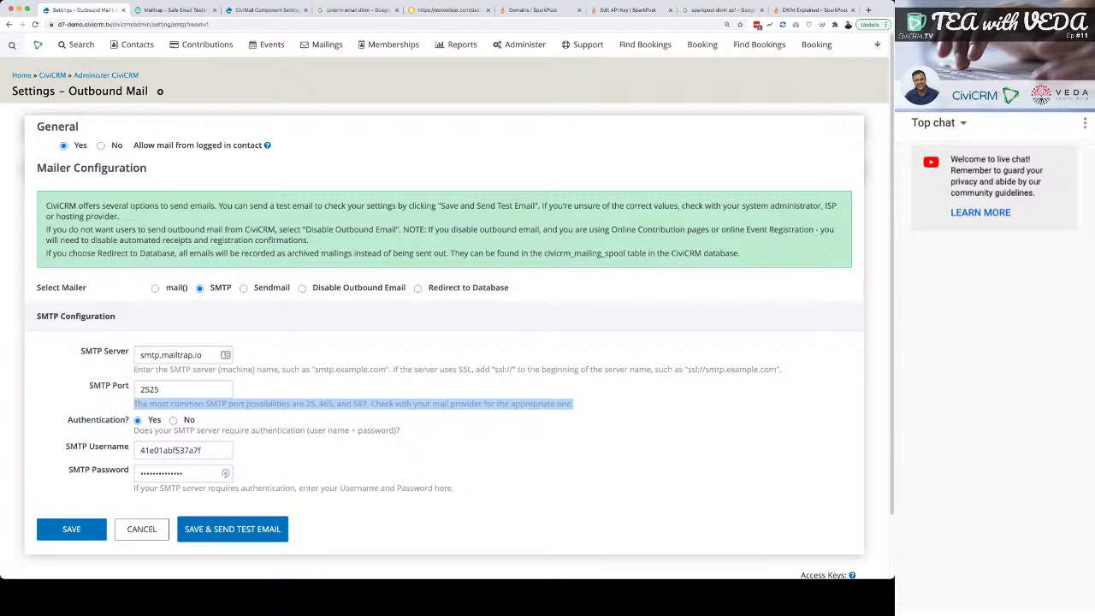
pyautogui.scroll(-1, 447, 306)
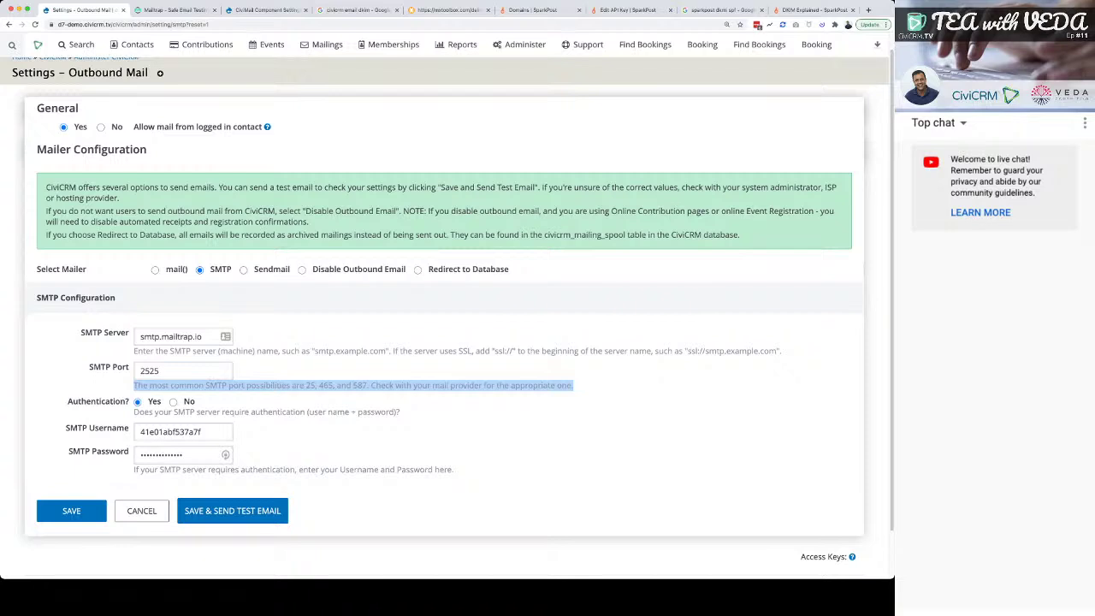
# - Copy the SMTP username from the Mailtrap Demo inbox into the SMTP Username field of the CiviCRM outbound mail settings
pyautogui.hotkey('ctrl', 'Tab')
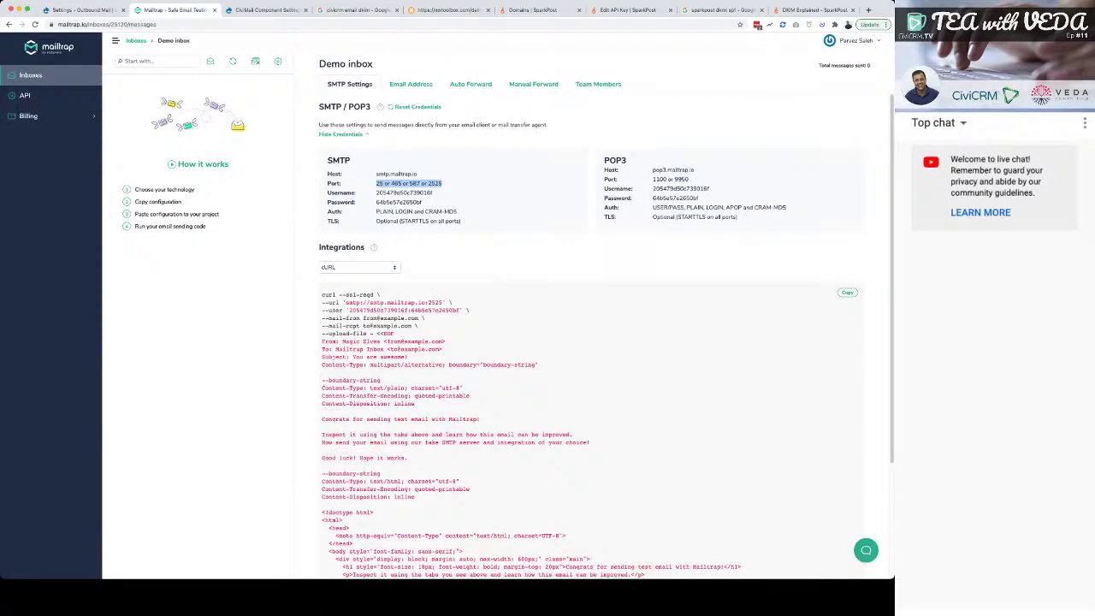
pyautogui.doubleClick(404, 192)
pyautogui.hotkey('ctrl', 'c')
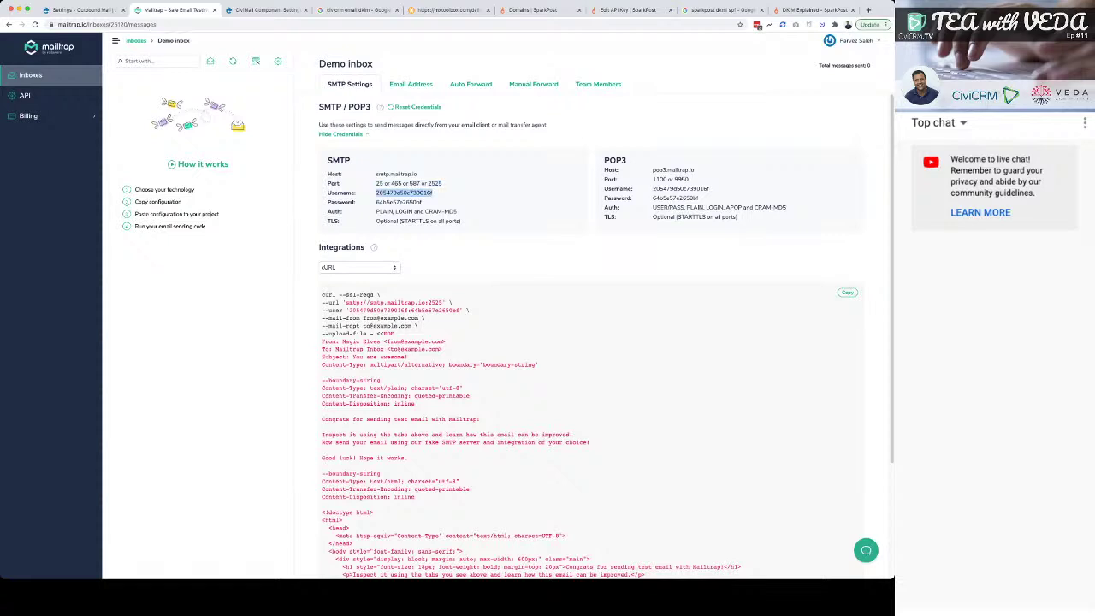
pyautogui.hotkey('ctrl', 'shift', 'Tab')
pyautogui.hotkey('ctrl', 'v')
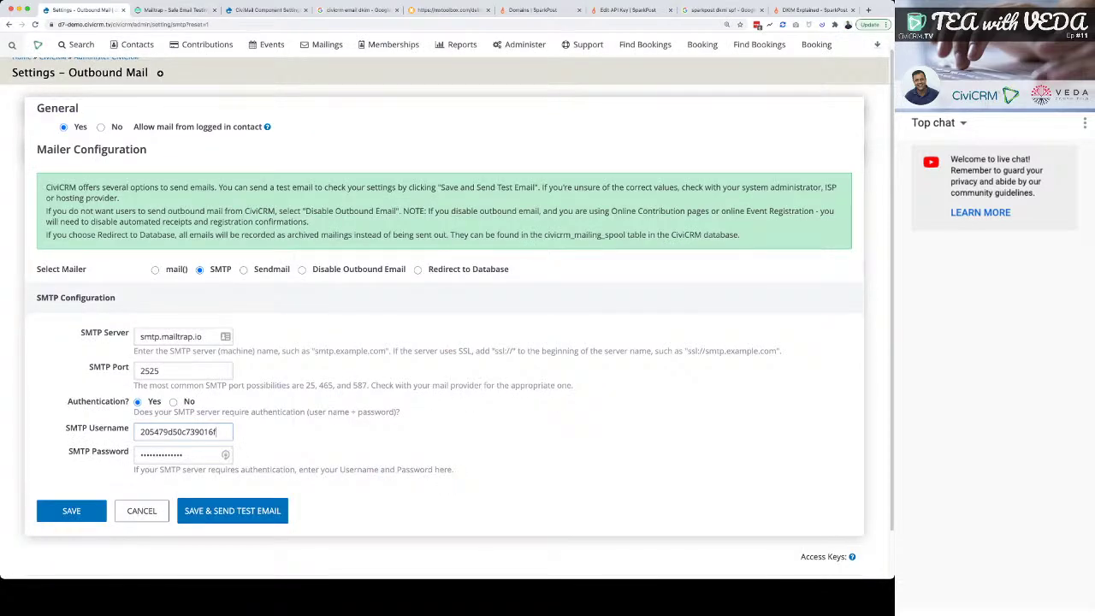
# - Copy the SMTP password from the Mailtrap Demo inbox into the SMTP Password field of the CiviCRM outbound mail settings
pyautogui.hotkey('ctrl', 'Tab')
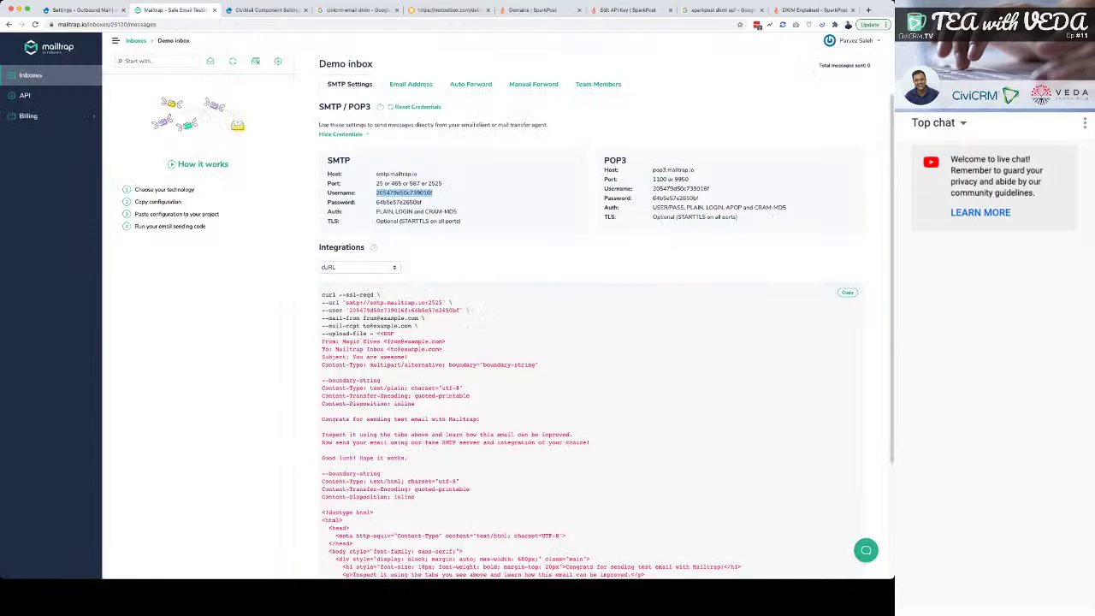
pyautogui.doubleClick(399, 201)
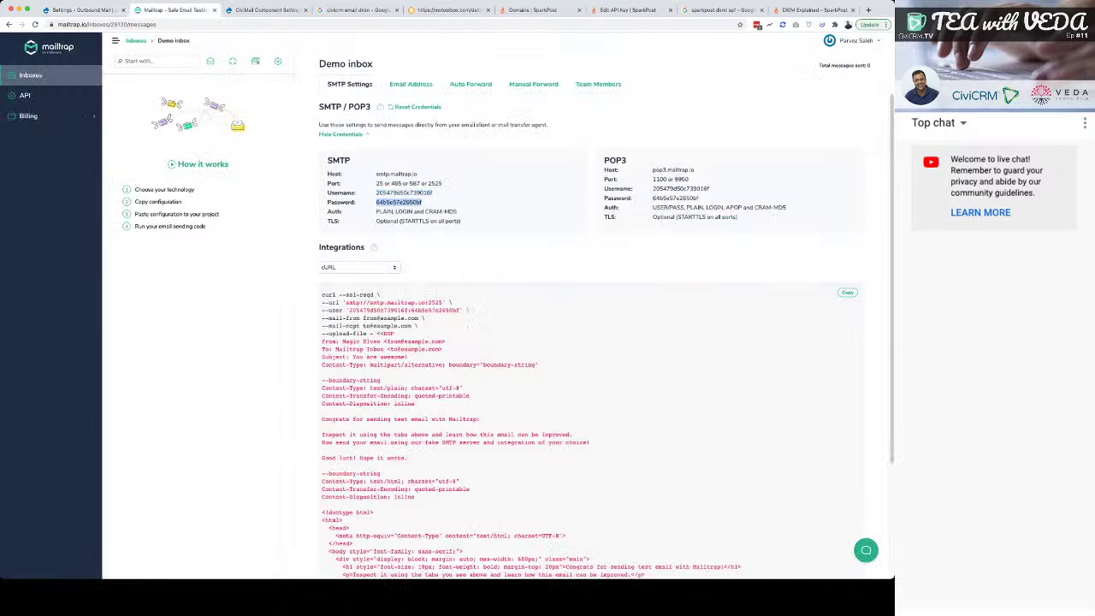
pyautogui.hotkey('ctrl', 'shift', 'Tab')
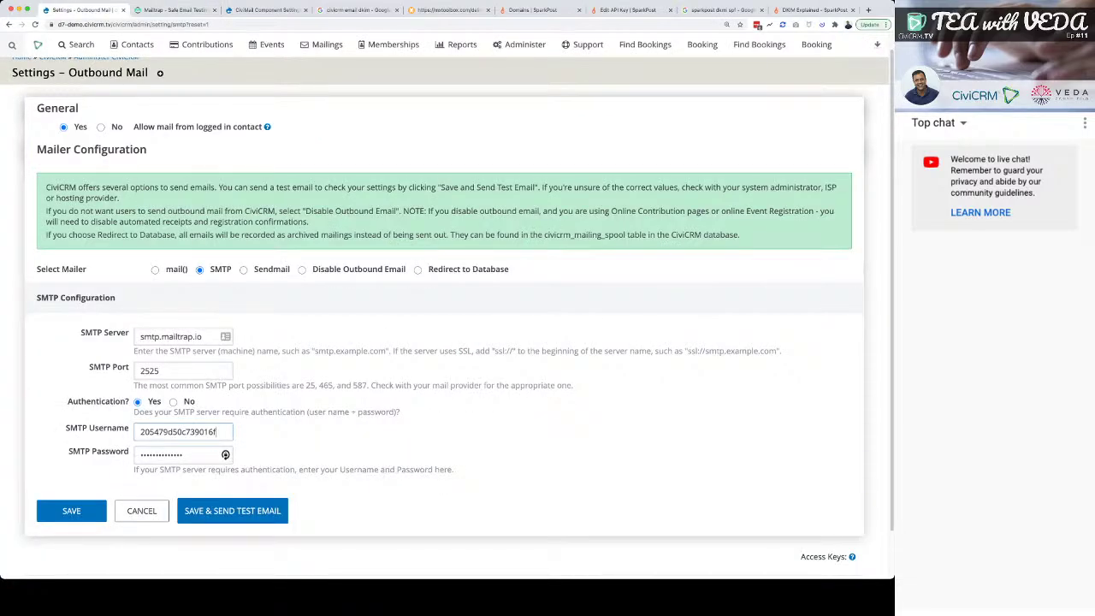
pyautogui.press('Tab')
pyautogui.hotkey('ctrl', 'v')
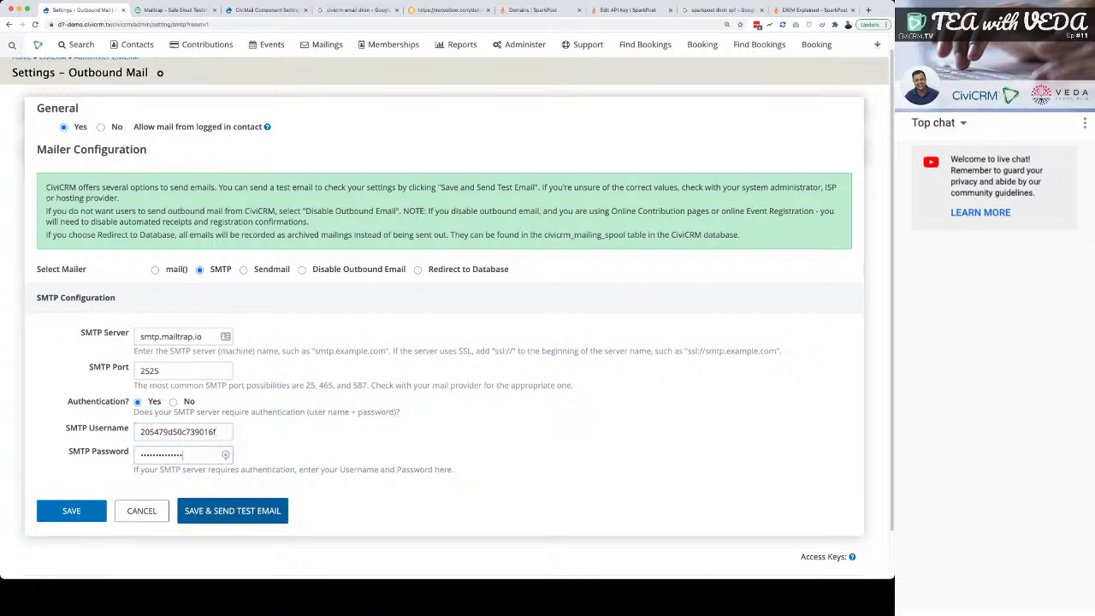
# - Save the outbound mail settings with a test email and open the received test message in the Mailtrap Demo inbox
pyautogui.press('Return')
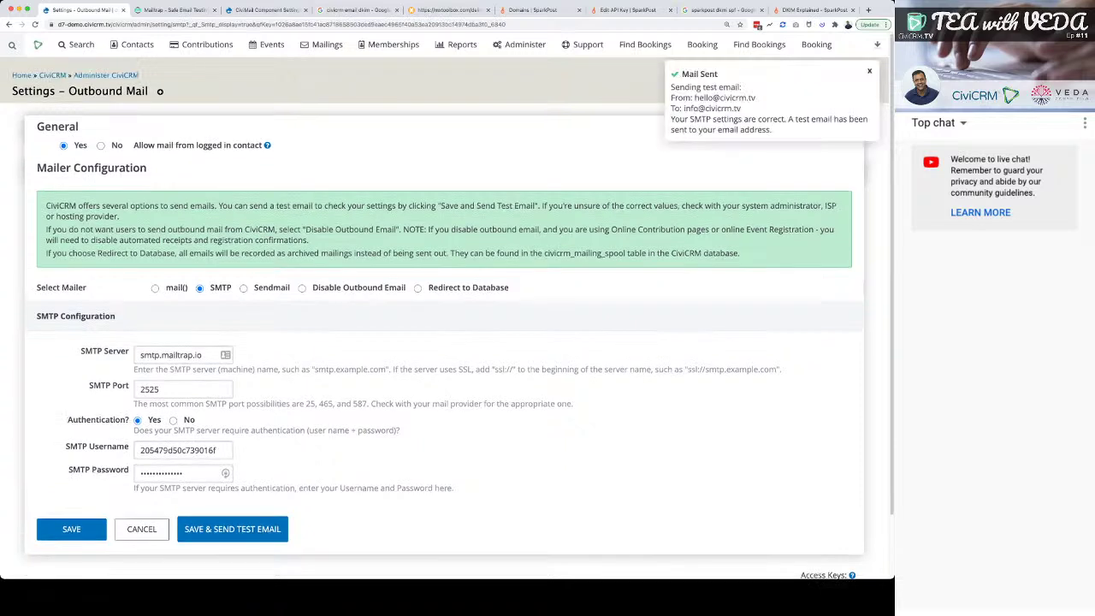
pyautogui.hotkey('ctrl', 'Tab')
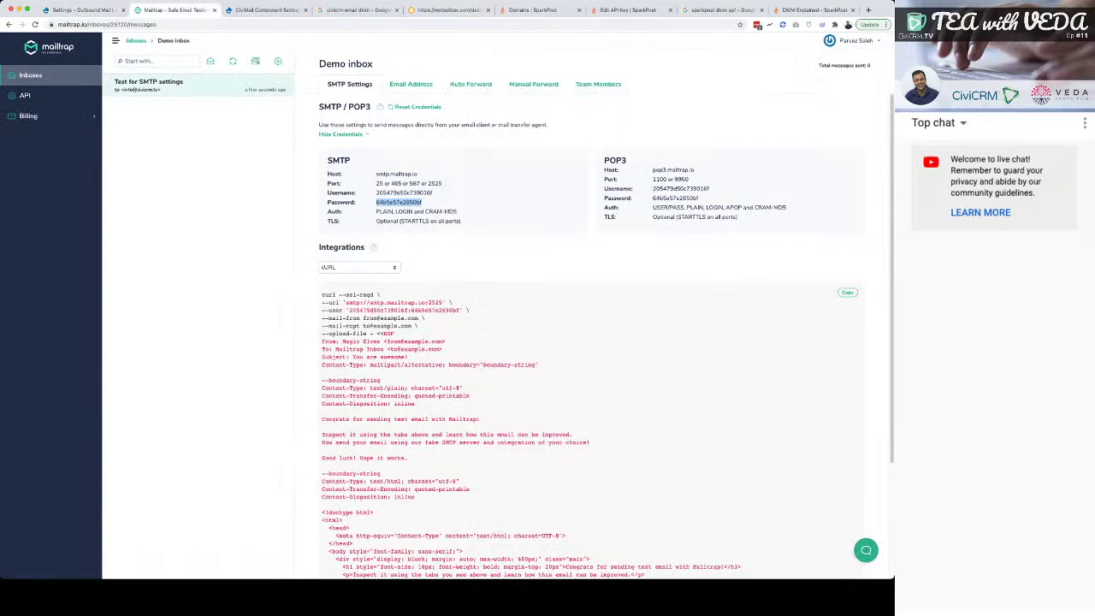
pyautogui.click(197, 85)
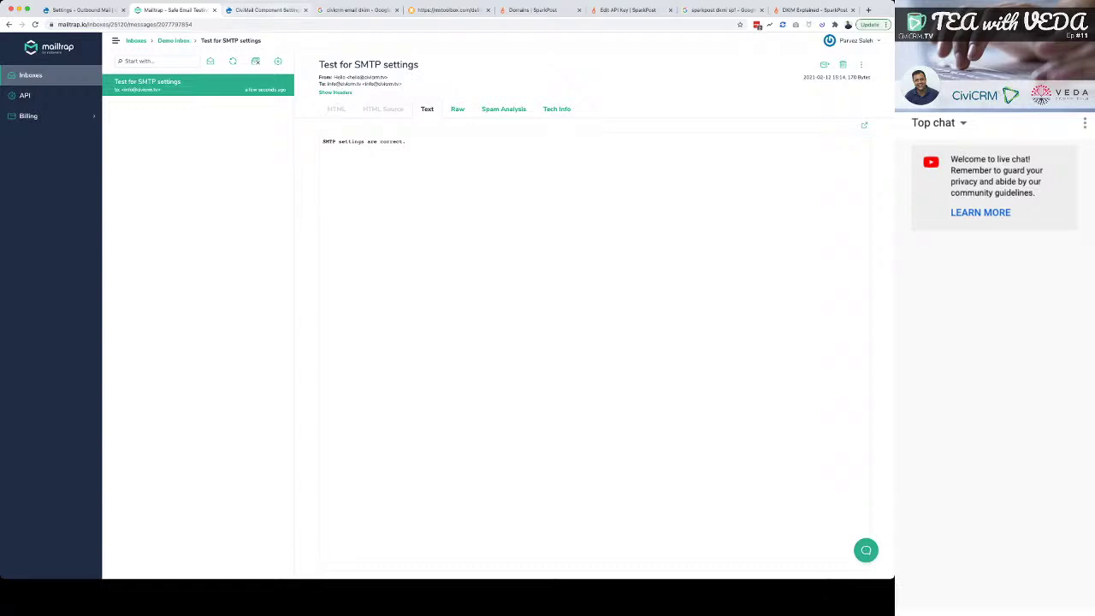
# - Return to CiviCRM, search the contacts by surname and open the first individual's record among the matches
pyautogui.hotkey('ctrl', 'shift', 'Tab')
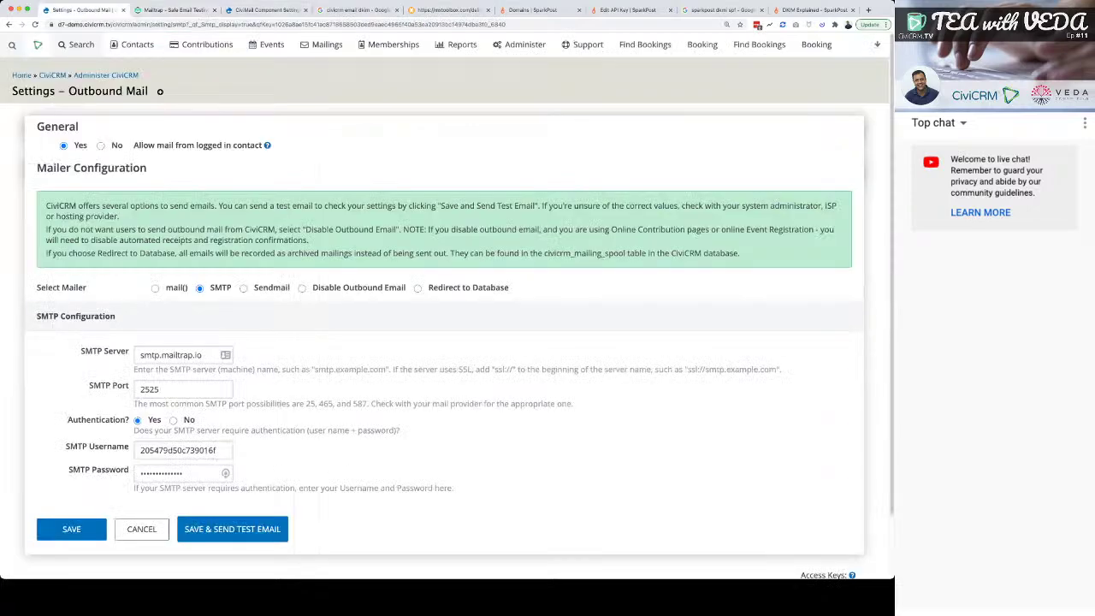
pyautogui.click(12, 44)
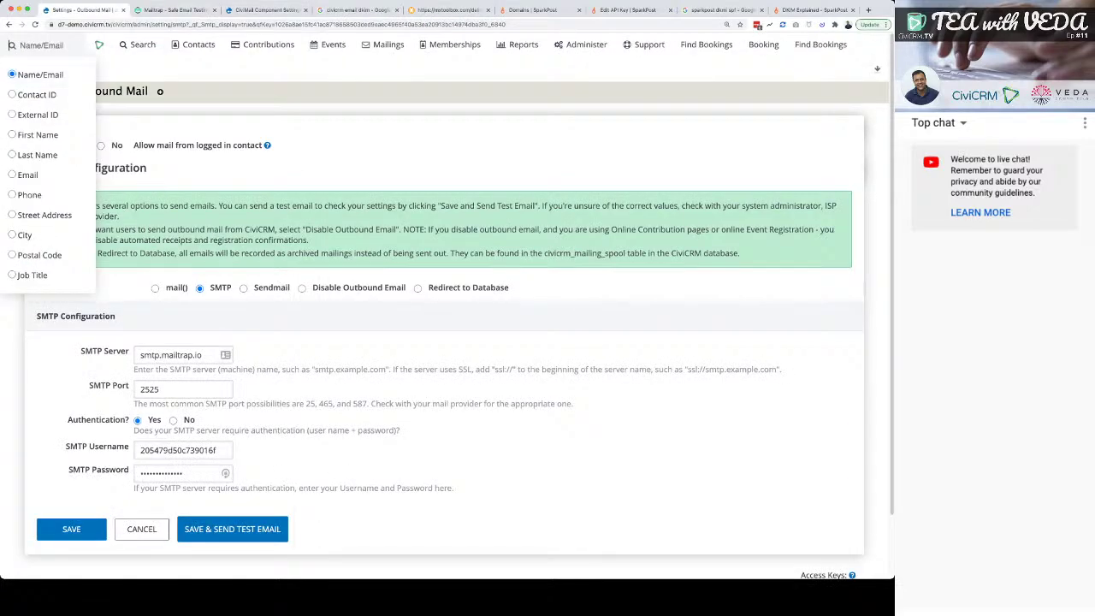
pyautogui.write('smith')
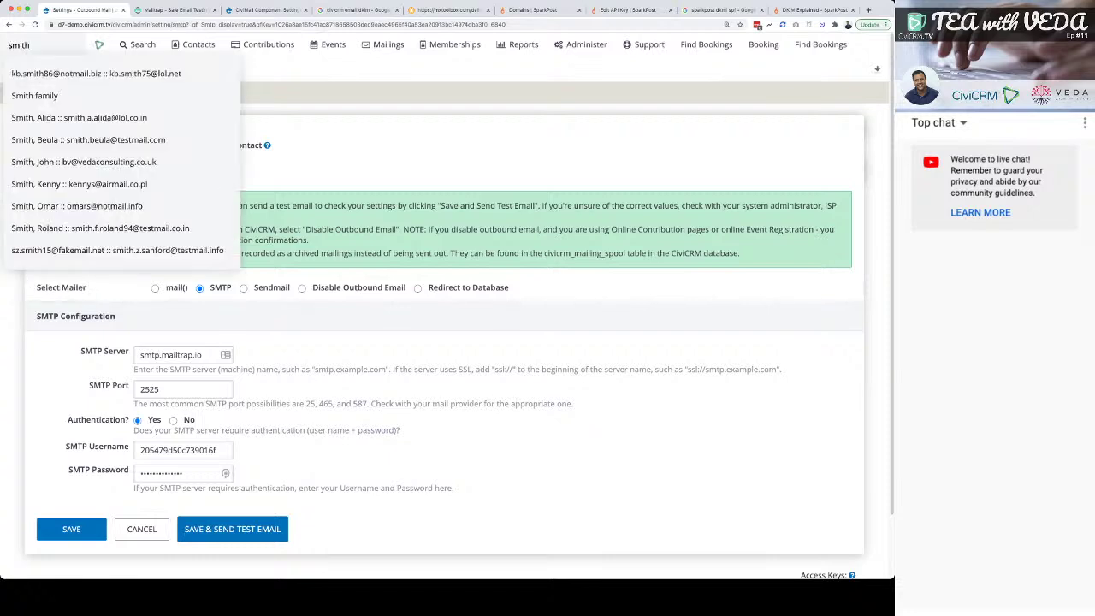
pyautogui.press('Return')
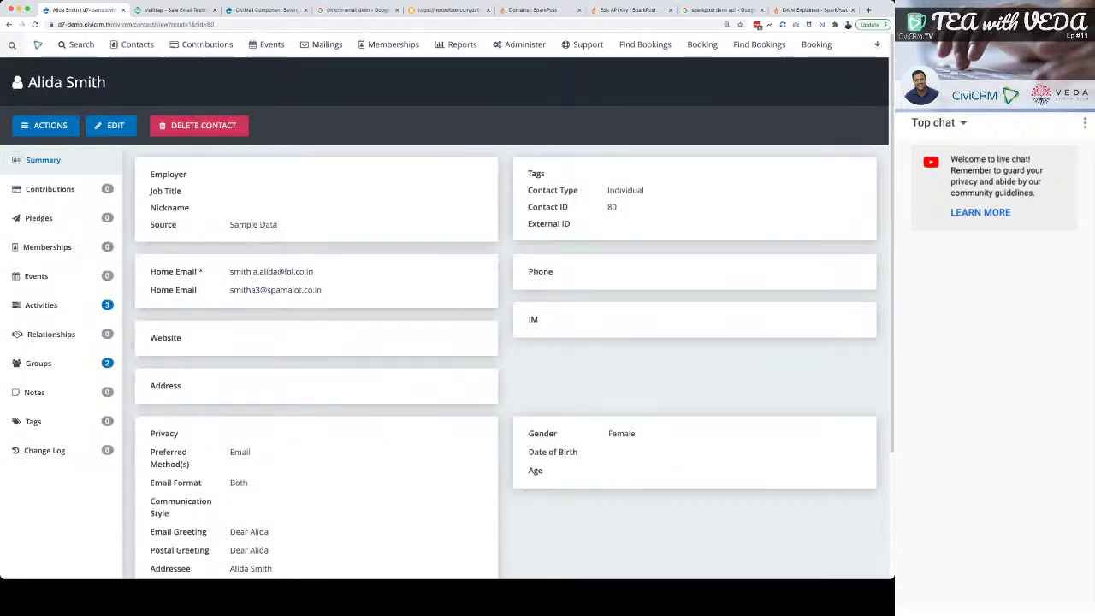
# - Send the contact an email based on the Sample Responsive Design Newsletter - Single Column Template
pyautogui.click(46, 125)
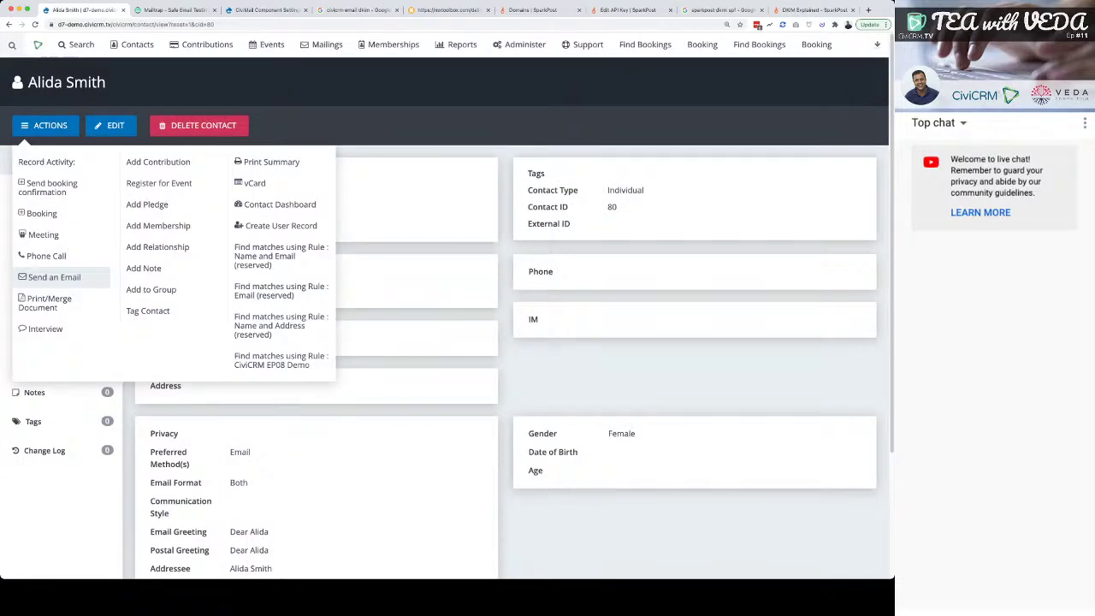
pyautogui.click(54, 276)
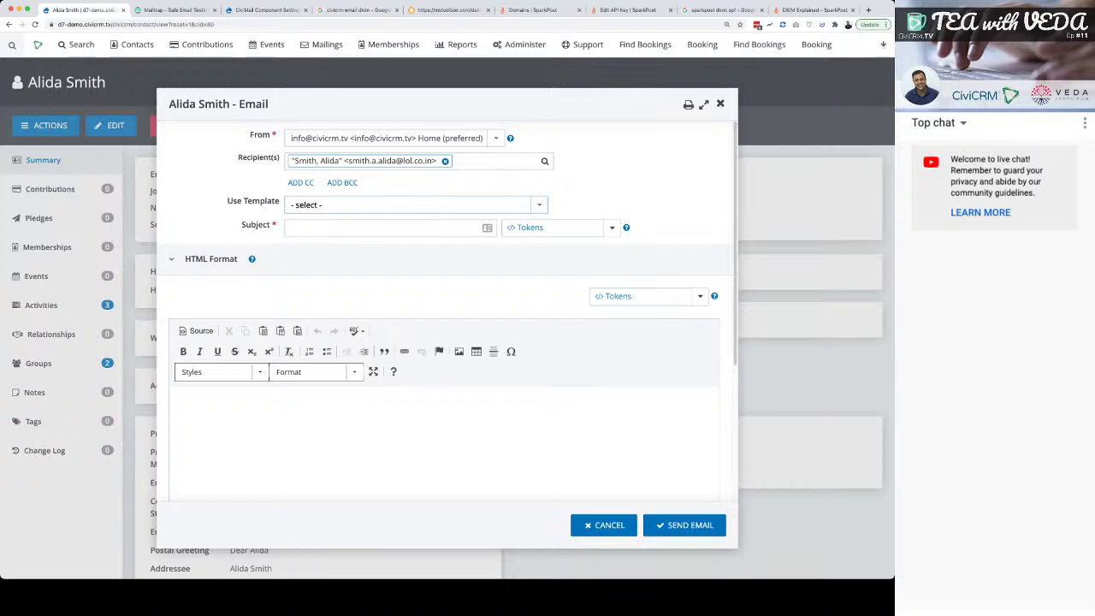
pyautogui.press('Down')
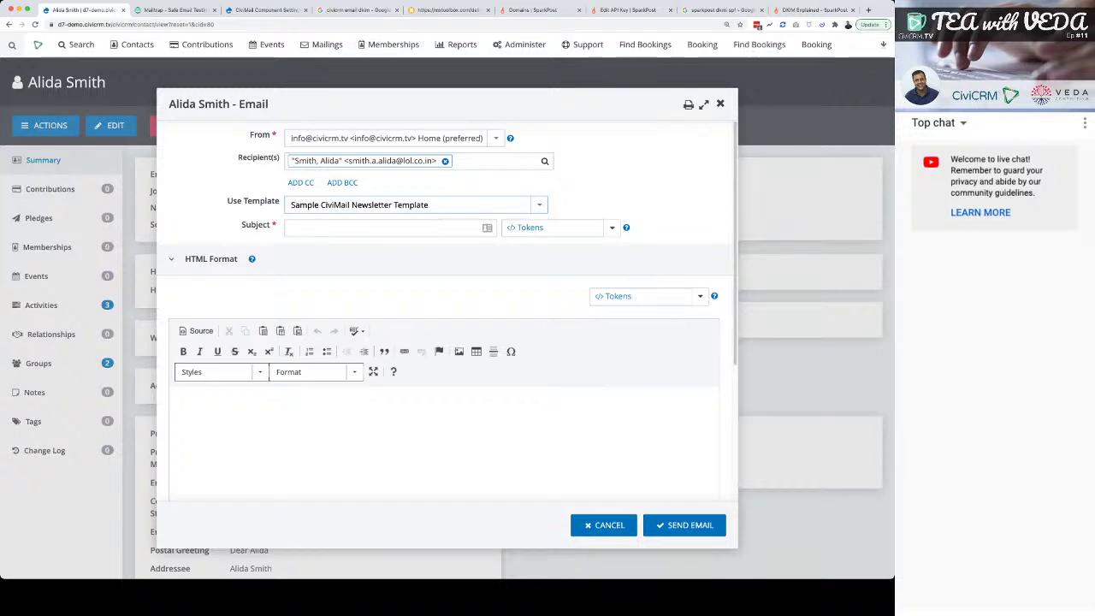
pyautogui.press('Down')
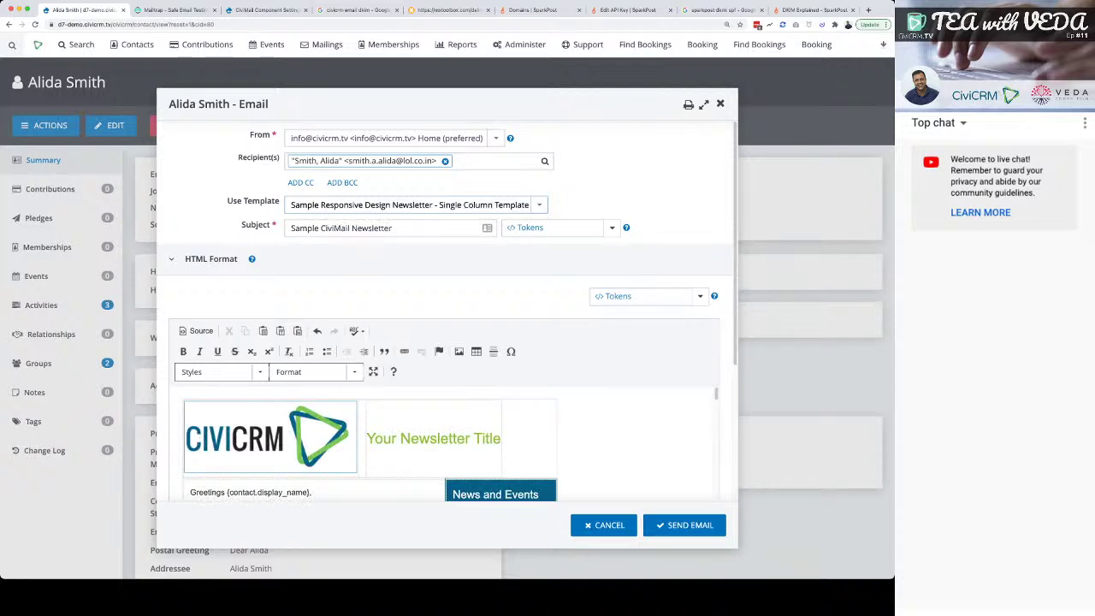
pyautogui.scroll(-3, 444, 342)
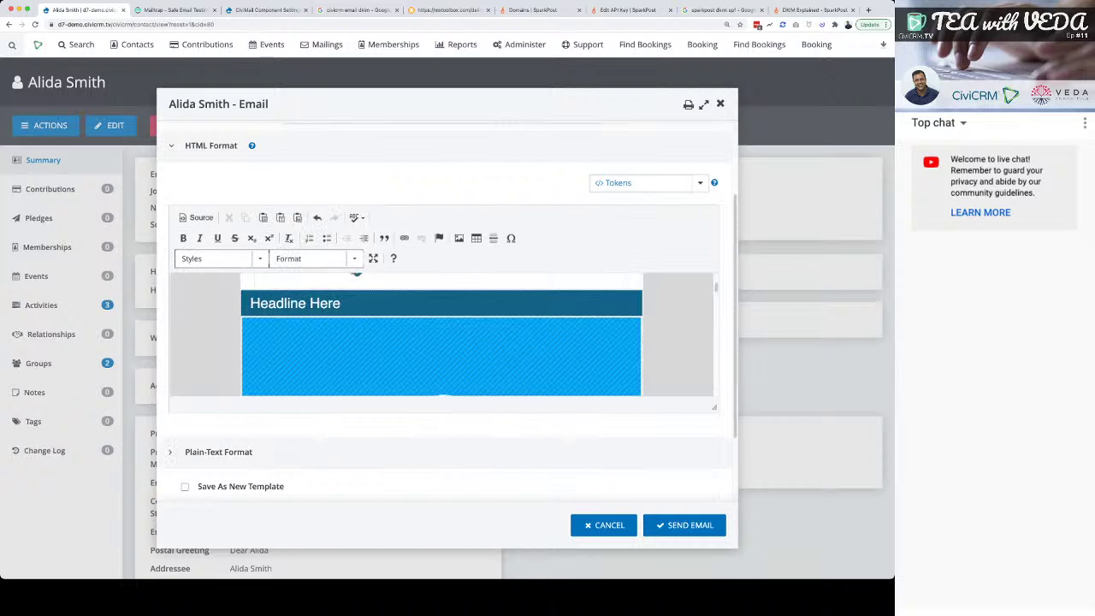
pyautogui.scroll(-2, 440, 334)
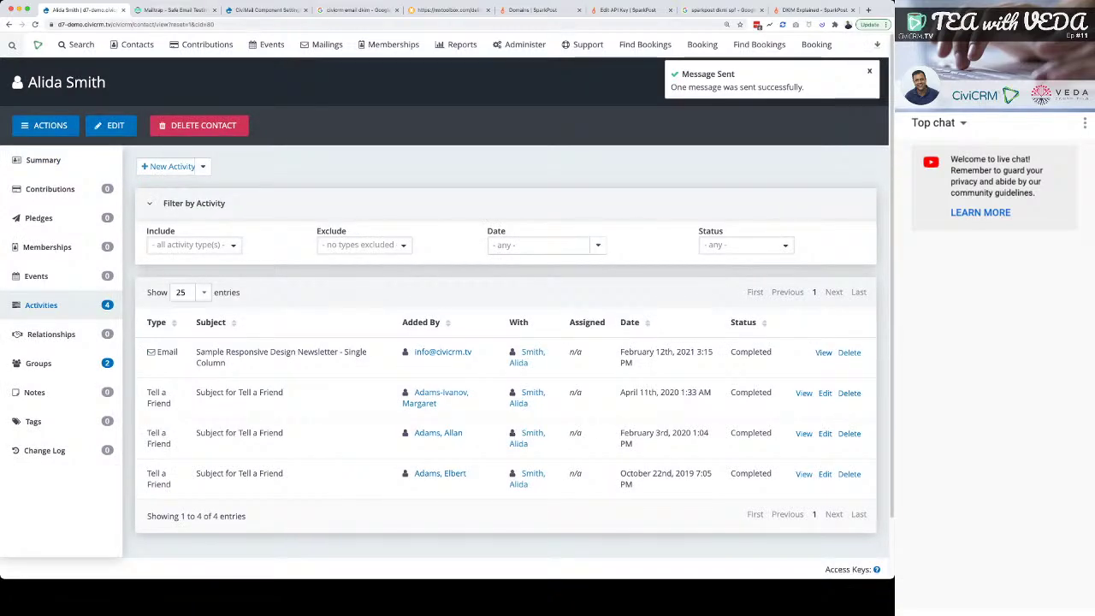
# - Open the received newsletter in the Mailtrap Demo inbox and preview its layout in mobile, tablet and desktop views
pyautogui.hotkey('ctrl', 'Tab')
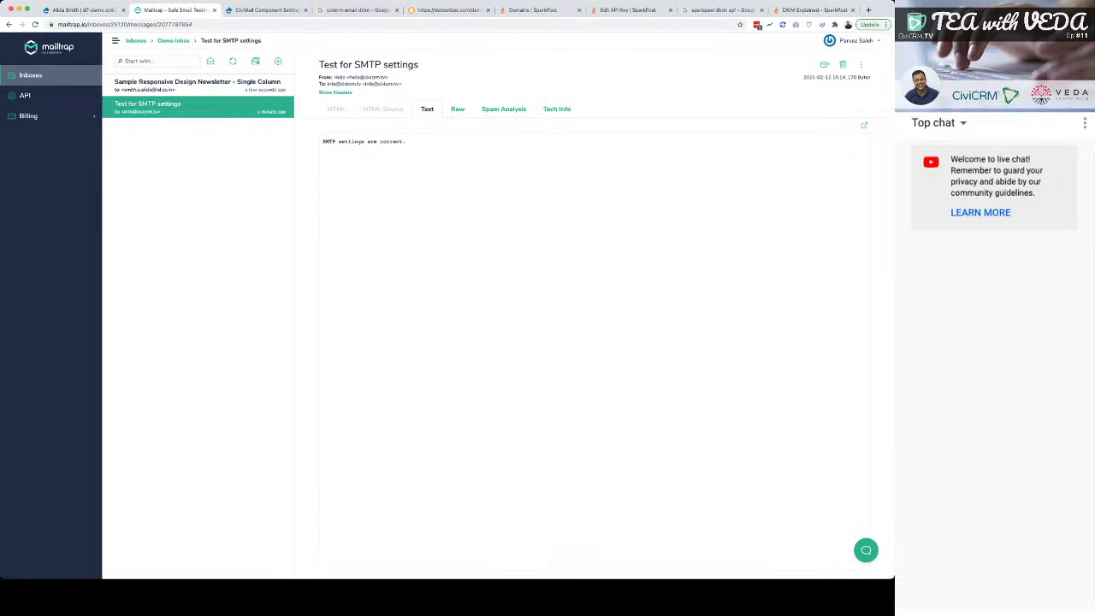
pyautogui.click(197, 83)
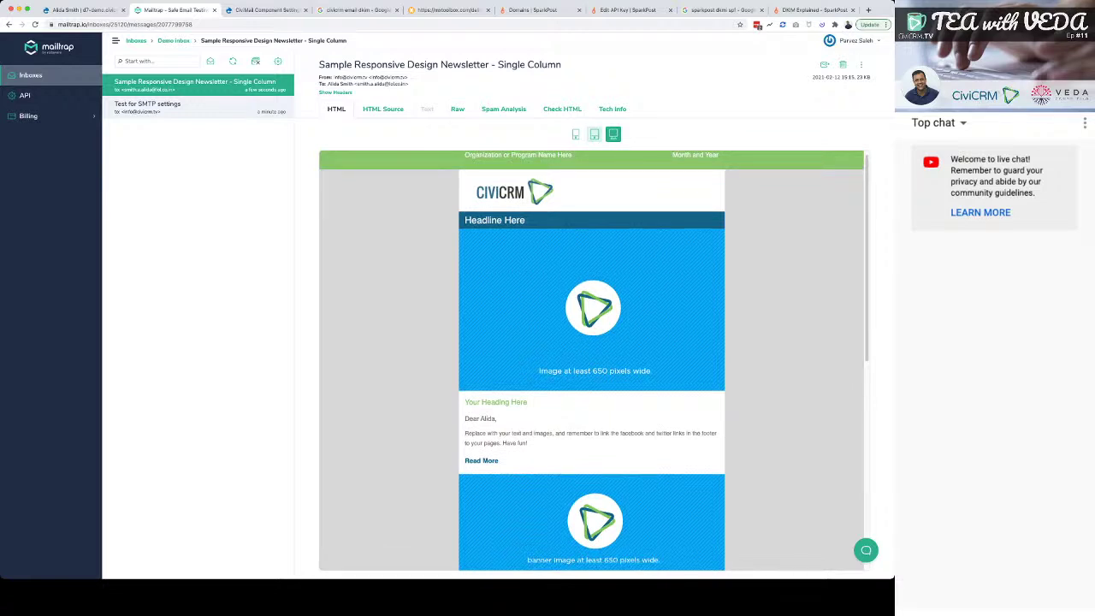
pyautogui.click(575, 134)
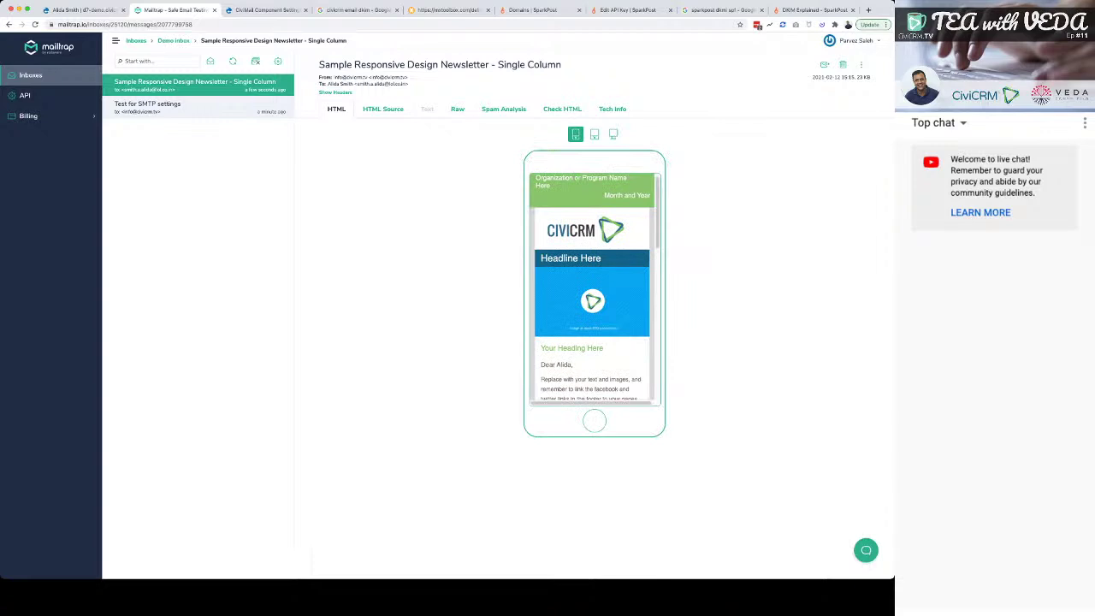
pyautogui.scroll(-2, 592, 286)
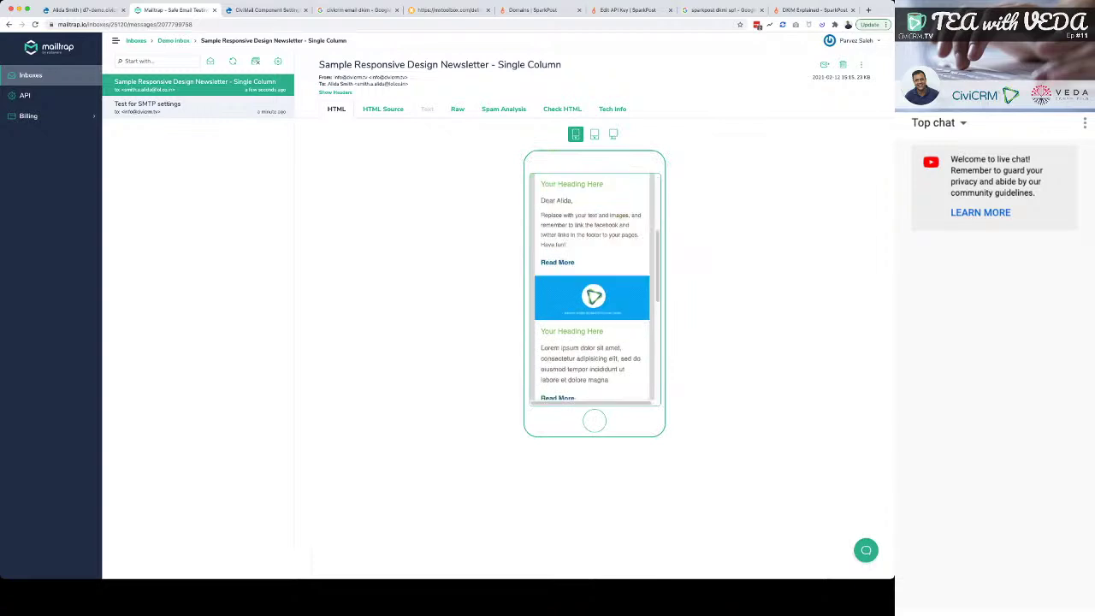
pyautogui.scroll(2, 592, 287)
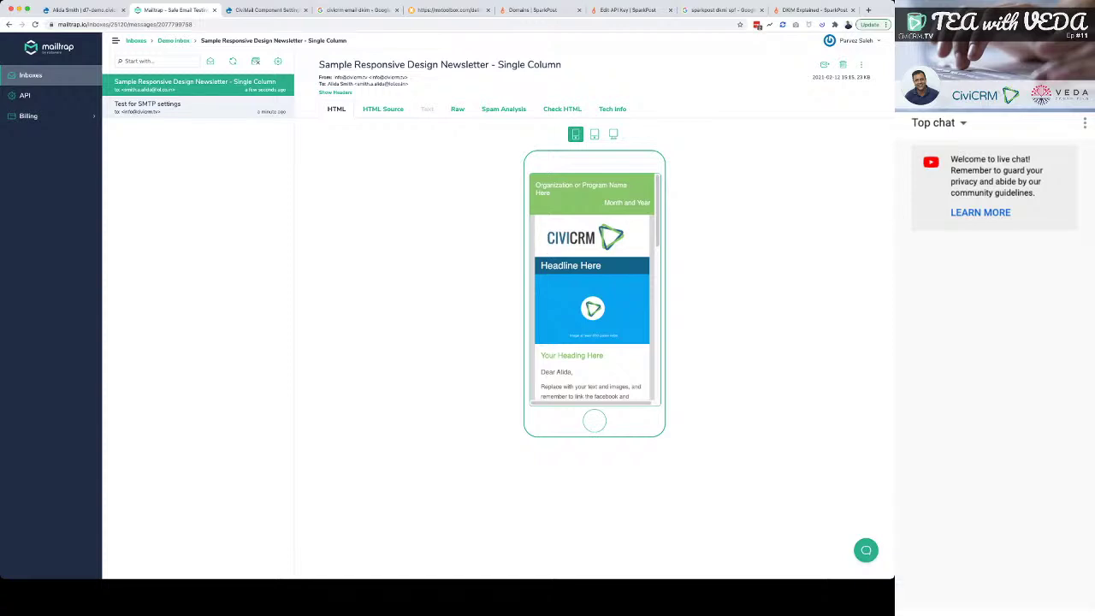
pyautogui.click(594, 134)
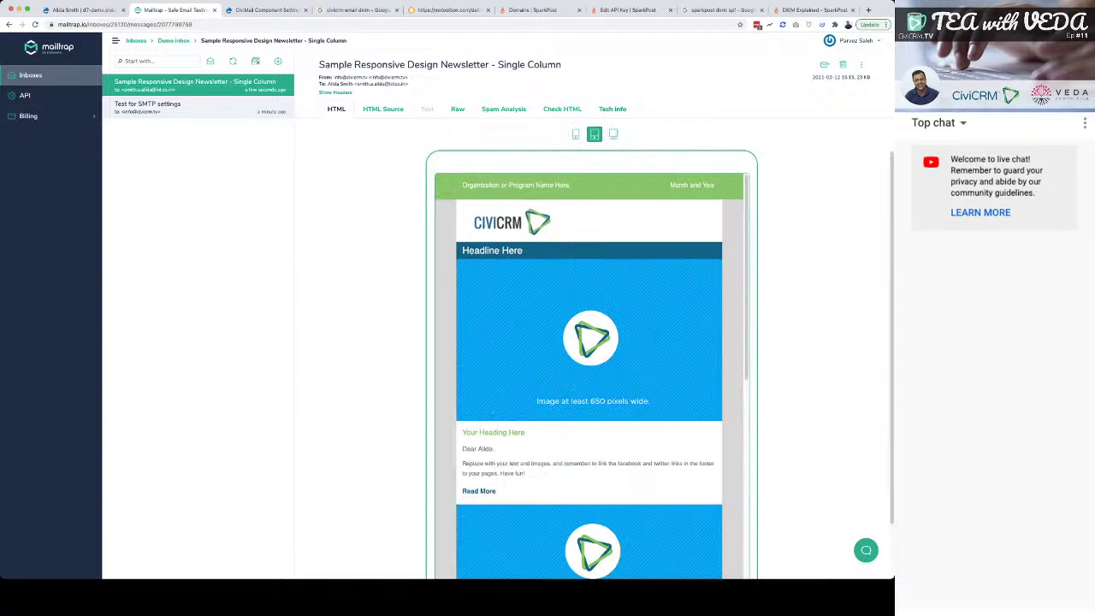
pyautogui.click(575, 134)
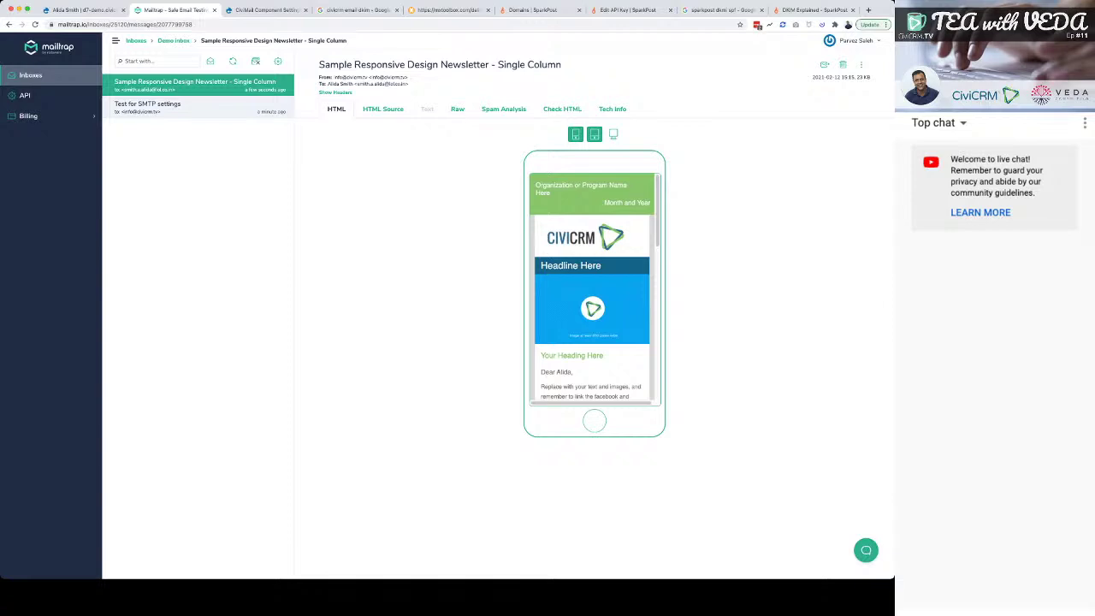
pyautogui.click(614, 135)
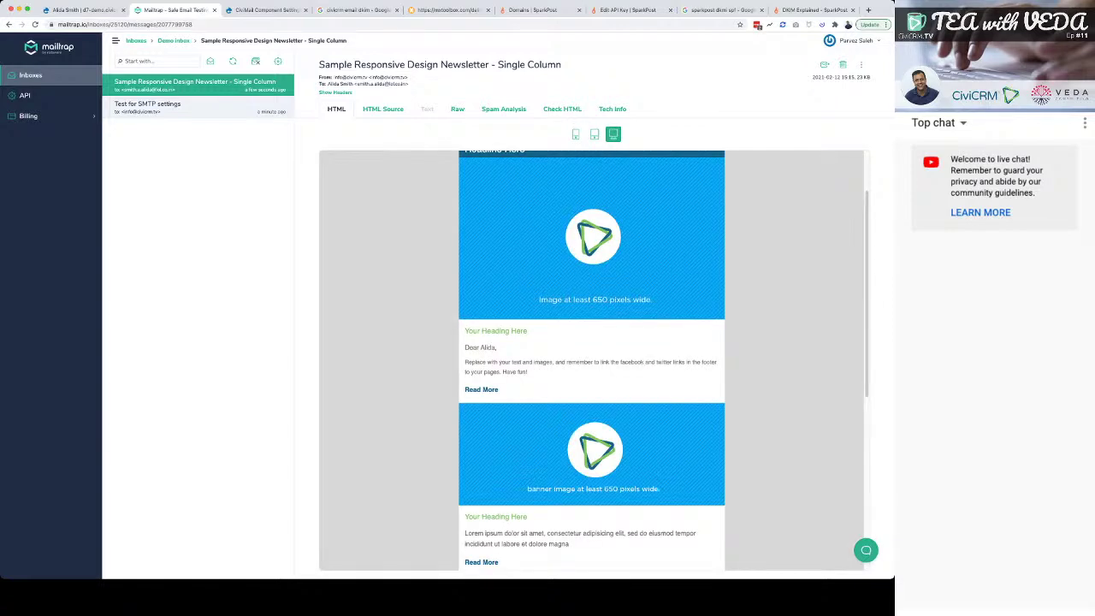
pyautogui.scroll(-5, 591, 359)
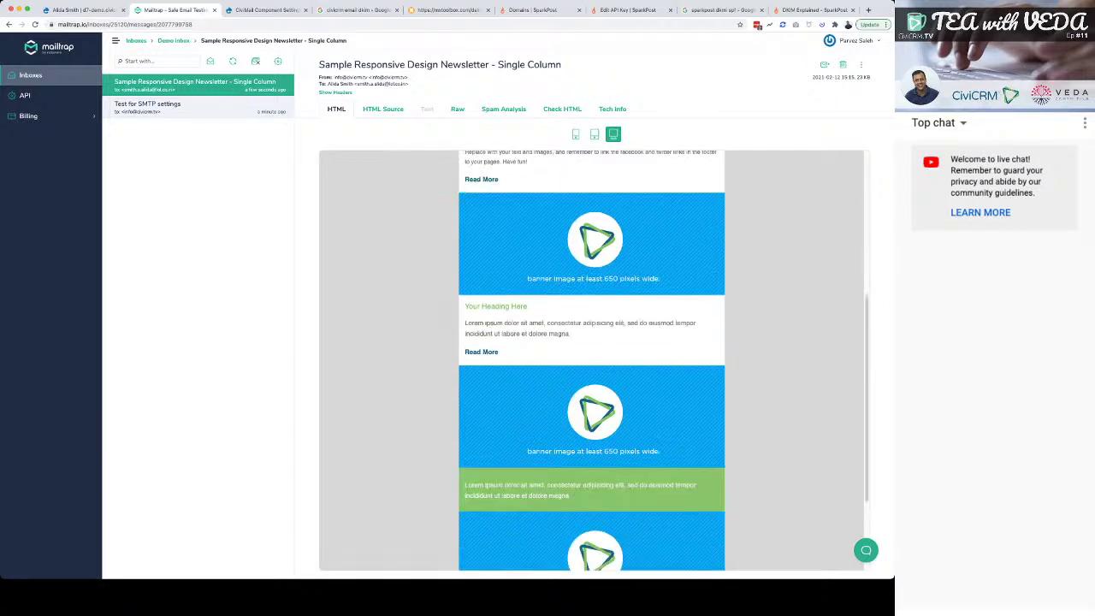
pyautogui.scroll(7, 591, 359)
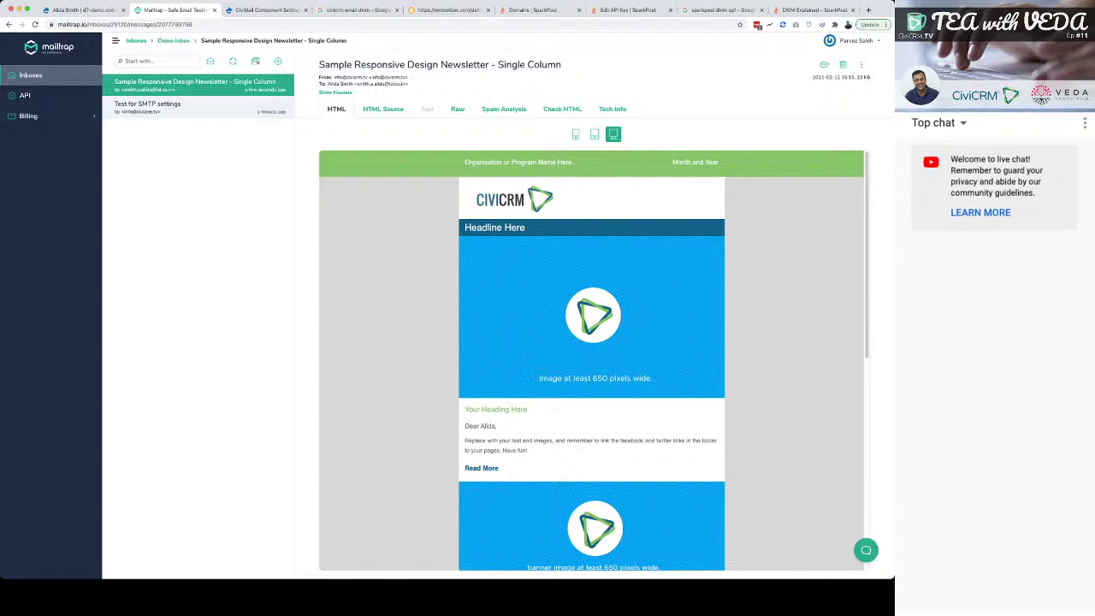
# - Examine the personalised greeting and the surrounding content in the newsletter's desktop preview
pyautogui.doubleClick(487, 426)
pyautogui.scroll(-2, 592, 360)
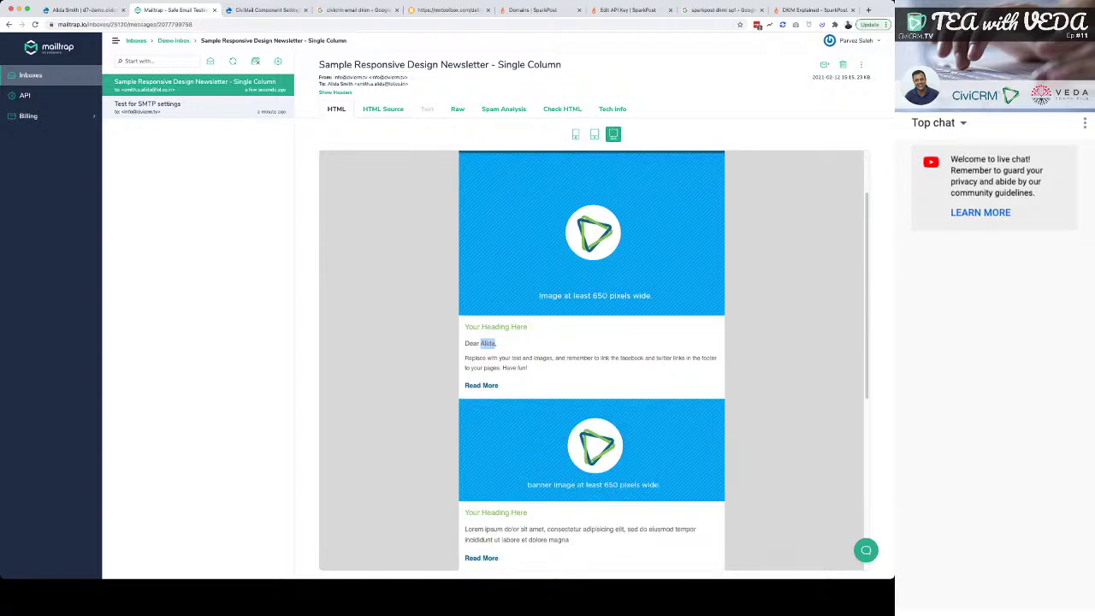
pyautogui.scroll(-1, 592, 360)
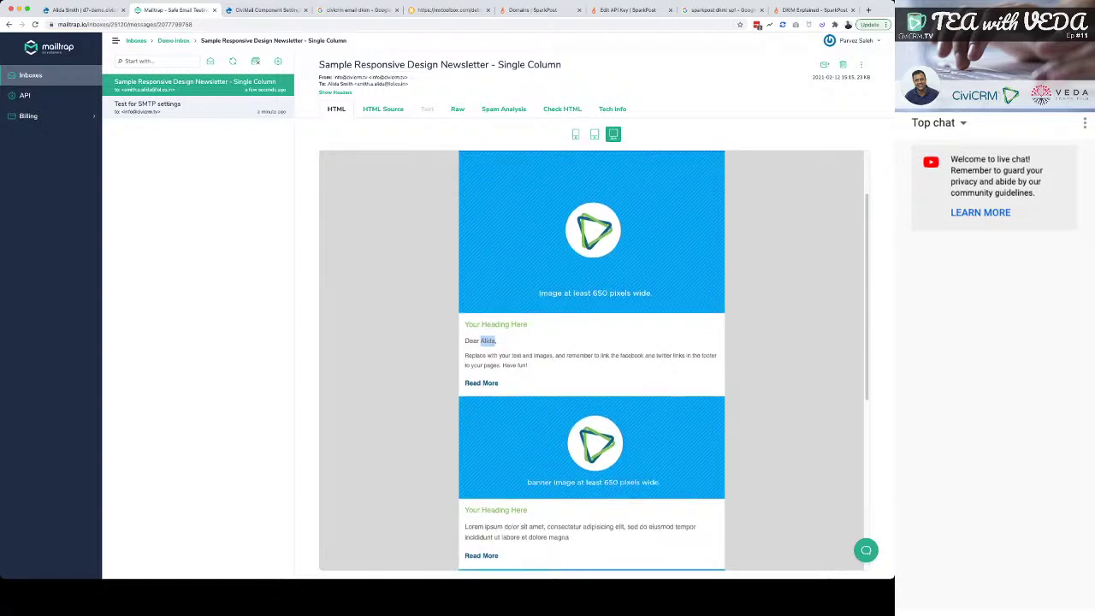
pyautogui.scroll(2, 592, 359)
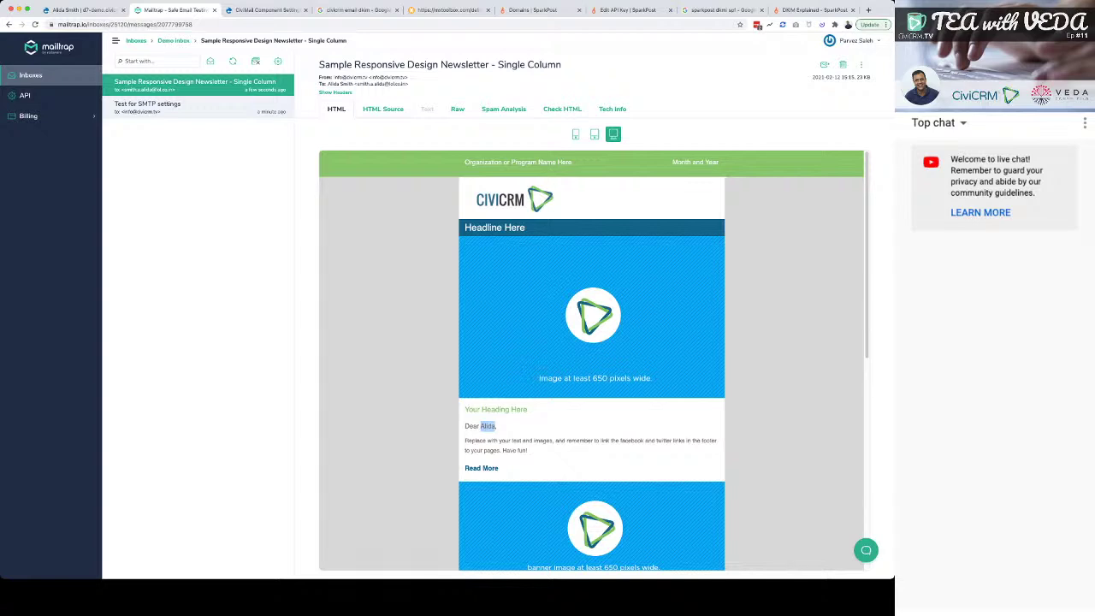
pyautogui.press('super+1')
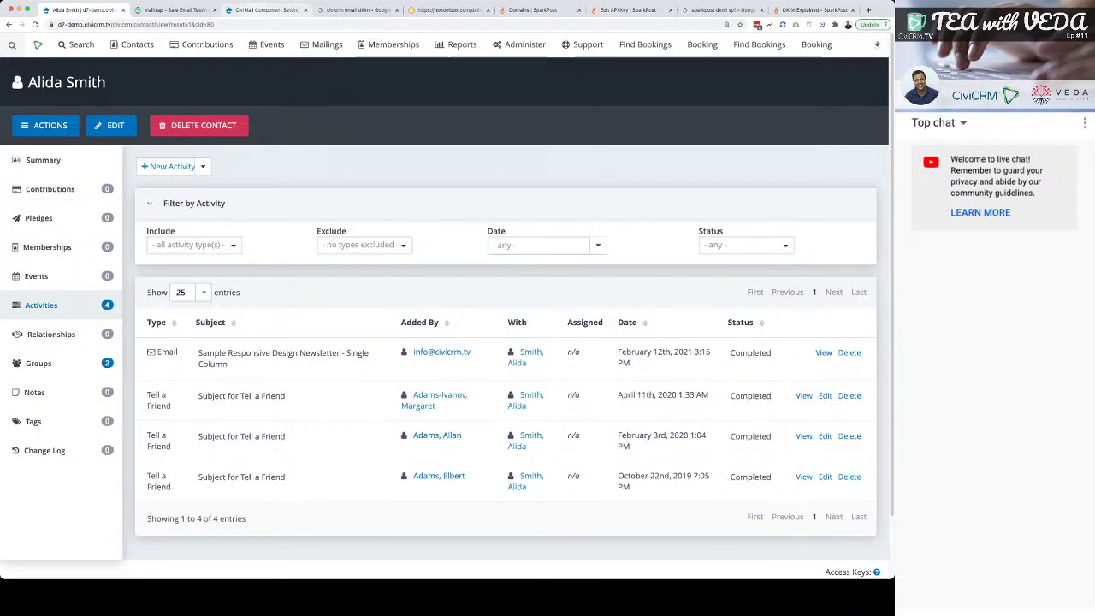
pyautogui.click(519, 43)
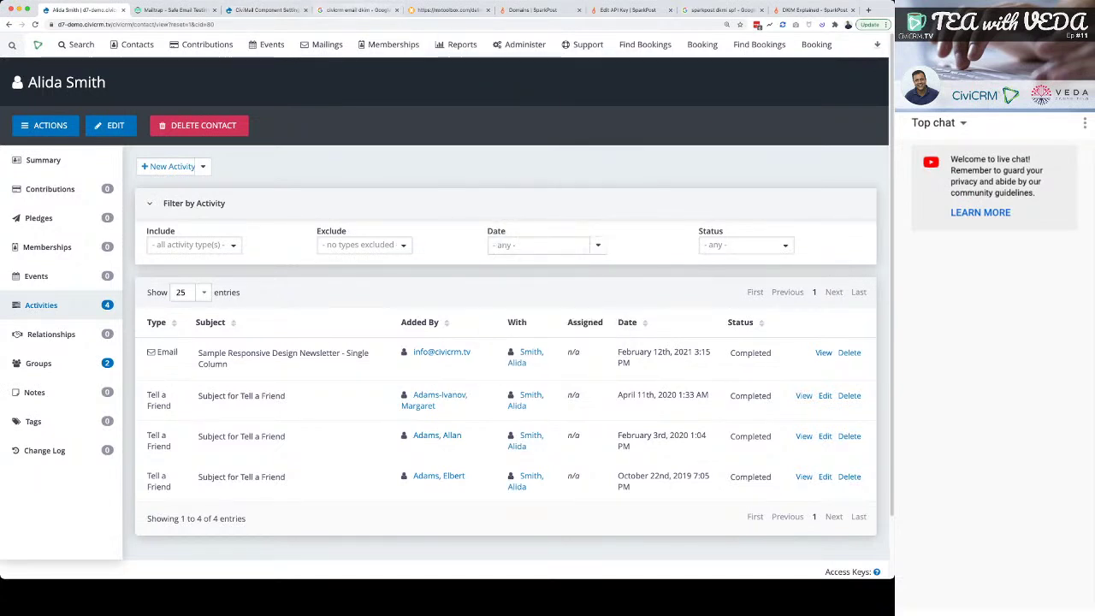
# - From the Google results for "civicrm email dkim", view the SPF, DKIM, DMARC and CiviCRM article and the Email Authentication article
pyautogui.click(358, 10)
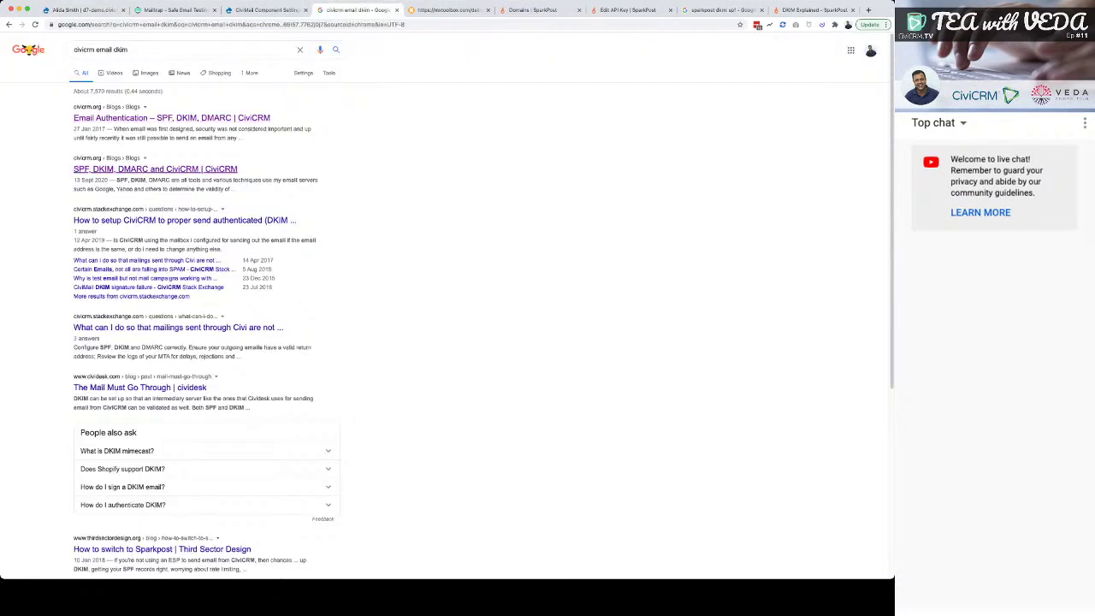
pyautogui.click(155, 169)
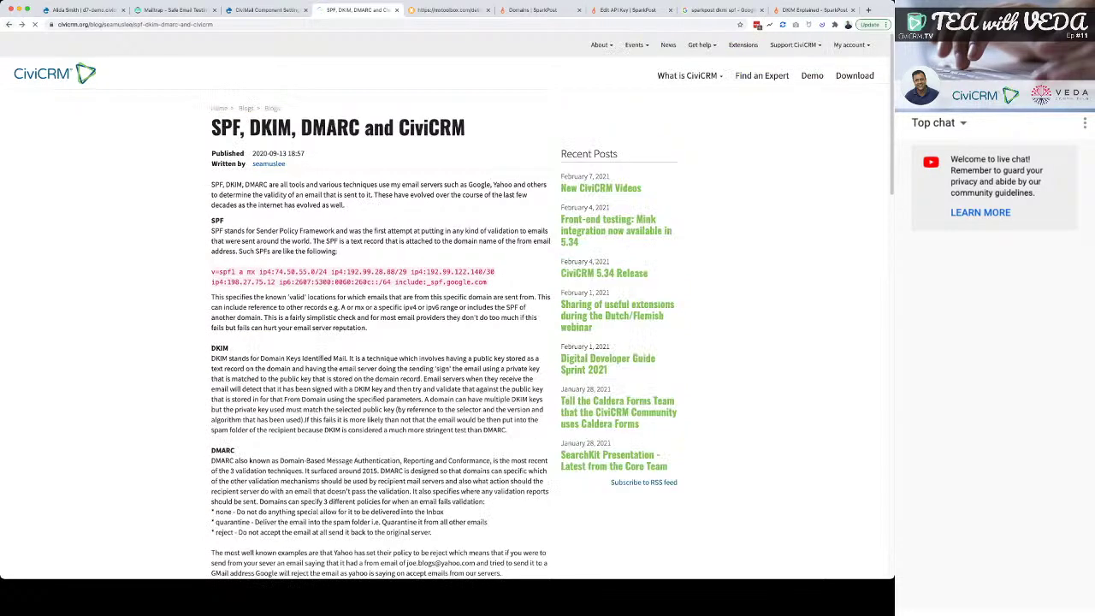
pyautogui.press('super+bracketleft')
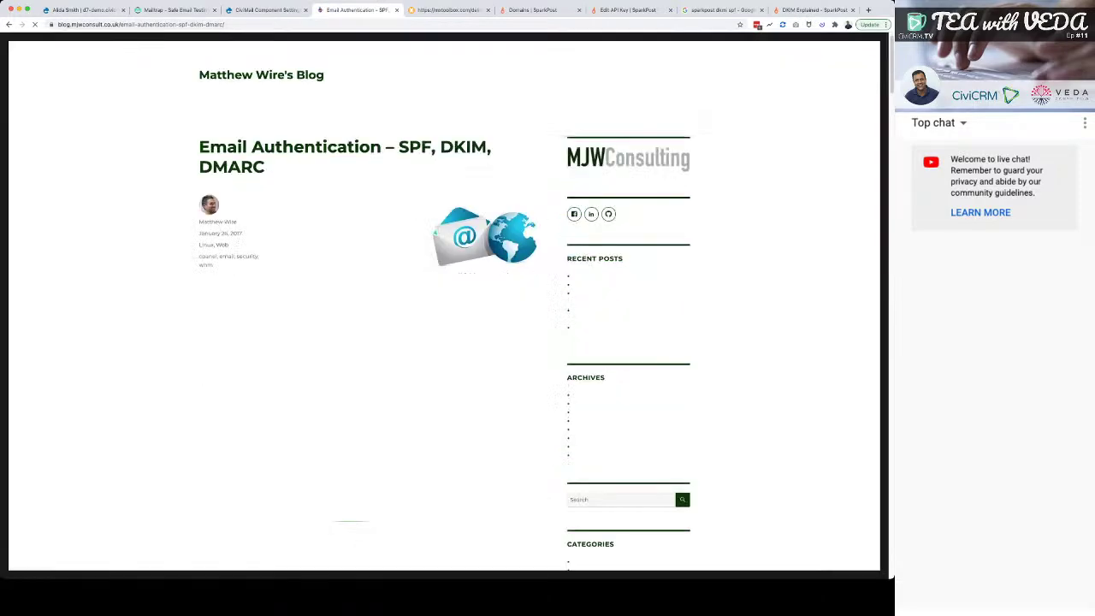
# - Read the Email Authentication article's explanations of SPF, DKIM and DMARC and its implementation sections down to MailMan Lists
pyautogui.scroll(-5, 445, 342)
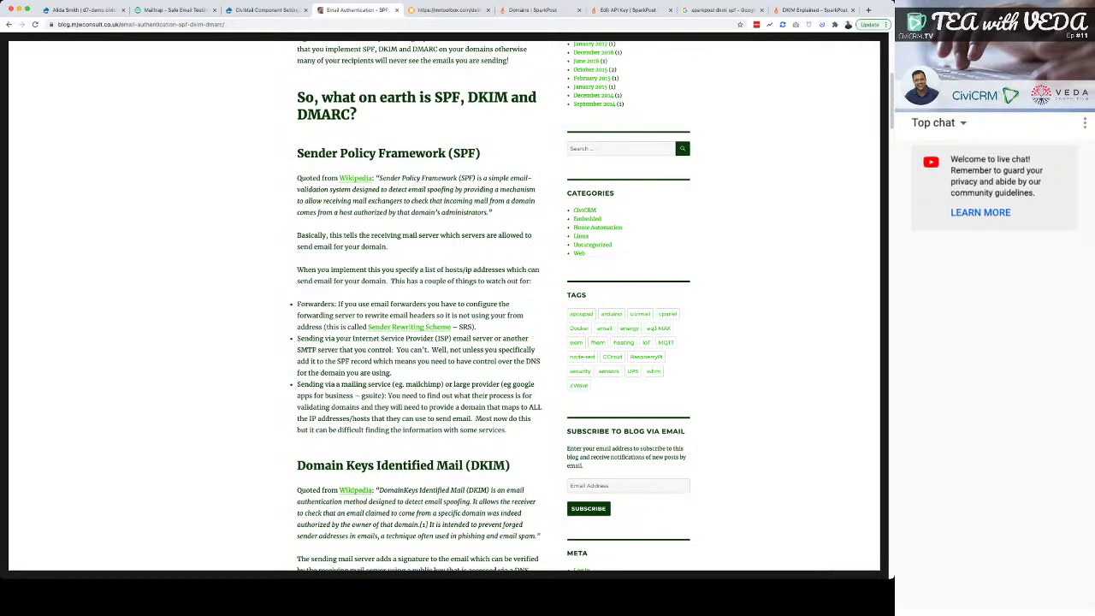
pyautogui.scroll(4, 444, 308)
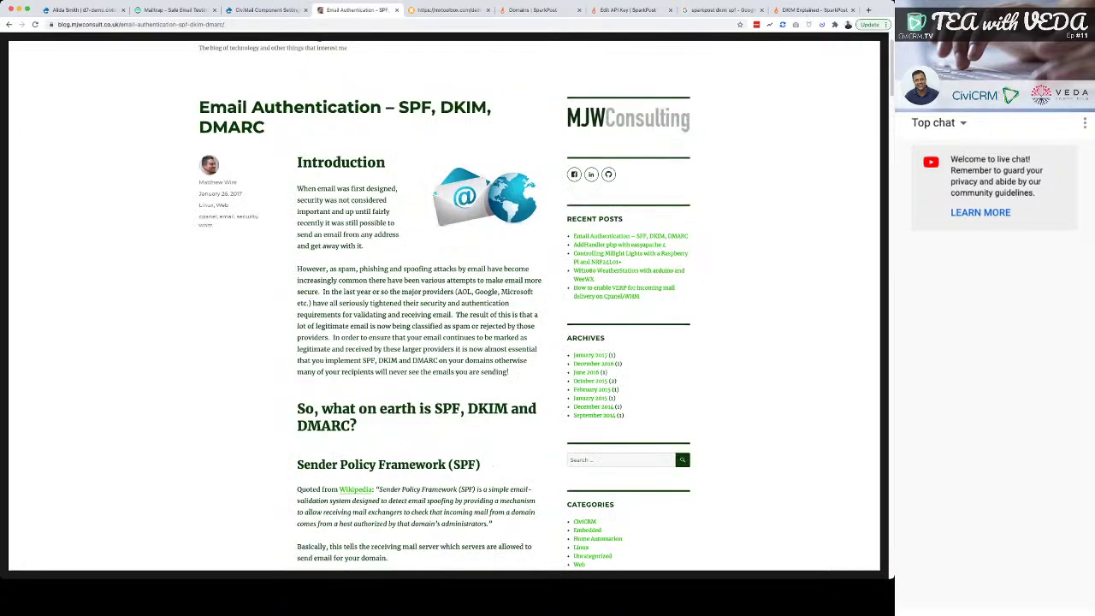
pyautogui.scroll(-1, 445, 308)
pyautogui.scroll(-12, 445, 308)
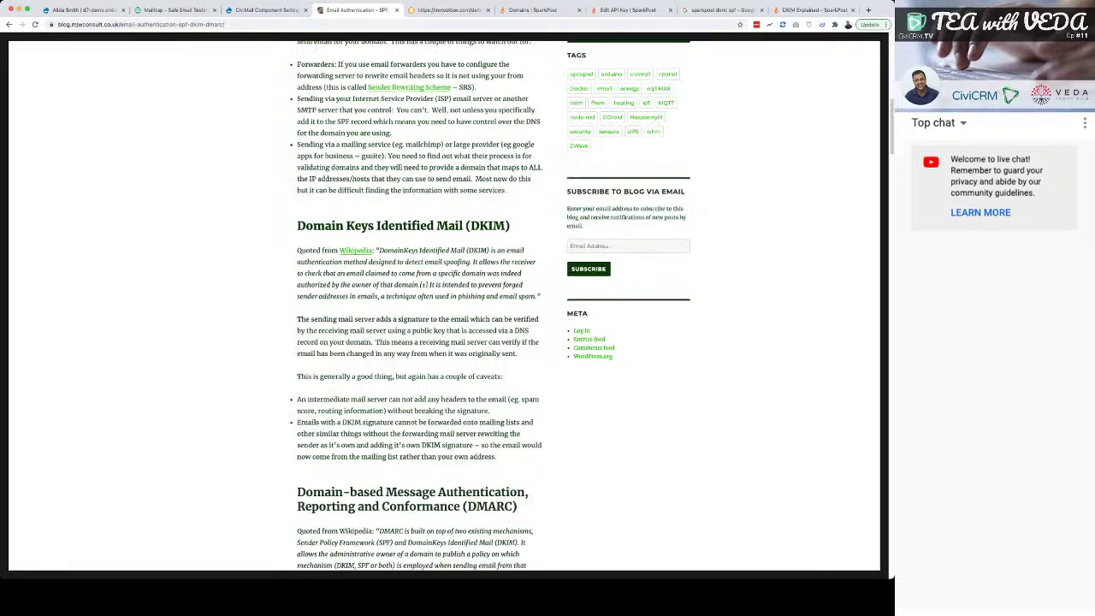
pyautogui.scroll(-2, 445, 308)
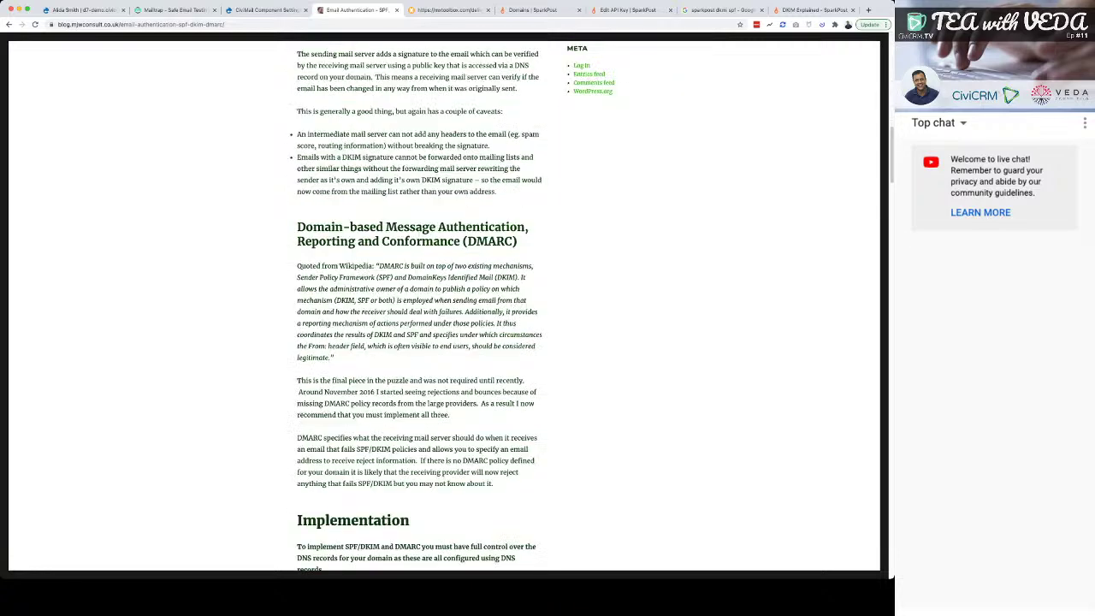
pyautogui.scroll(-1, 445, 308)
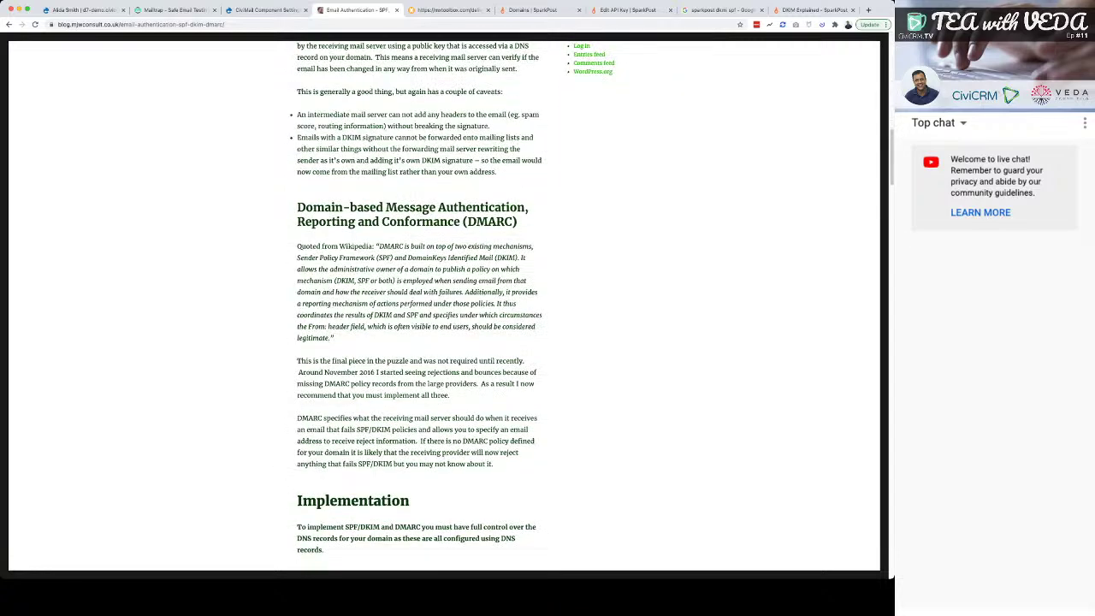
pyautogui.scroll(-5, 444, 308)
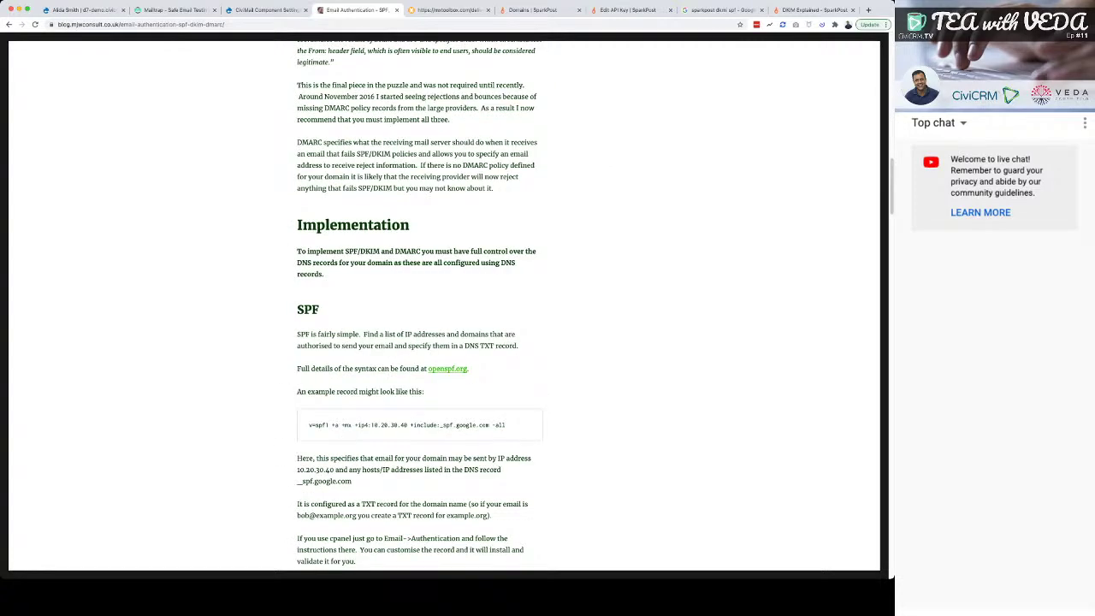
pyautogui.scroll(-8, 445, 308)
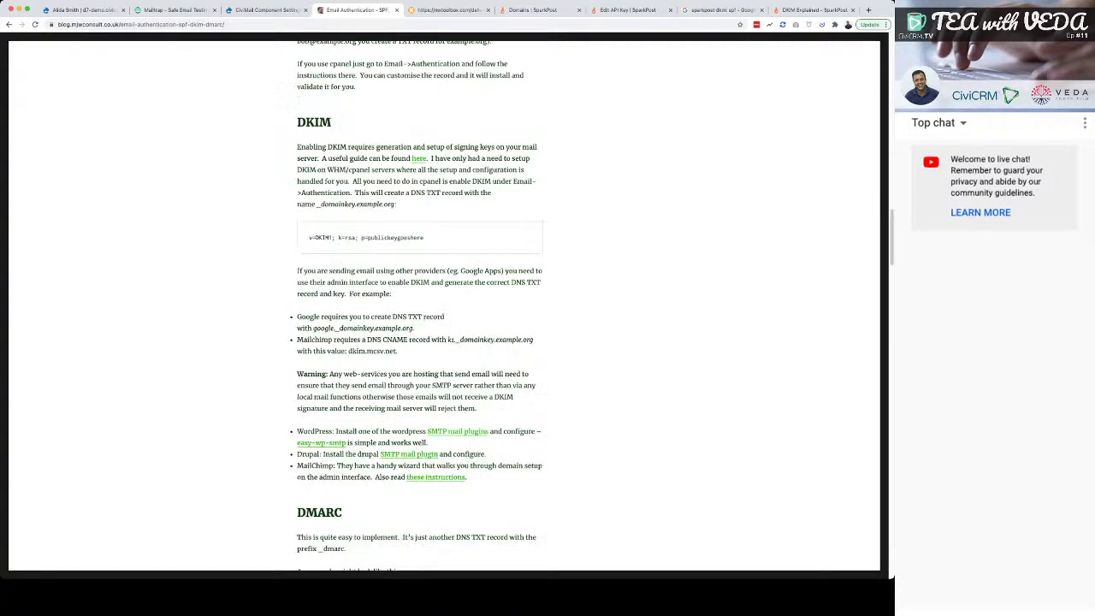
pyautogui.scroll(-8, 445, 308)
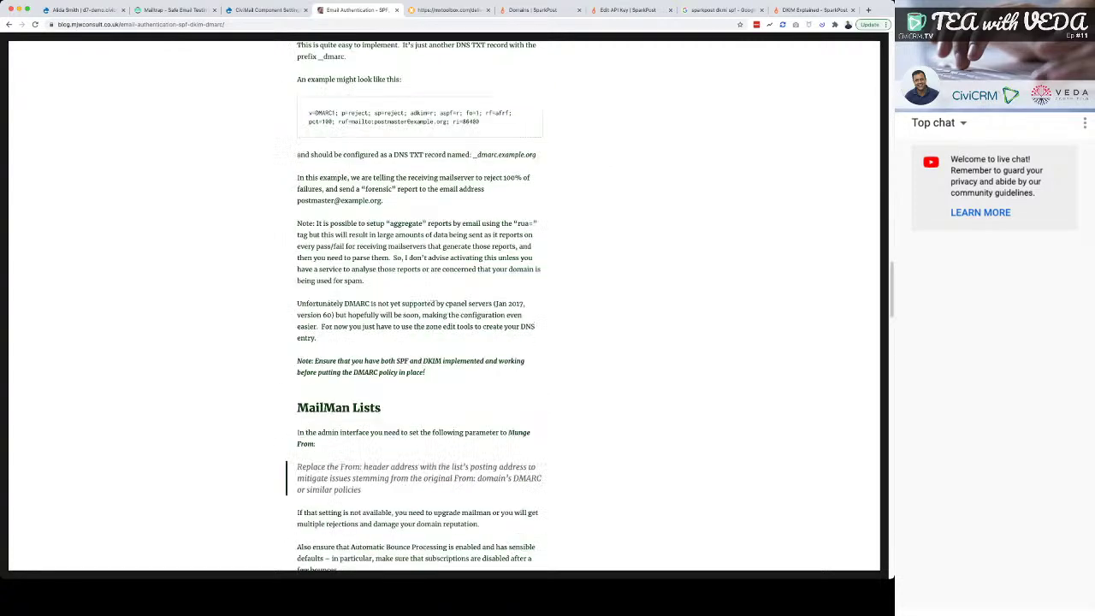
# - Return to the article's introduction and highlight the heading "So, what on earth is SPF, DKIM and DMARC?"
pyautogui.scroll(20, 445, 308)
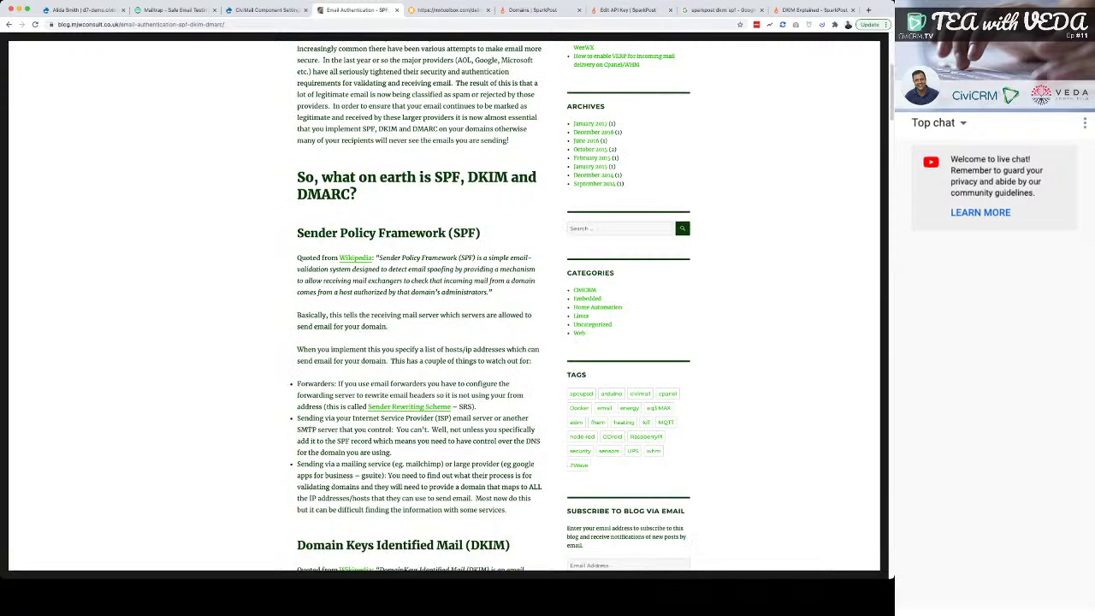
pyautogui.scroll(5, 445, 308)
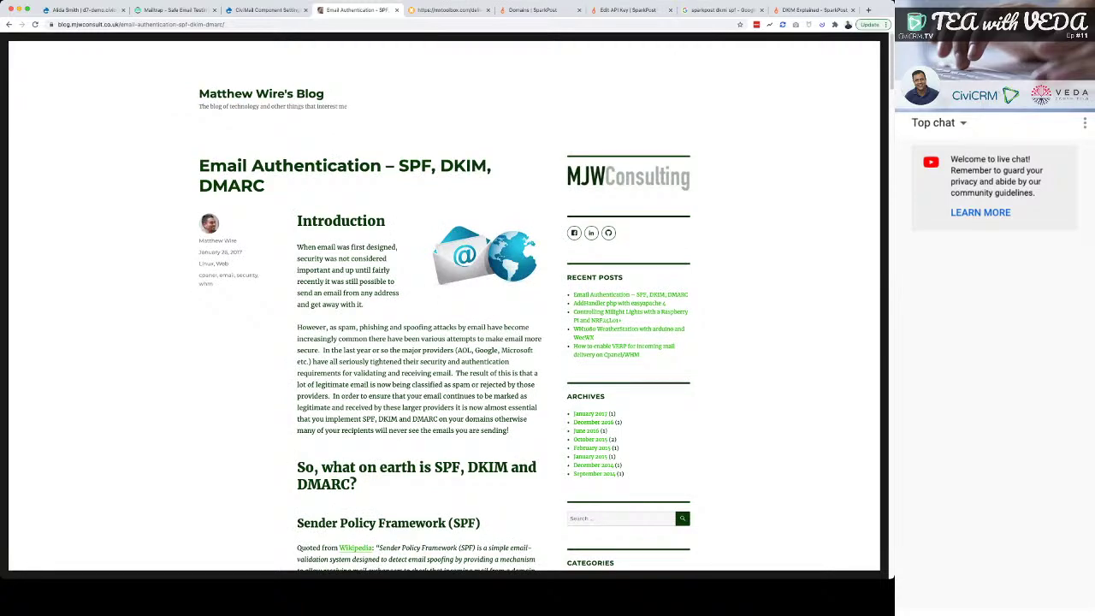
pyautogui.scroll(-2, 444, 308)
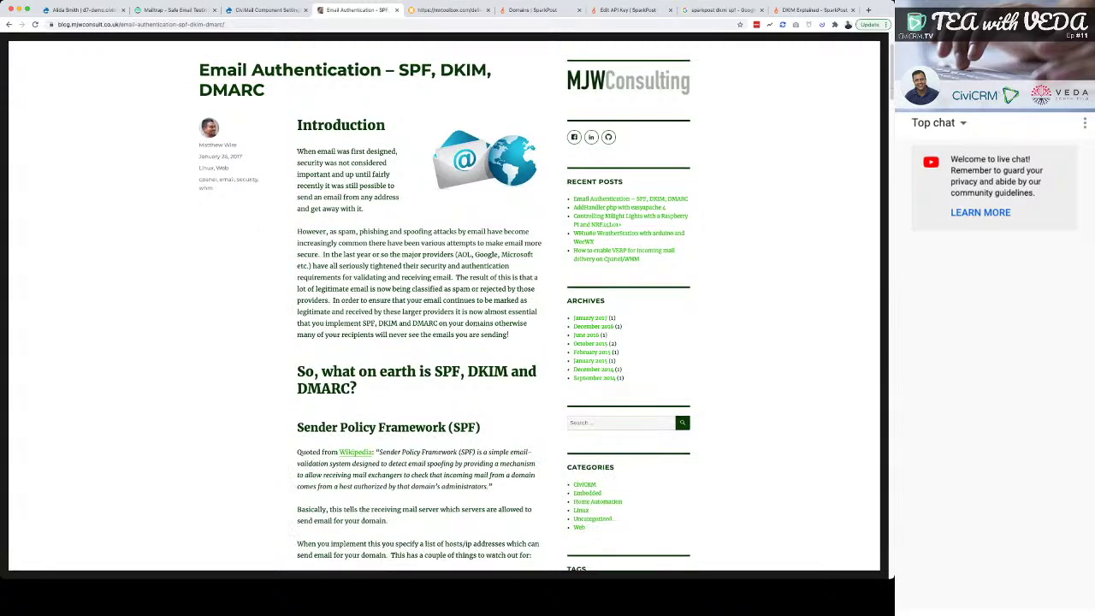
pyautogui.scroll(-3, 444, 308)
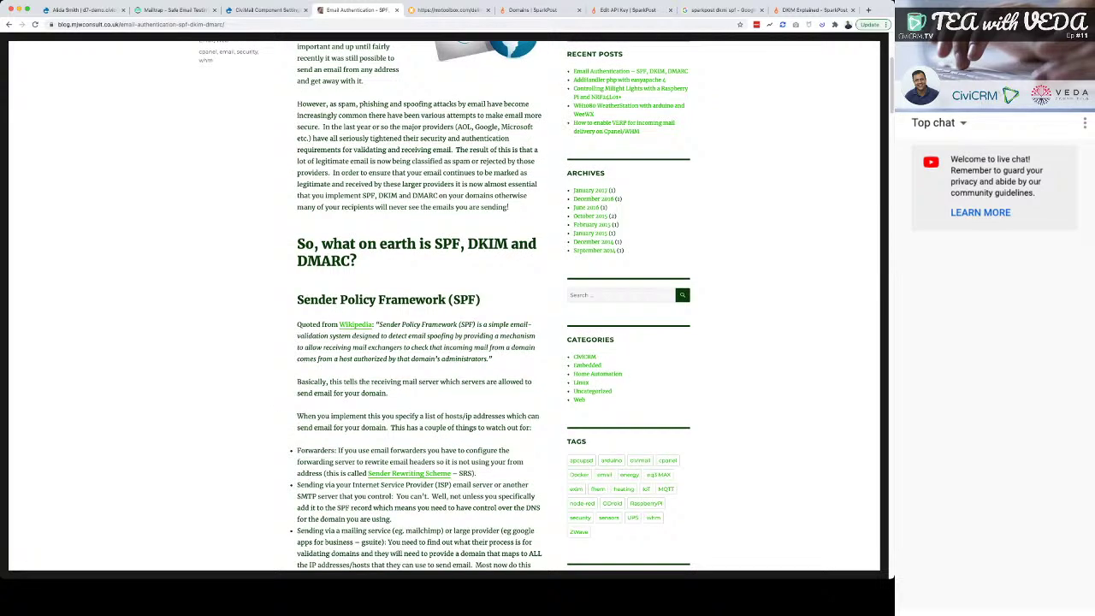
pyautogui.moveTo(296, 244); pyautogui.dragTo(350, 261)
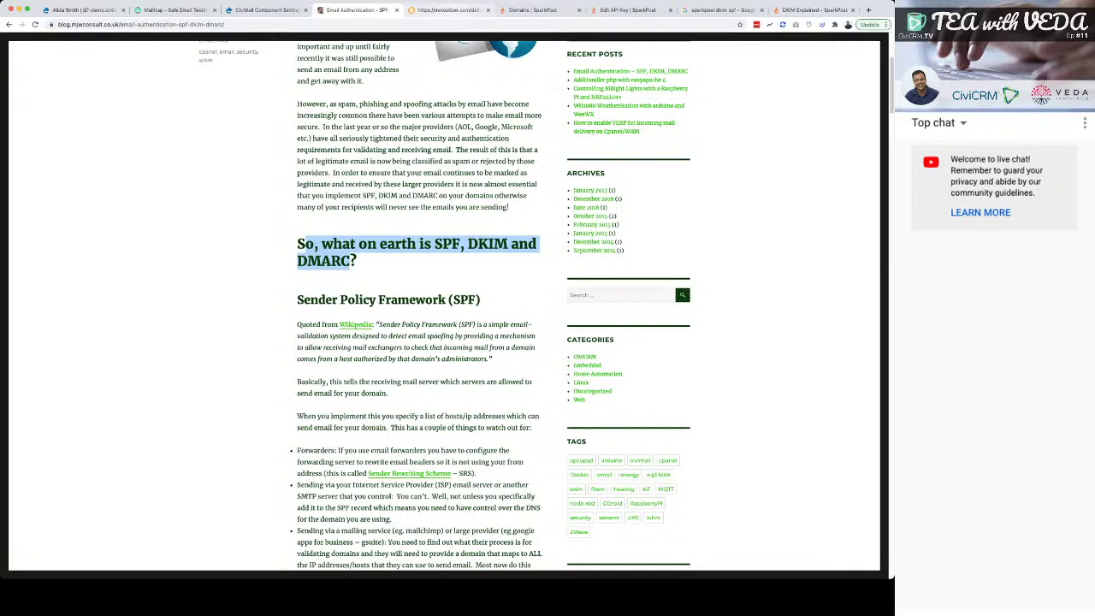
# - View the MXToolbox Threat Investigator report for vedaconsulting.co.uk, and switch to CiviCRM's CiviMail Component Settings
pyautogui.hotkey('ctrl', 'Tab')
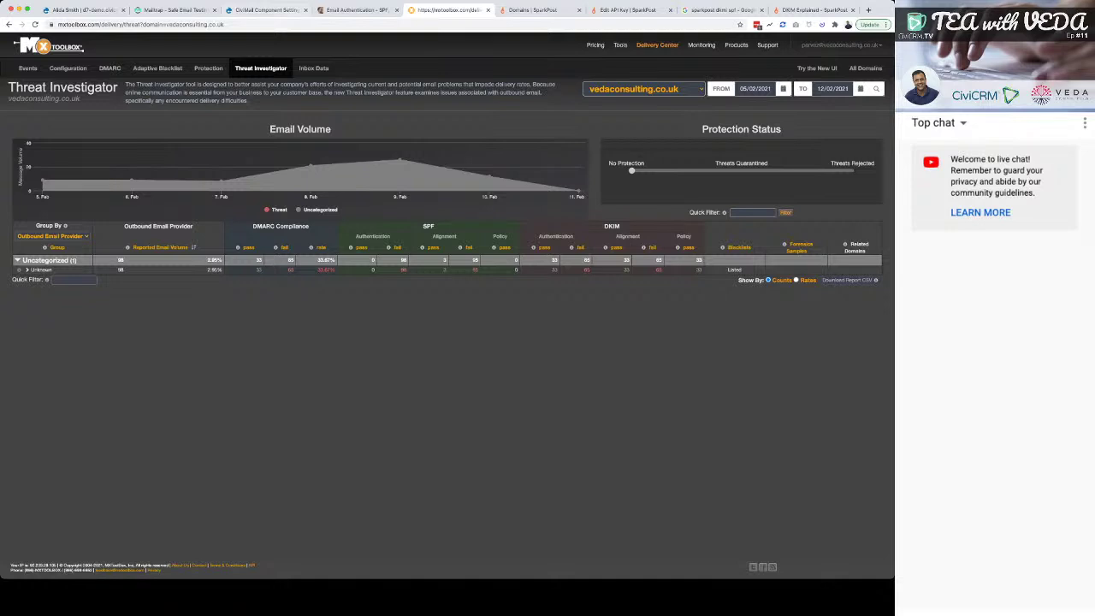
pyautogui.hotkey('ctrl', 'shift', 'Tab')
pyautogui.hotkey('ctrl', 'shift', 'Tab')
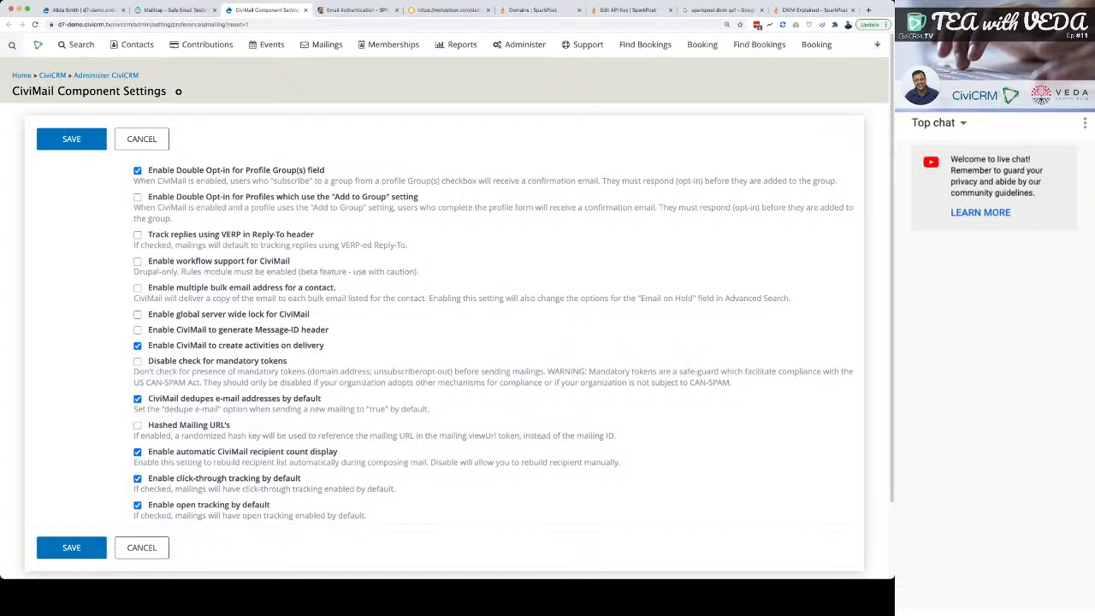
pyautogui.moveTo(137, 45)
pyautogui.click(202, 45)
# - Switch back to the Email Authentication article and read its DKIM, DMARC and Implementation sections
pyautogui.hotkey('ctrl', 'Tab')
pyautogui.scroll(-4, 419, 308)
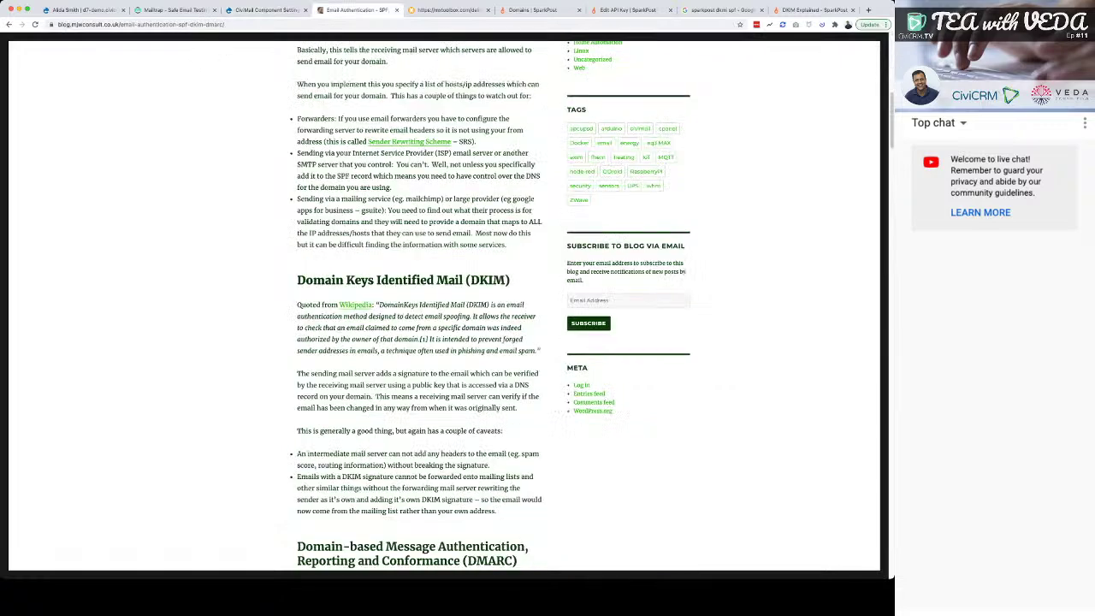
pyautogui.scroll(-2, 419, 308)
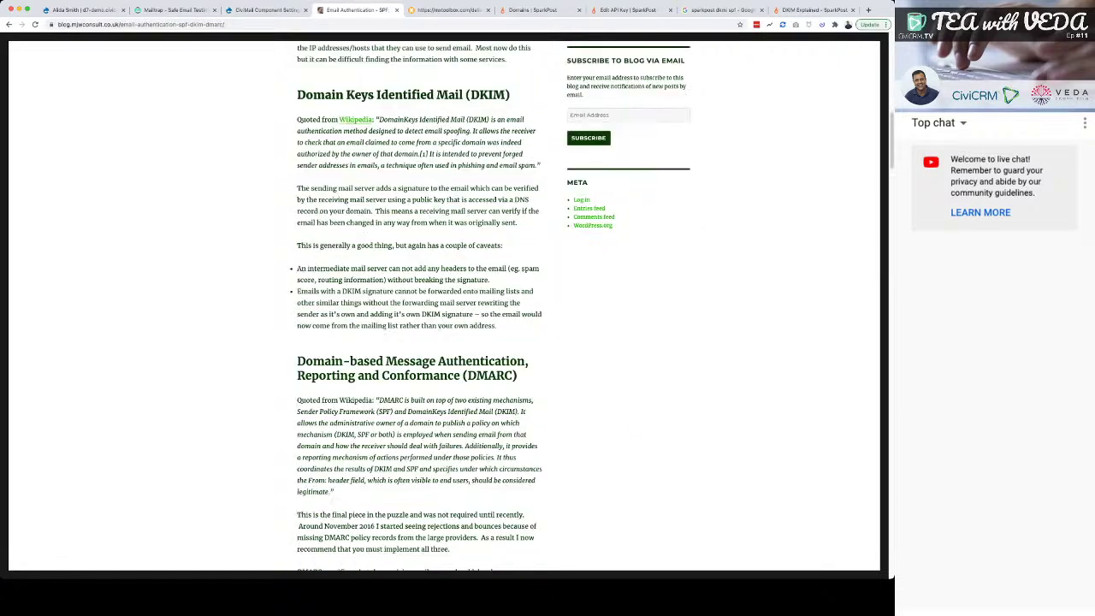
pyautogui.scroll(-3, 420, 308)
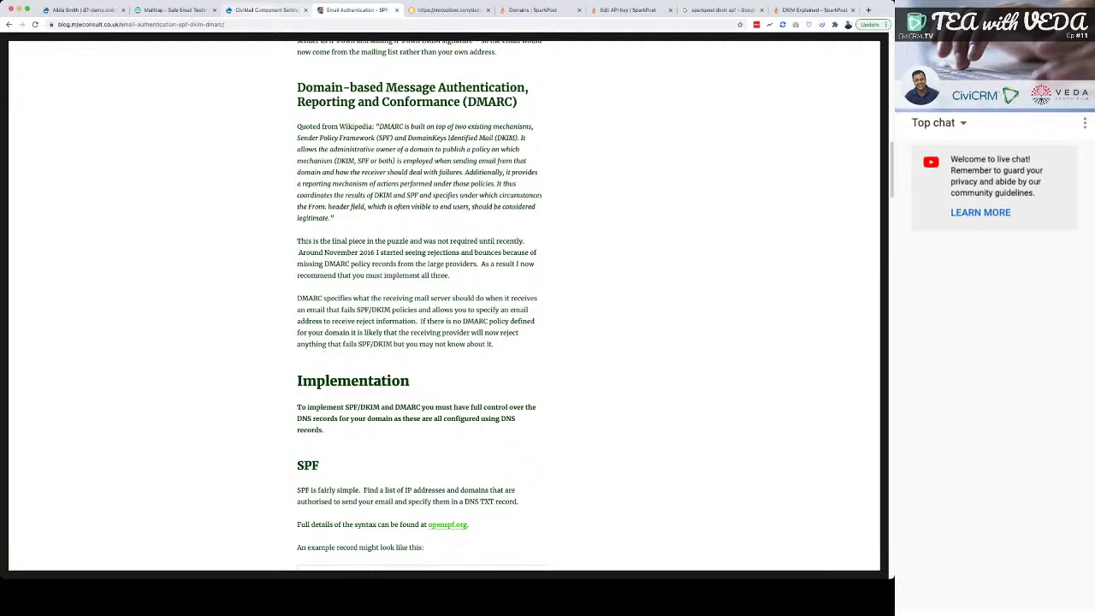
# - Revisit the Mailtrap newsletter, the contact's CiviCRM activities and the CiviMail option for multiple bulk email addresses
pyautogui.press('super+2')
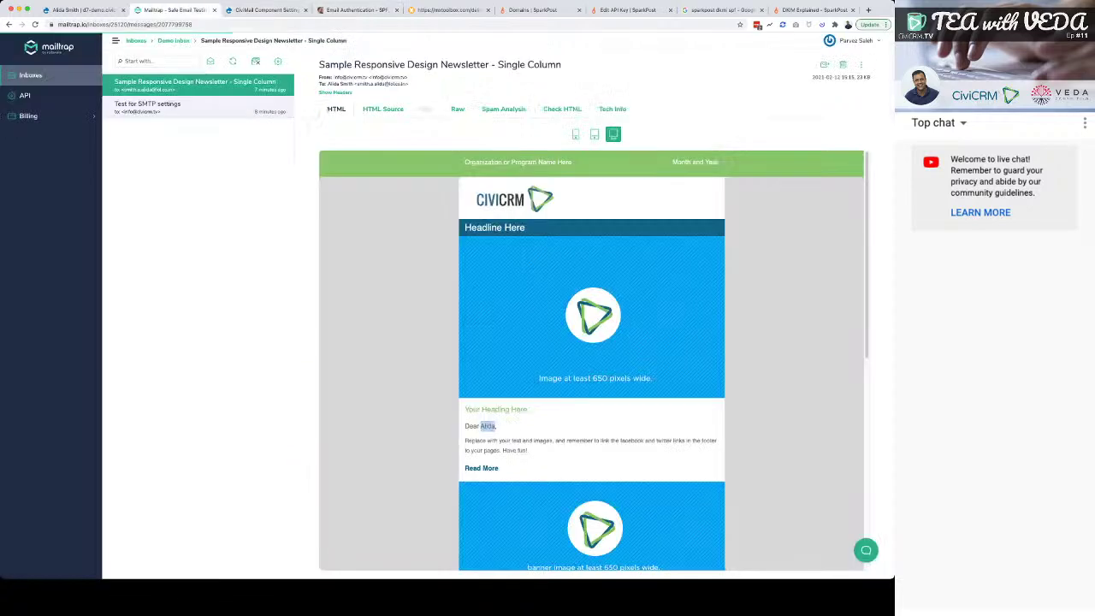
pyautogui.press('super+1')
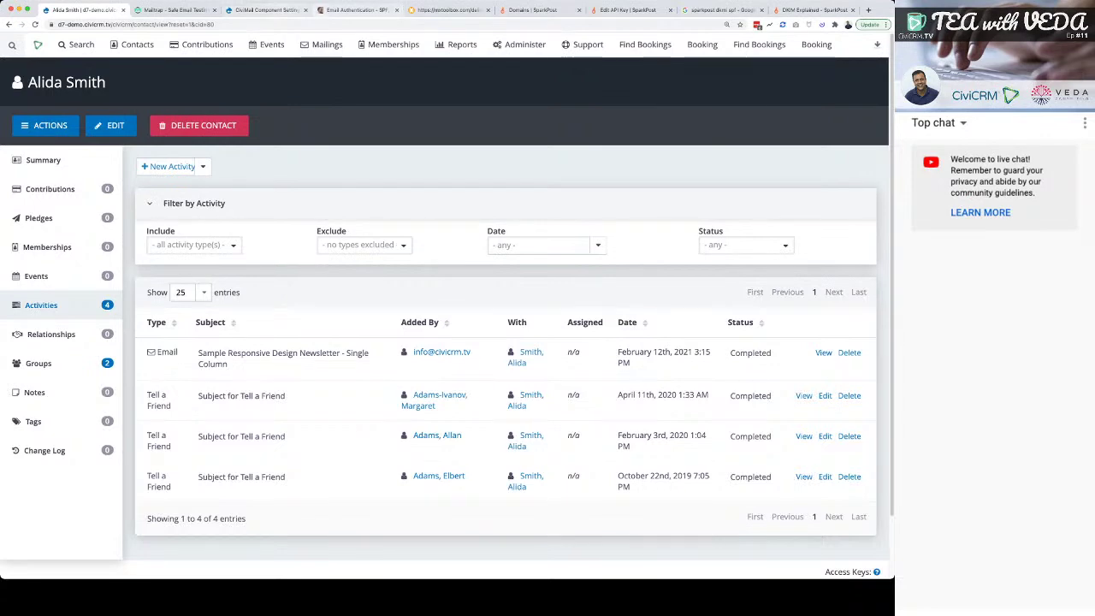
pyautogui.click(265, 9)
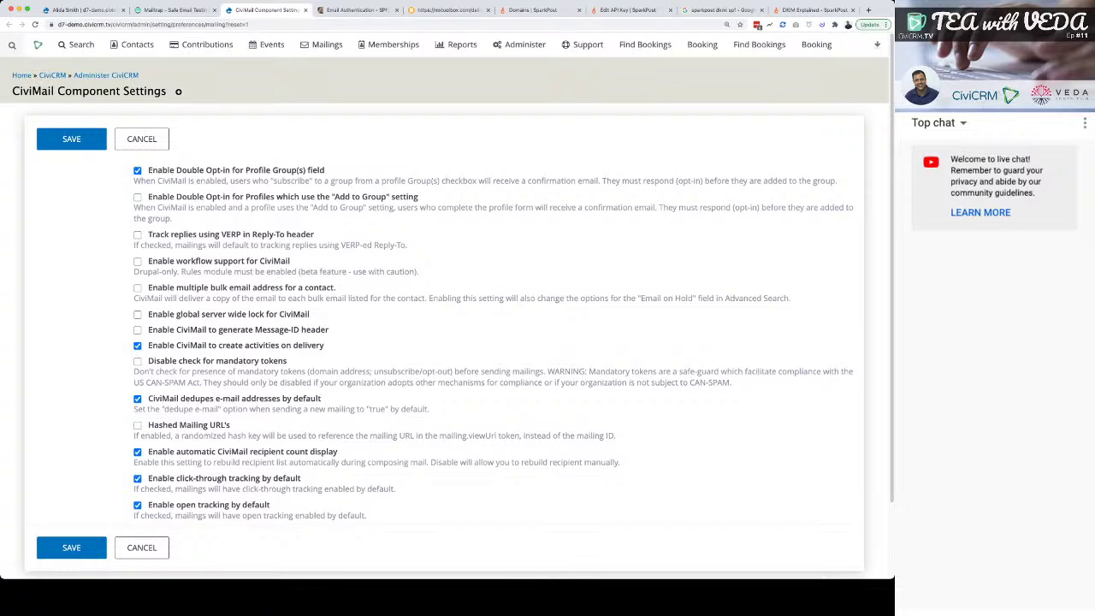
pyautogui.moveTo(335, 287); pyautogui.dragTo(147, 288)
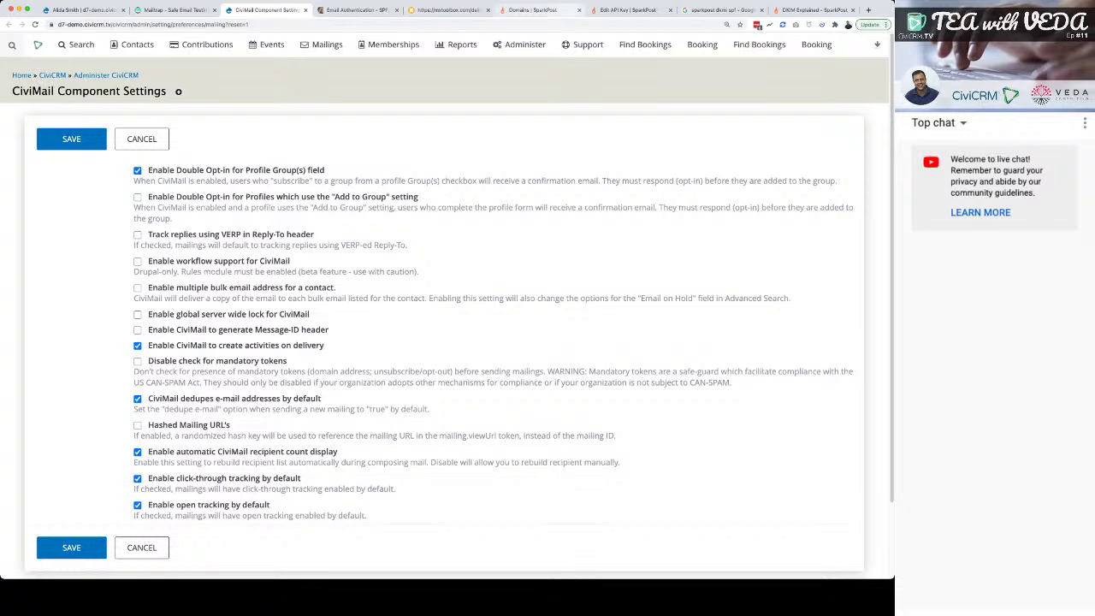
# - View the Veda.cc Wiki API key's permissions in SparkPost, and close the SparkPost Domains and Dashboard pages
pyautogui.click(629, 9)
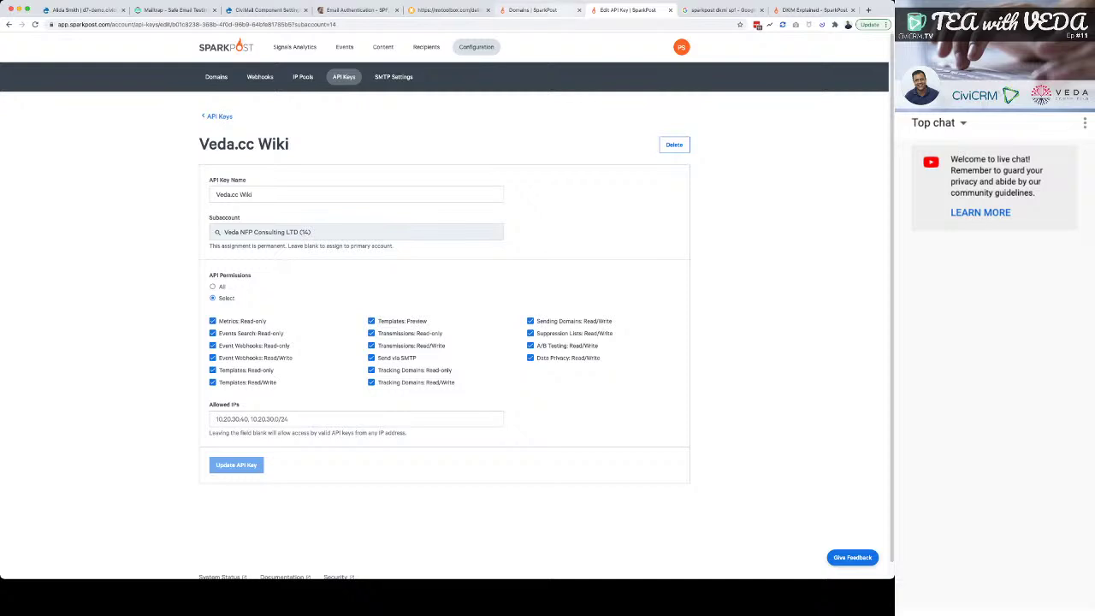
pyautogui.click(580, 10)
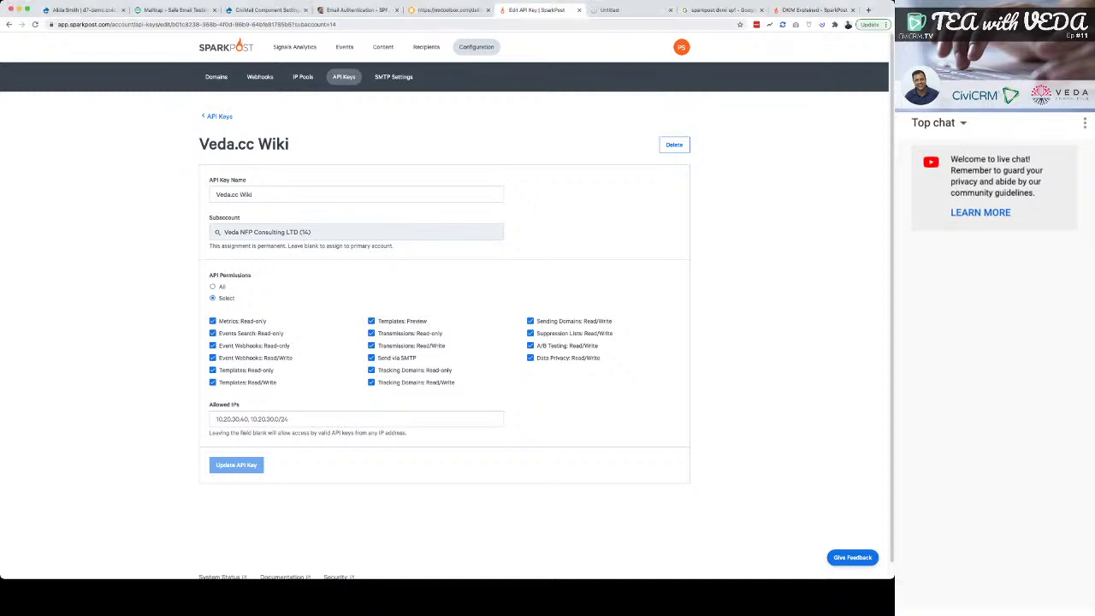
pyautogui.hotkey('ctrl', 'Tab')
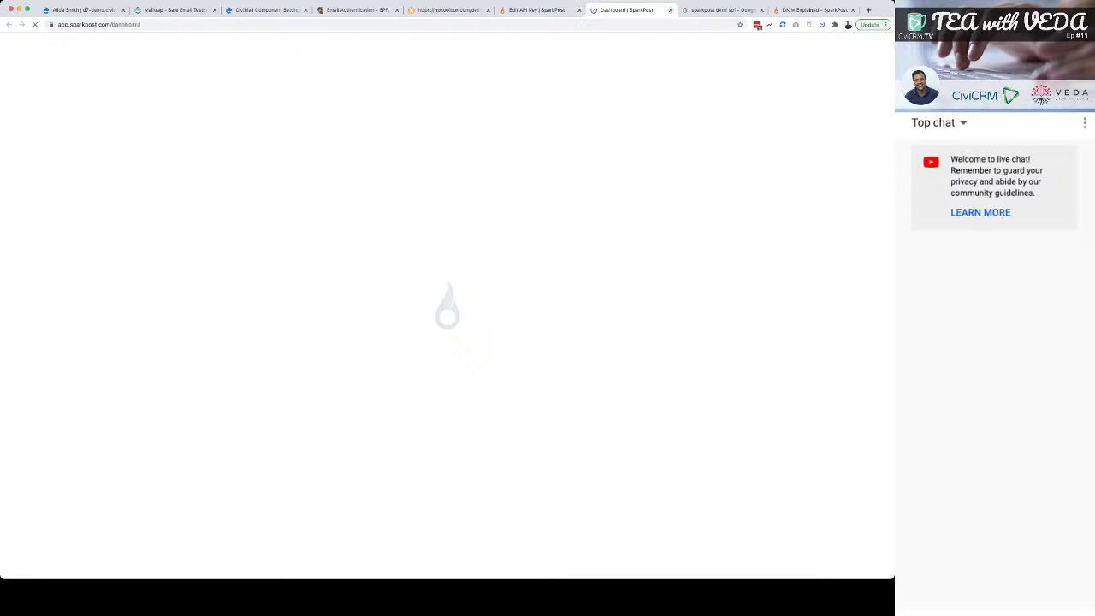
pyautogui.hotkey('ctrl', 'w')
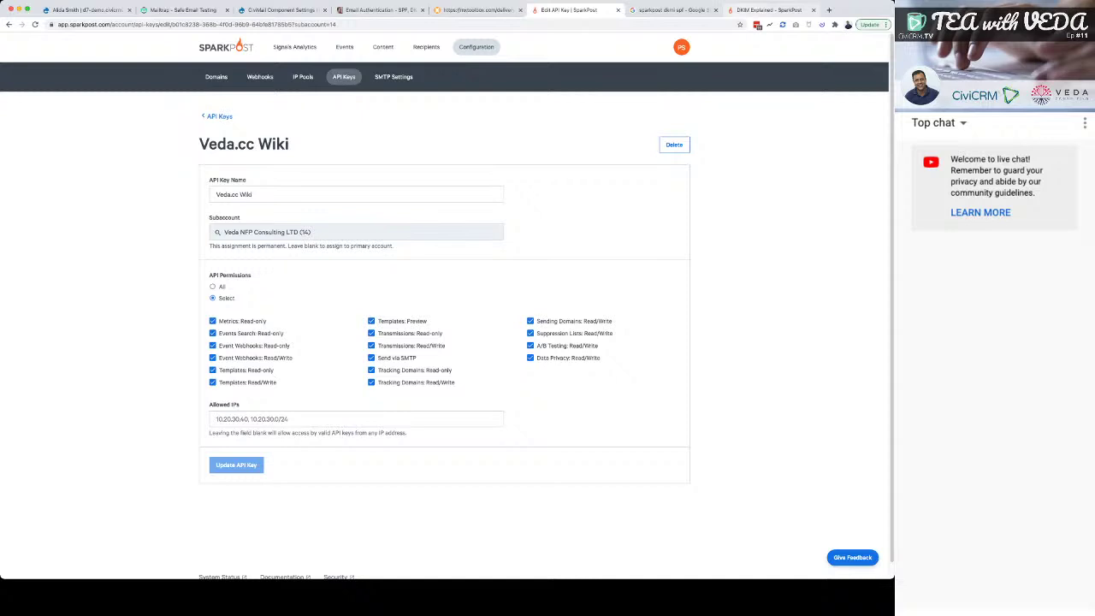
# - Switch to SparkPost's "What Is DKIM?" page and examine how DKIM works and how its settings are verified
pyautogui.click(763, 9)
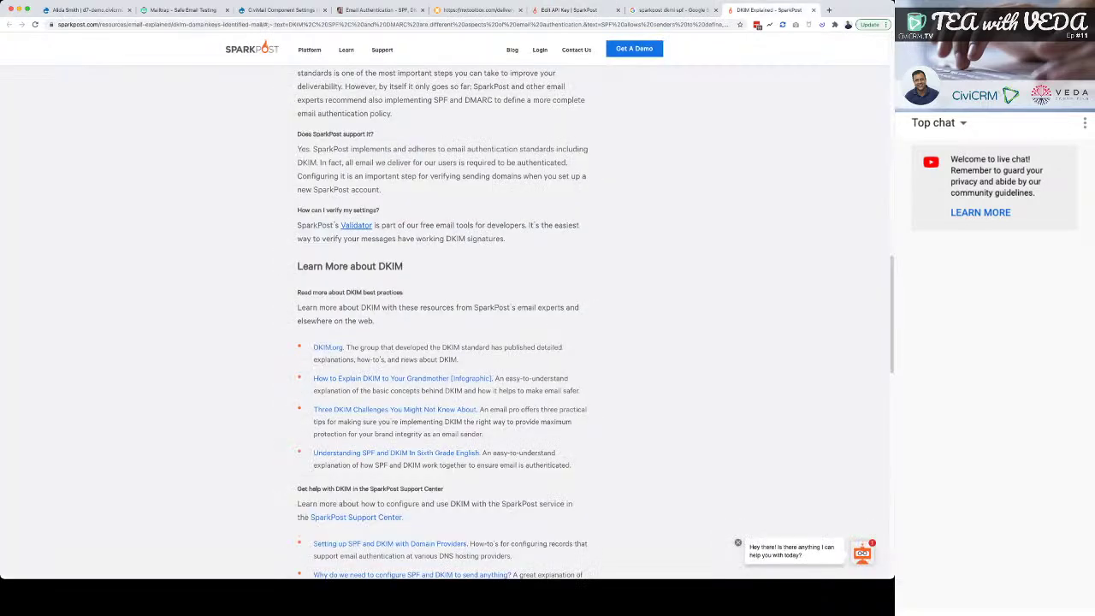
pyautogui.scroll(15, 445, 325)
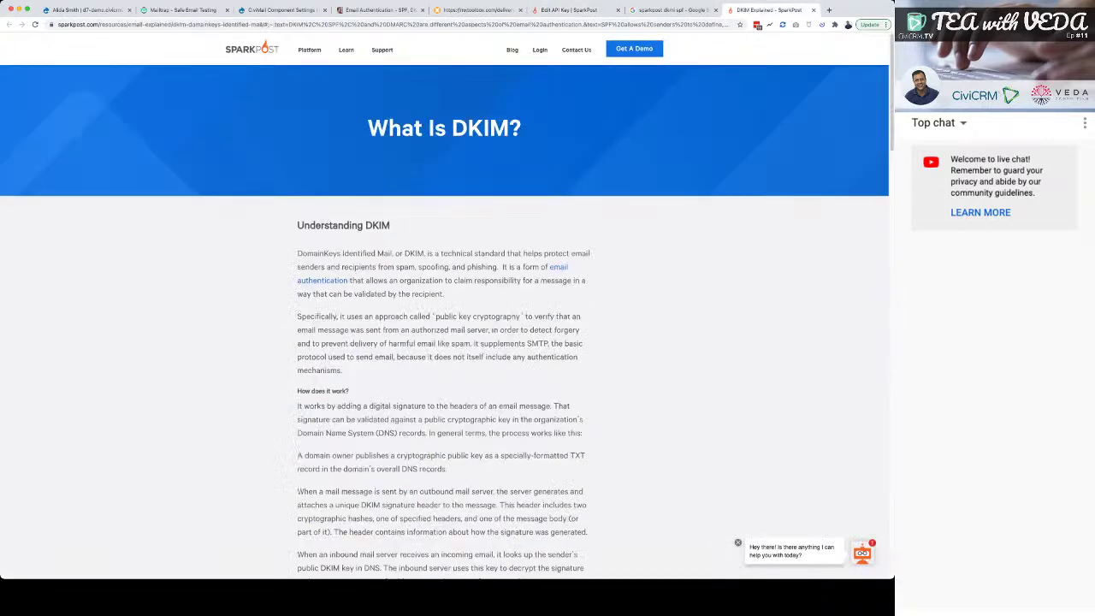
pyautogui.scroll(-5, 445, 326)
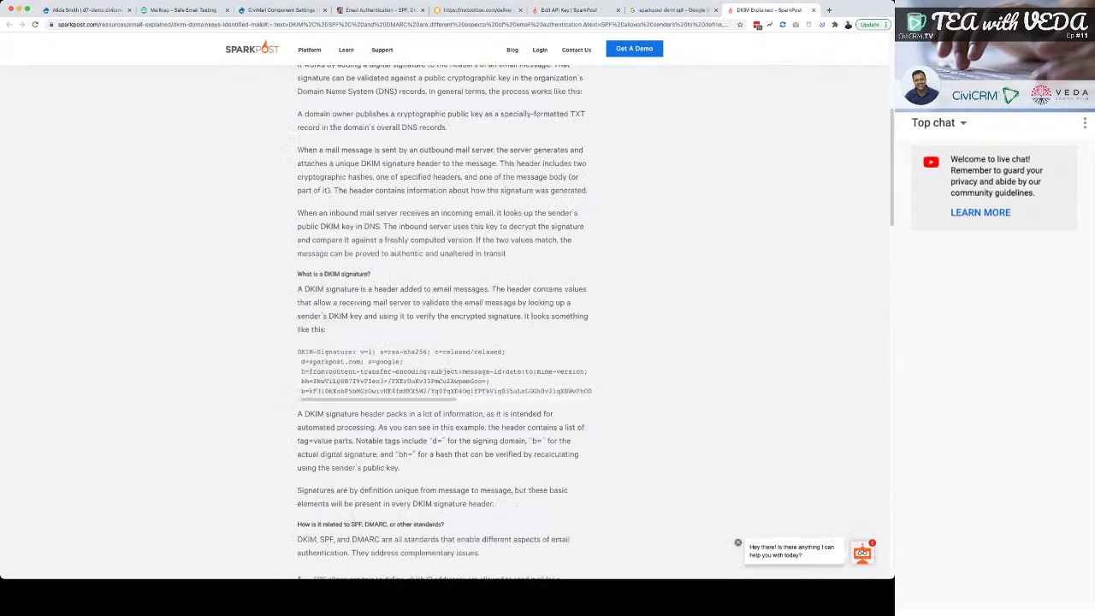
pyautogui.scroll(-8, 445, 326)
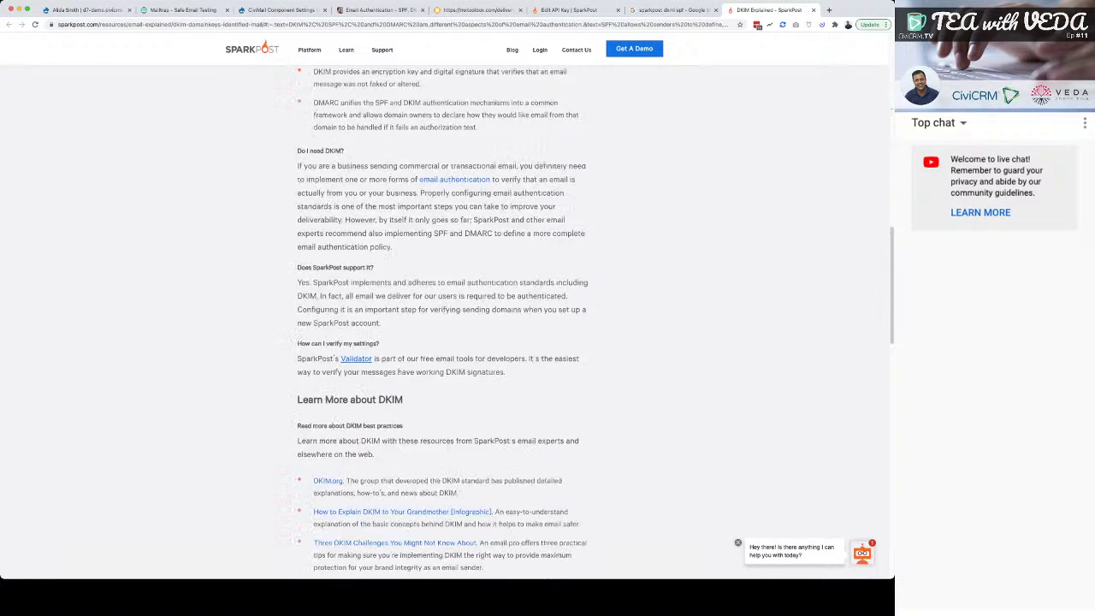
pyautogui.scroll(1, 441, 323)
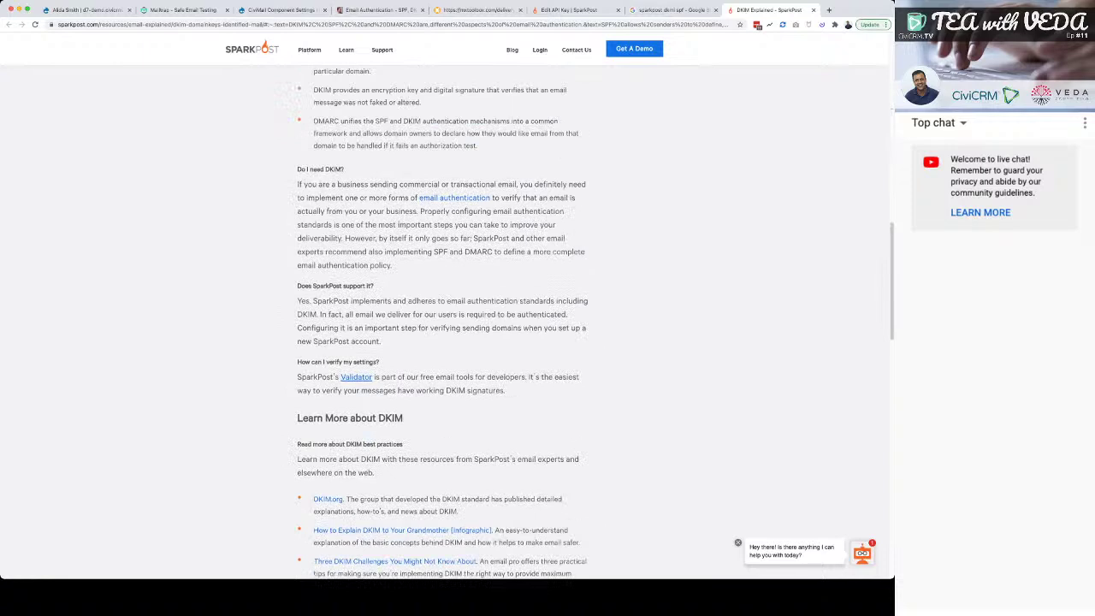
pyautogui.scroll(1, 445, 325)
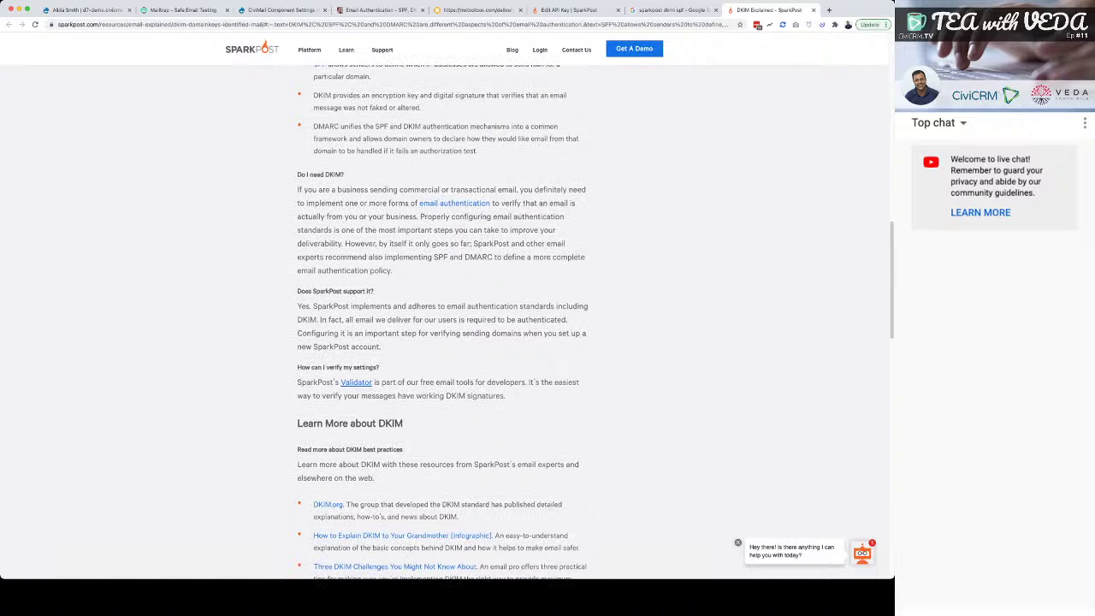
# - Highlight the paragraph on verifying DKIM settings, open SparkPost's DKIM Validator, view the SPF Inspector and return to the validator
pyautogui.moveTo(297, 366); pyautogui.dragTo(505, 396)
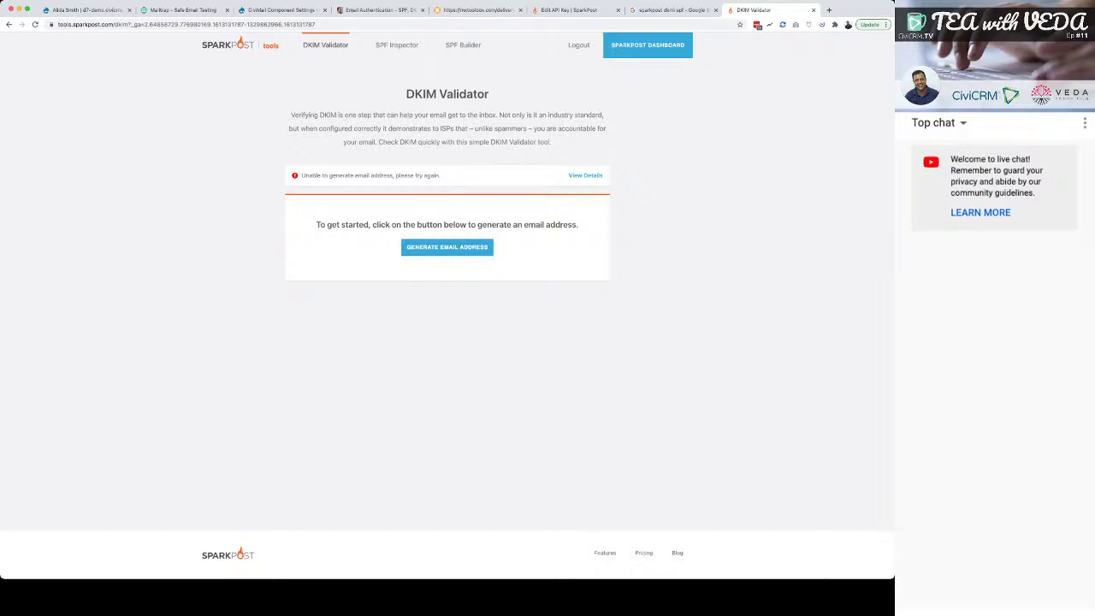
pyautogui.click(396, 44)
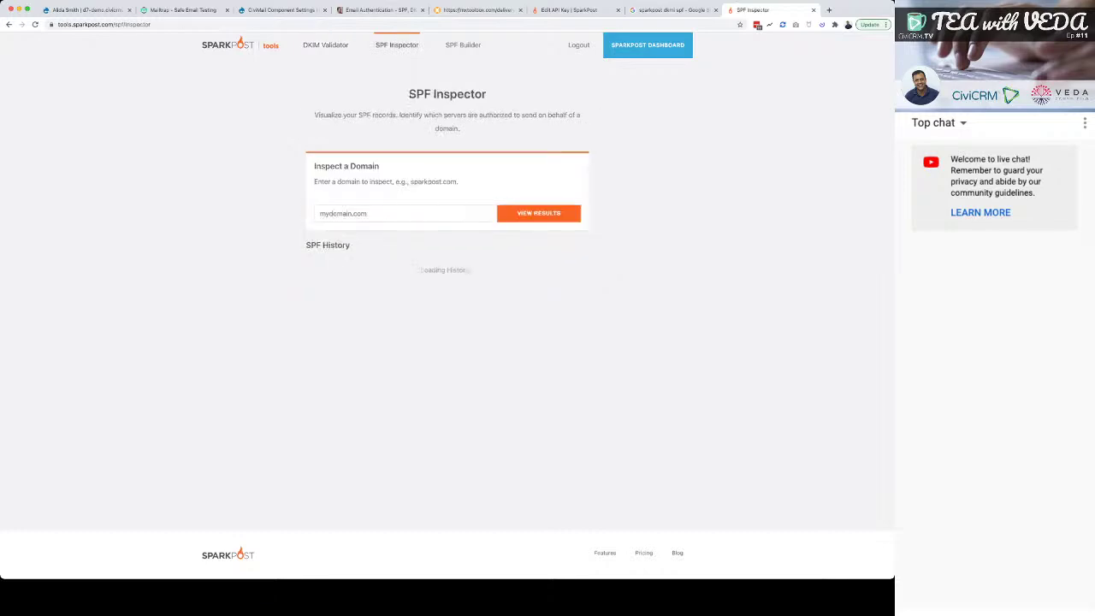
pyautogui.hotkey('alt', 'Left')
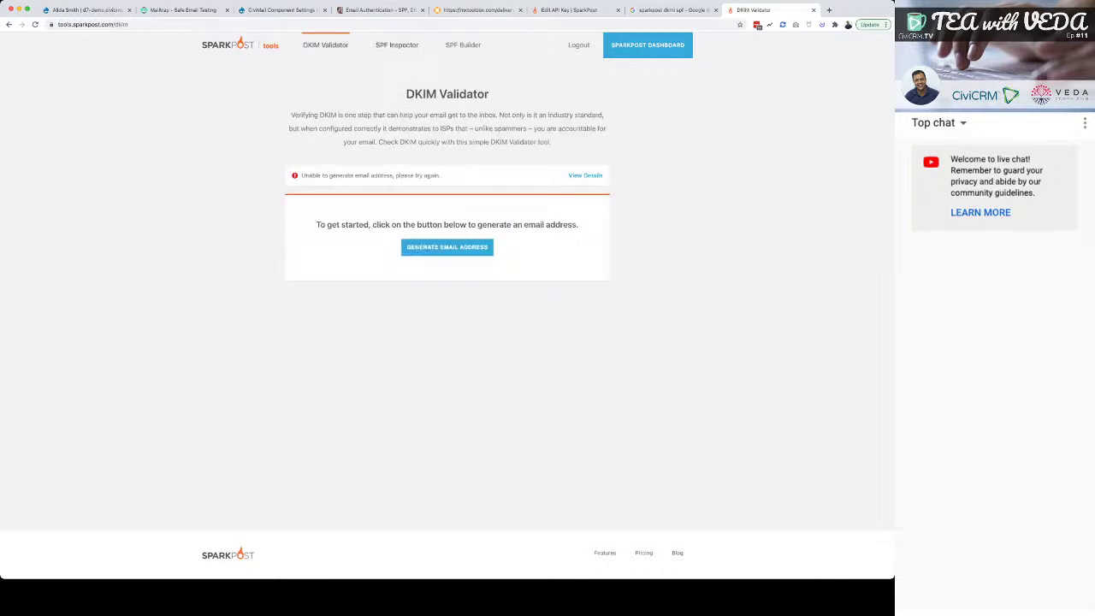
# - Open SparkPost's SPF Builder and examine its domain, MX Records, A Records, IP Network Ranges and Includes sections
pyautogui.hotkey('alt', 'Right')
pyautogui.click(462, 44)
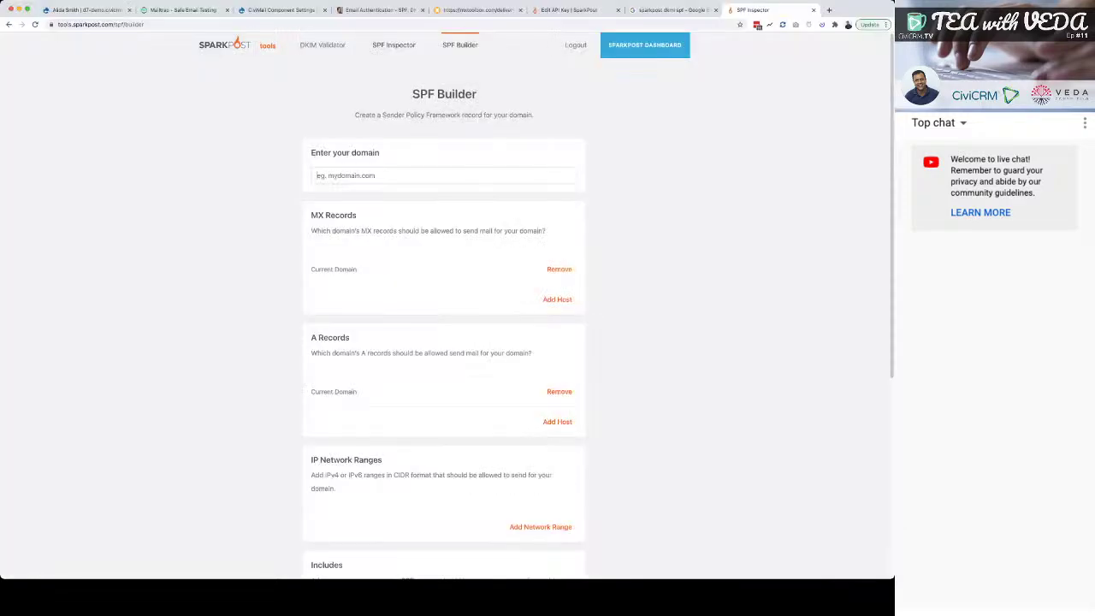
pyautogui.click(317, 176)
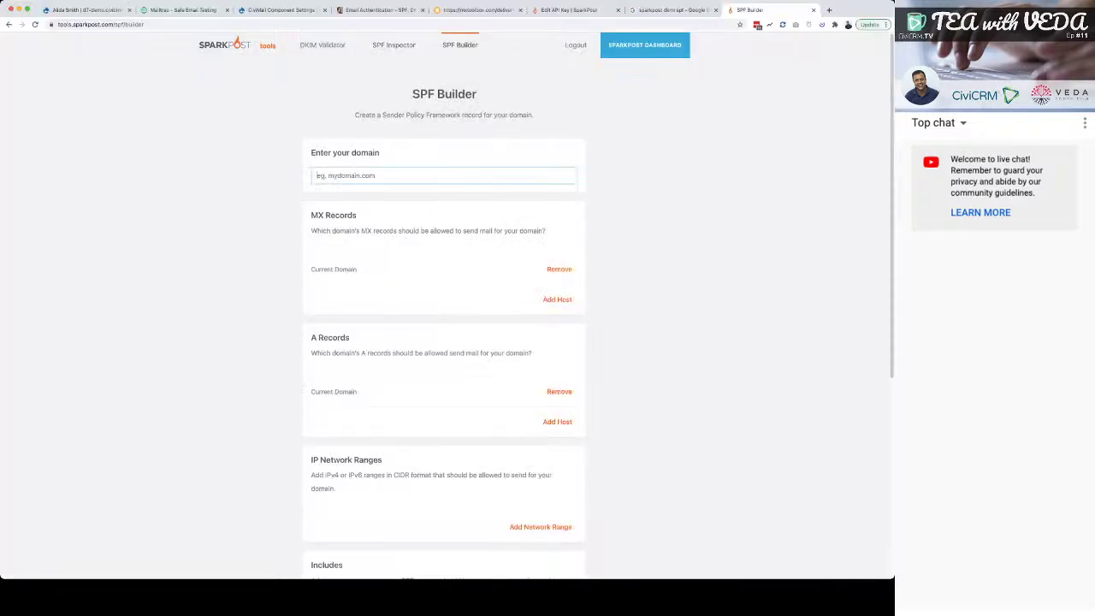
pyautogui.scroll(-2, 444, 342)
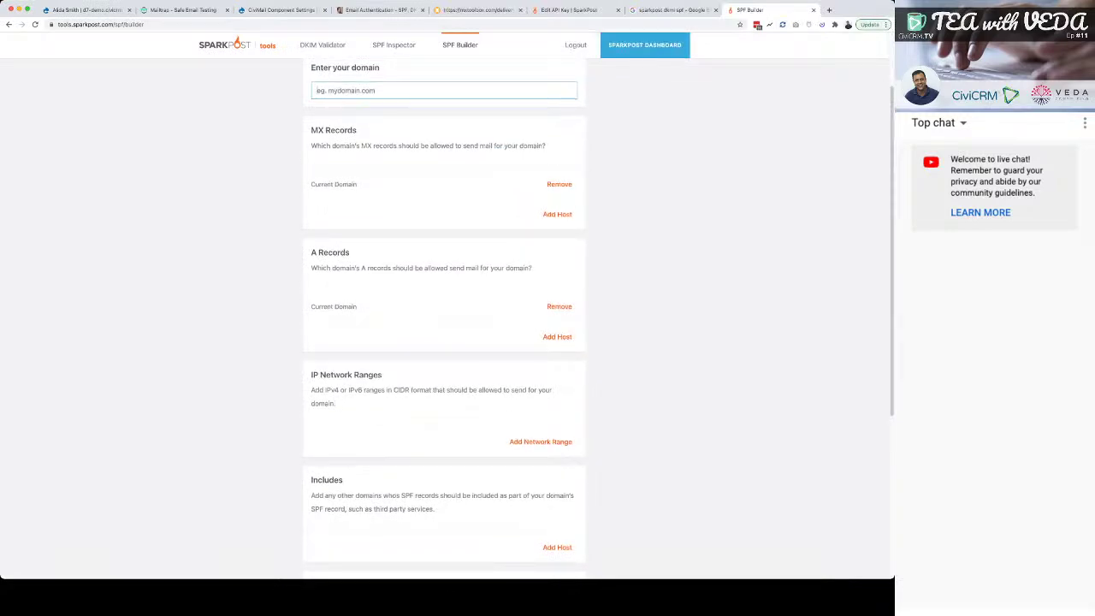
pyautogui.scroll(2, 444, 316)
pyautogui.scroll(-1, 444, 316)
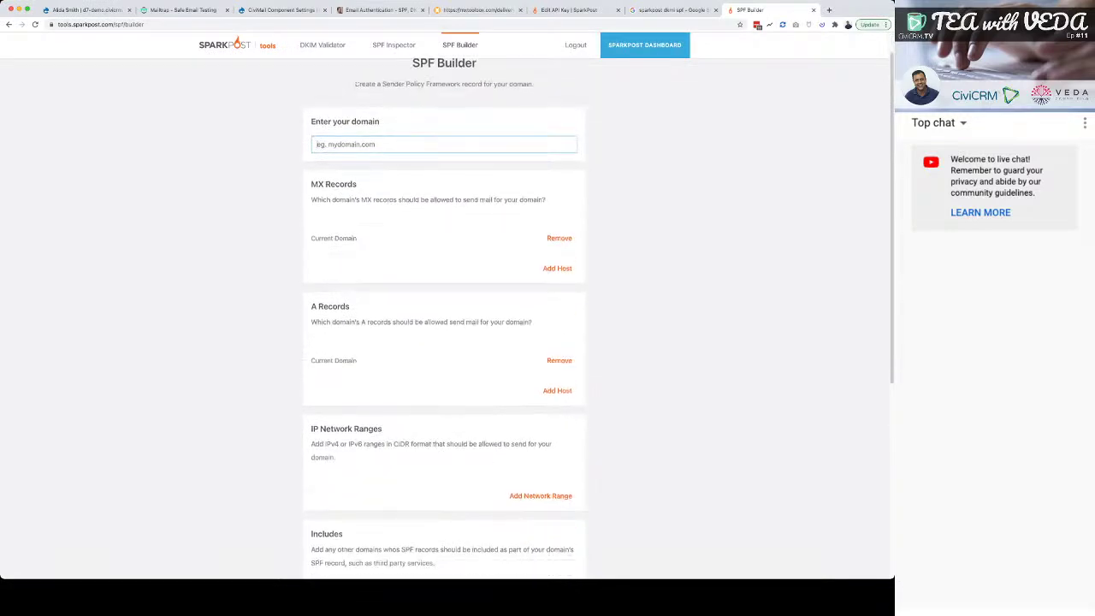
pyautogui.scroll(1, 444, 316)
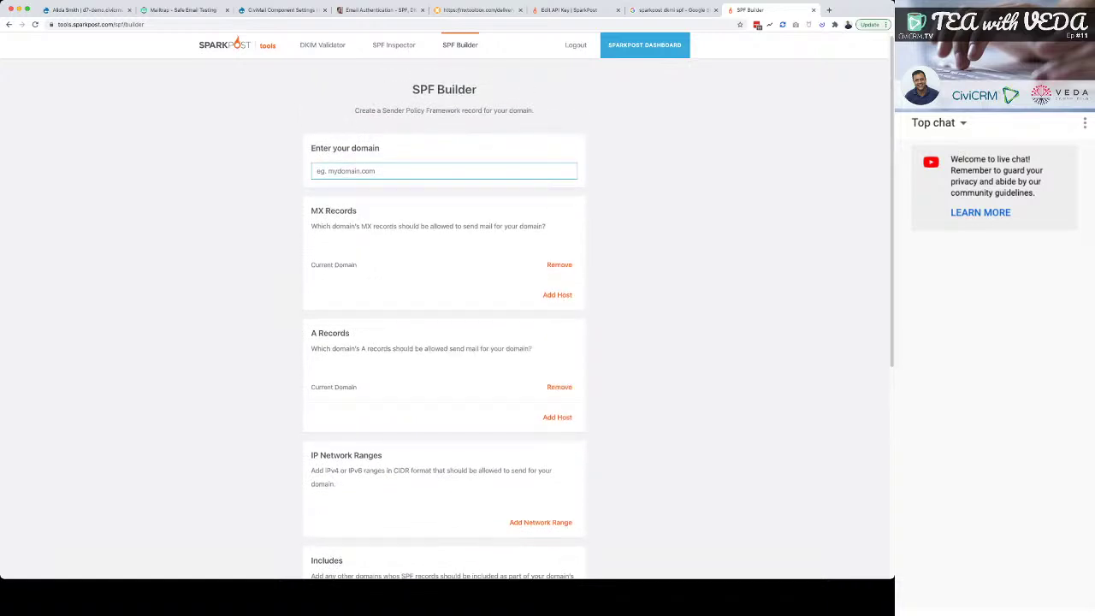
pyautogui.scroll(1, 443, 316)
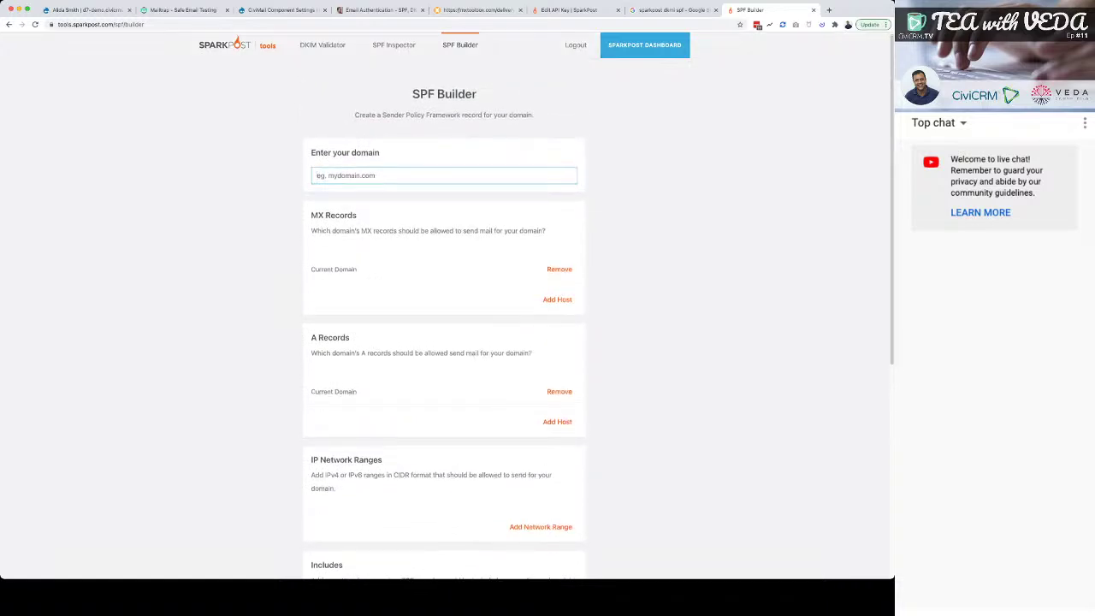
pyautogui.press('Tab')
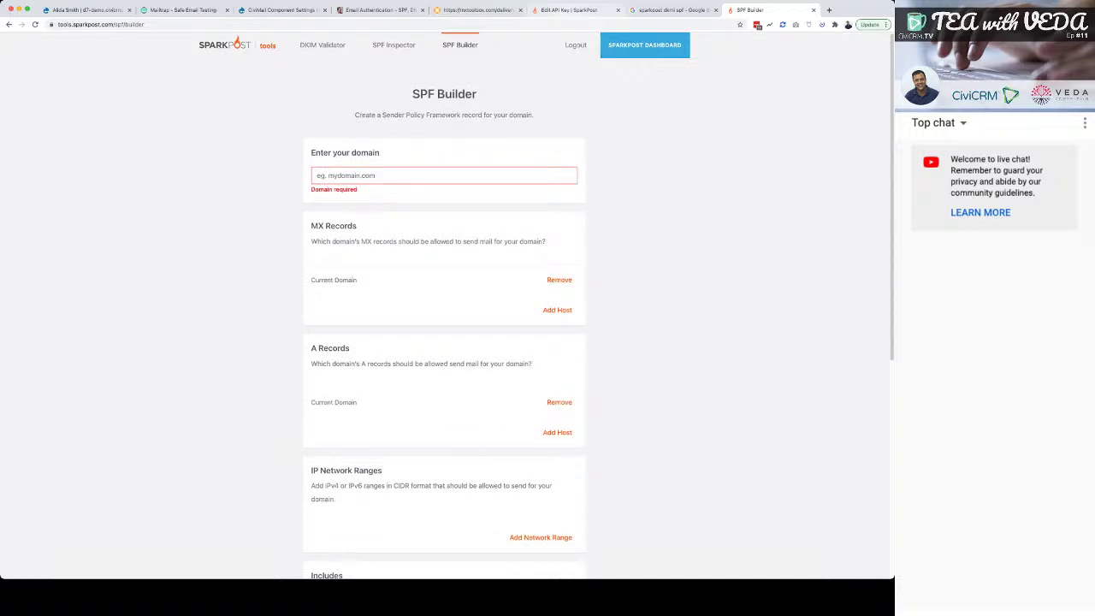
# - View SparkPost's Add a Domain form and its domain types, check the Veda.cc Wiki API key page, and close the Add a Domain page
pyautogui.click(569, 9)
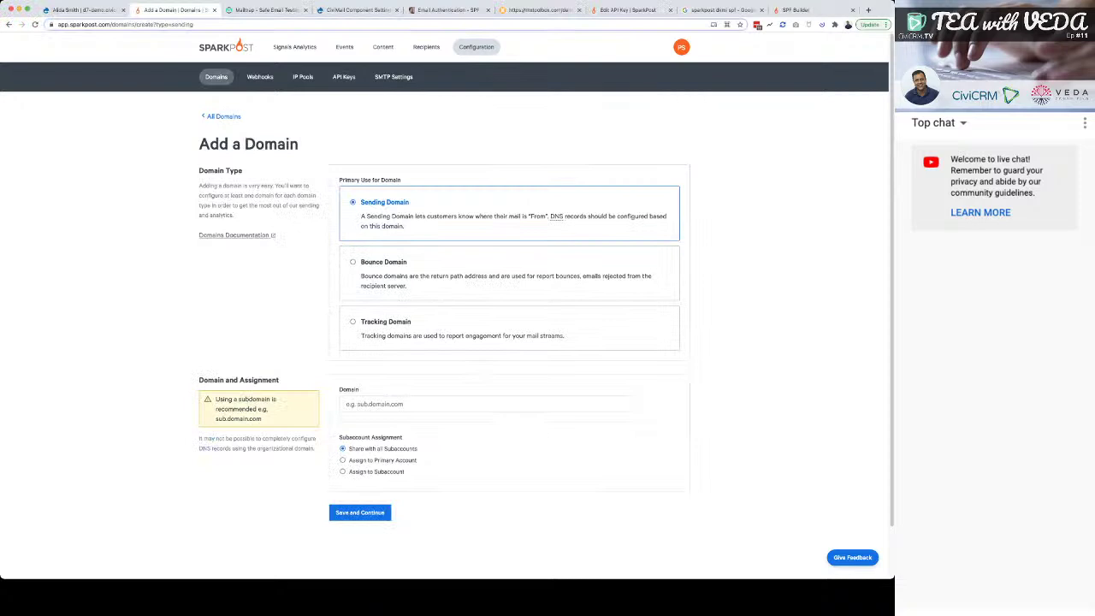
pyautogui.scroll(-1, 448, 290)
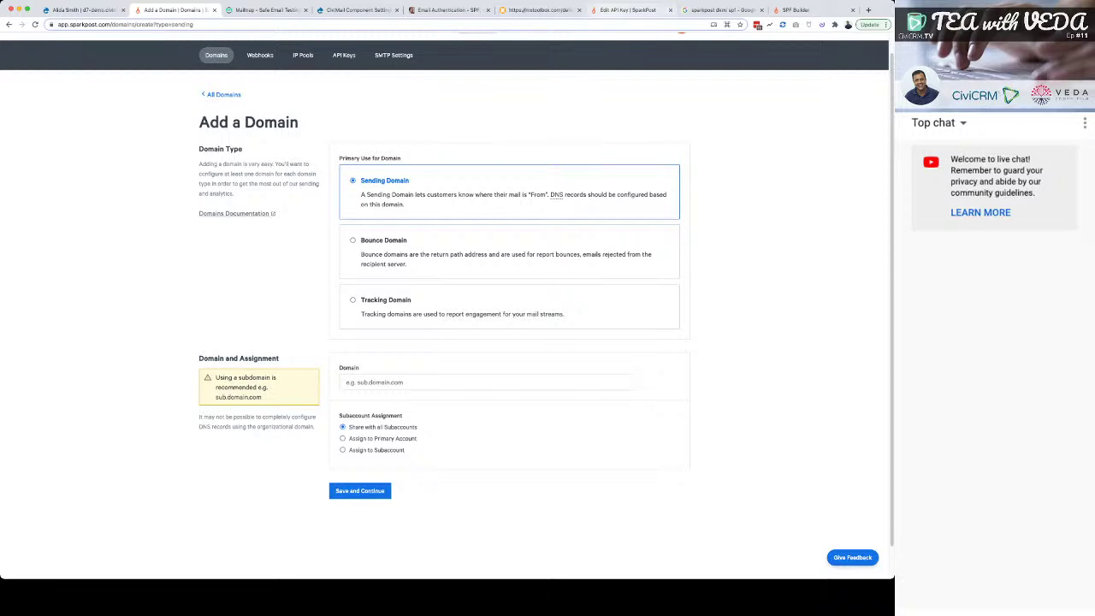
pyautogui.click(629, 10)
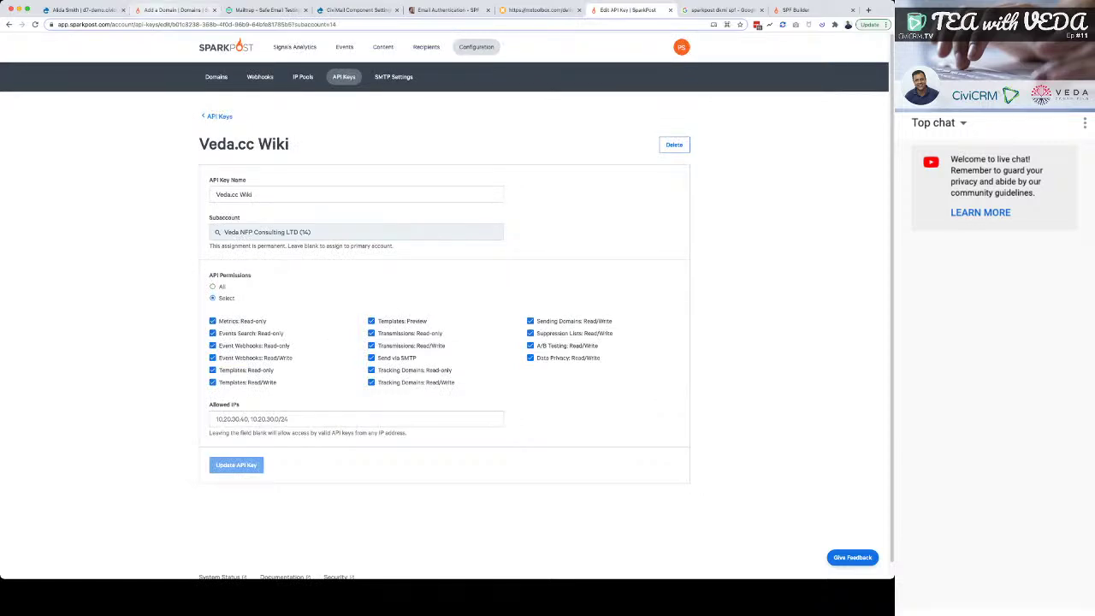
pyautogui.click(171, 9)
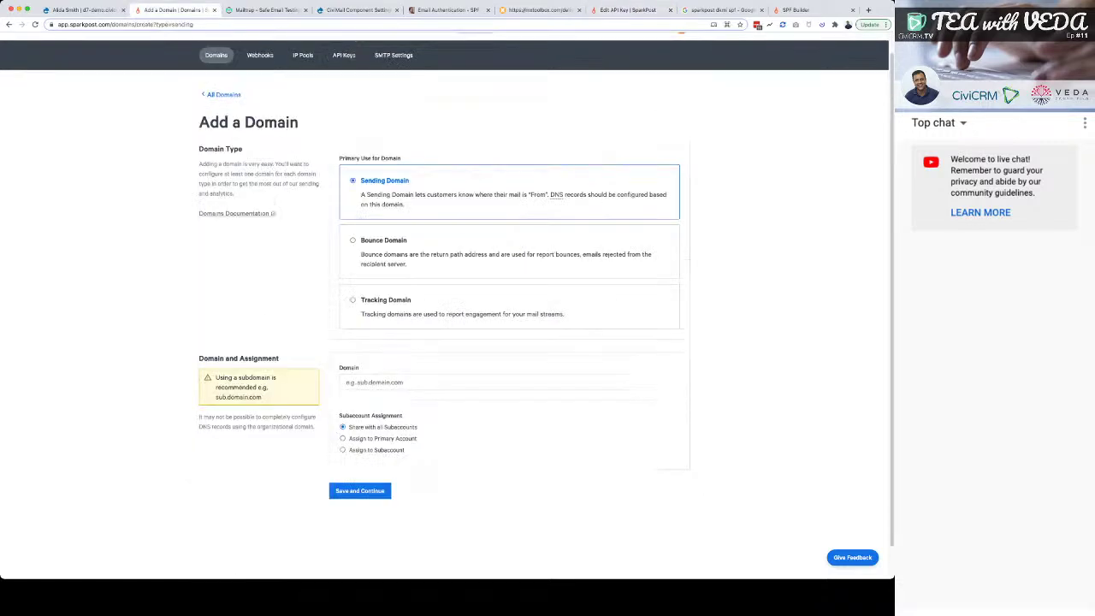
pyautogui.press('super+w')
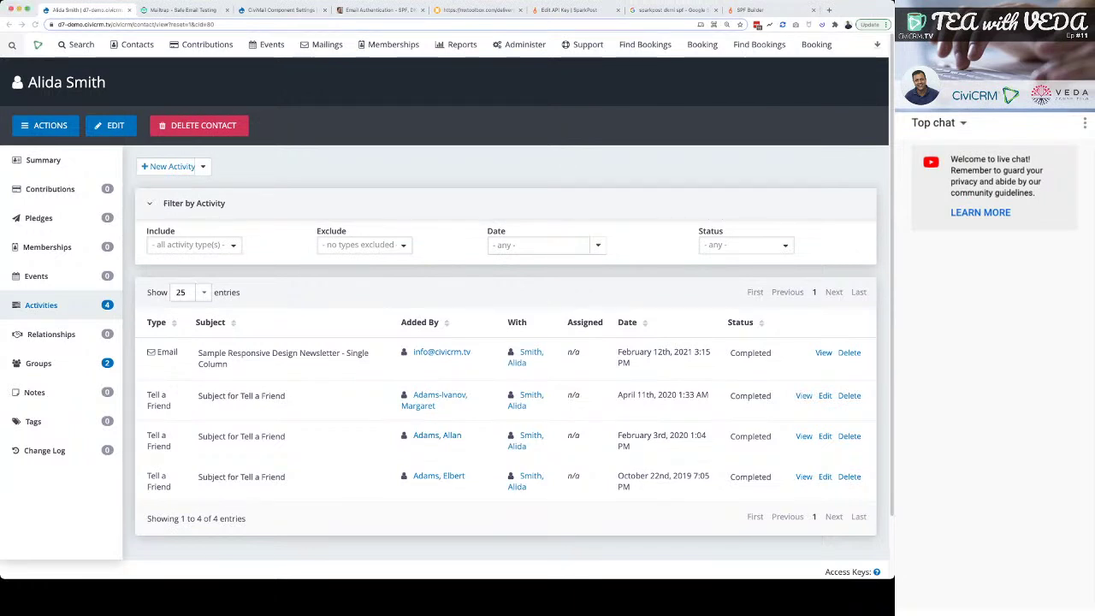
# - Bring up SparkPost's Domain Details for veda.cc and examine its DKIM sending record, bounce CNAME record and link tracking settings
pyautogui.press('super+shift+t')
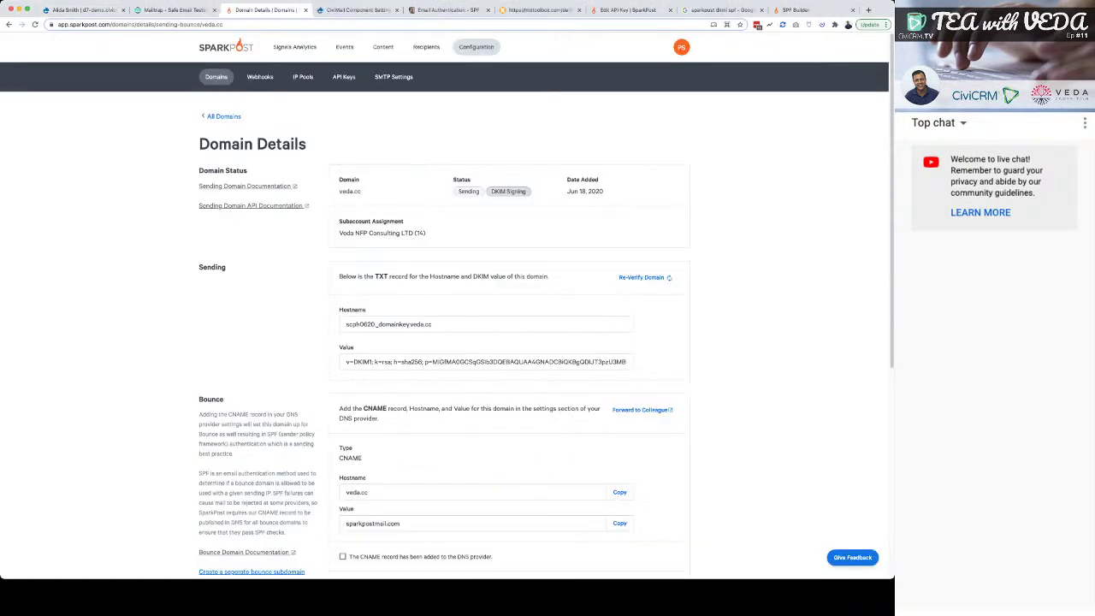
pyautogui.scroll(-1, 448, 305)
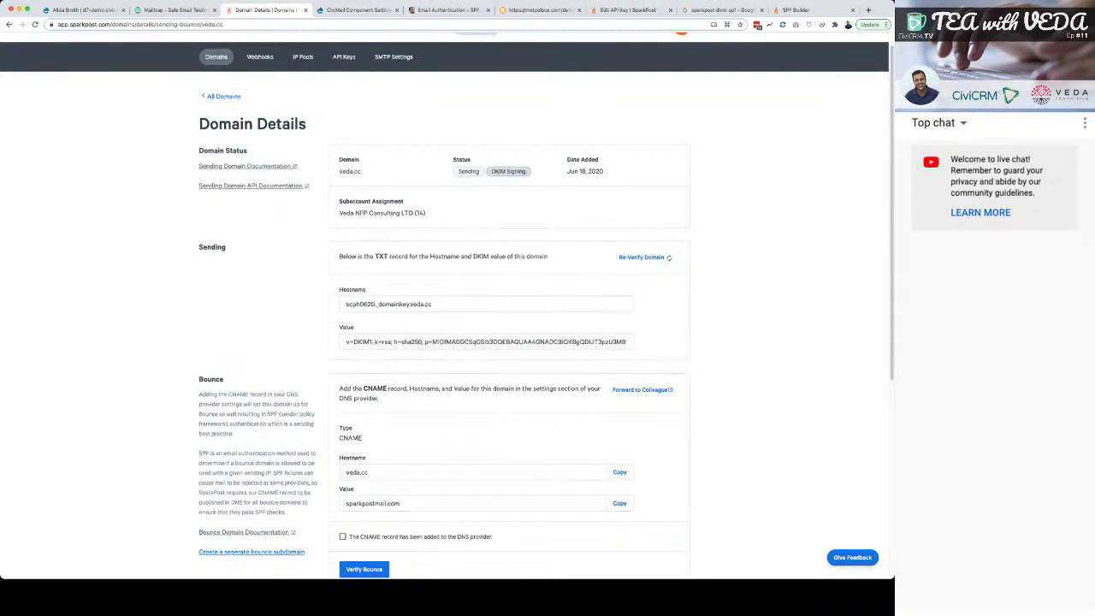
pyautogui.scroll(-1, 445, 307)
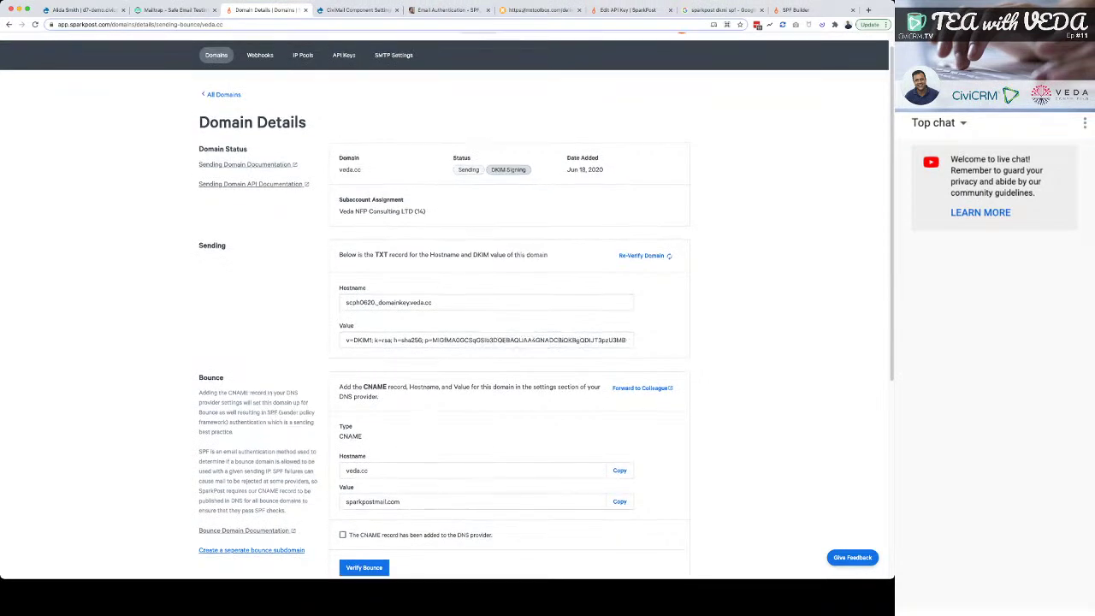
pyautogui.scroll(-1, 445, 308)
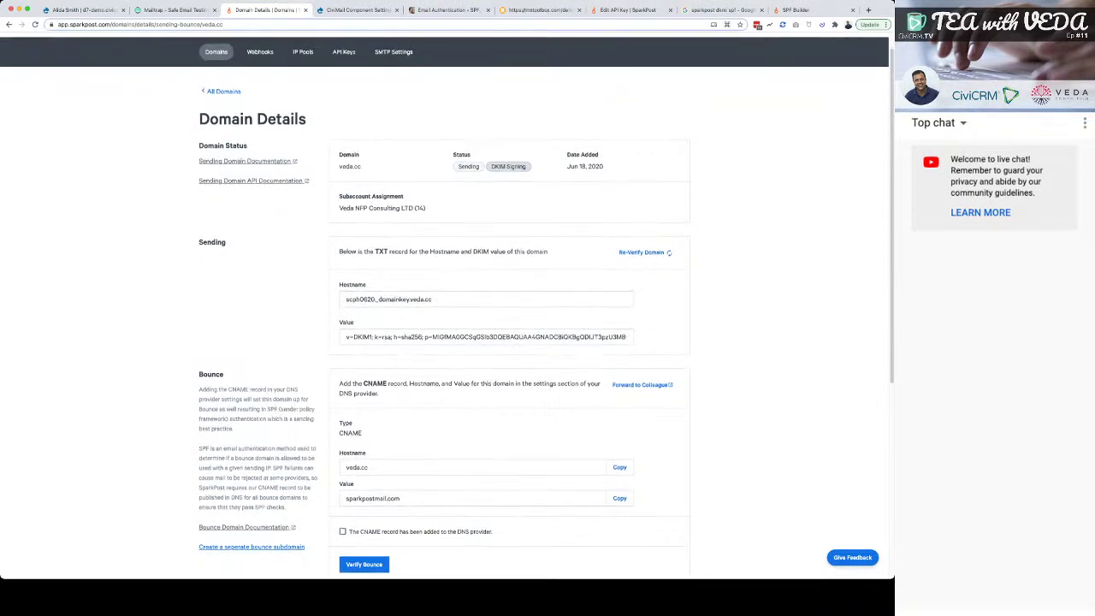
pyautogui.scroll(-1, 447, 305)
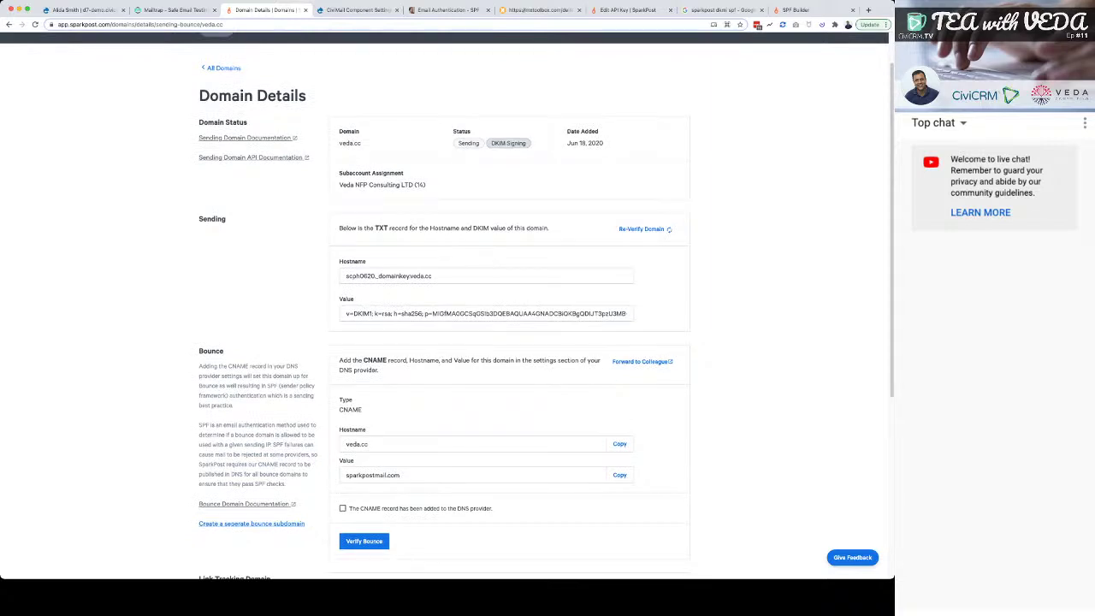
pyautogui.scroll(-3, 444, 308)
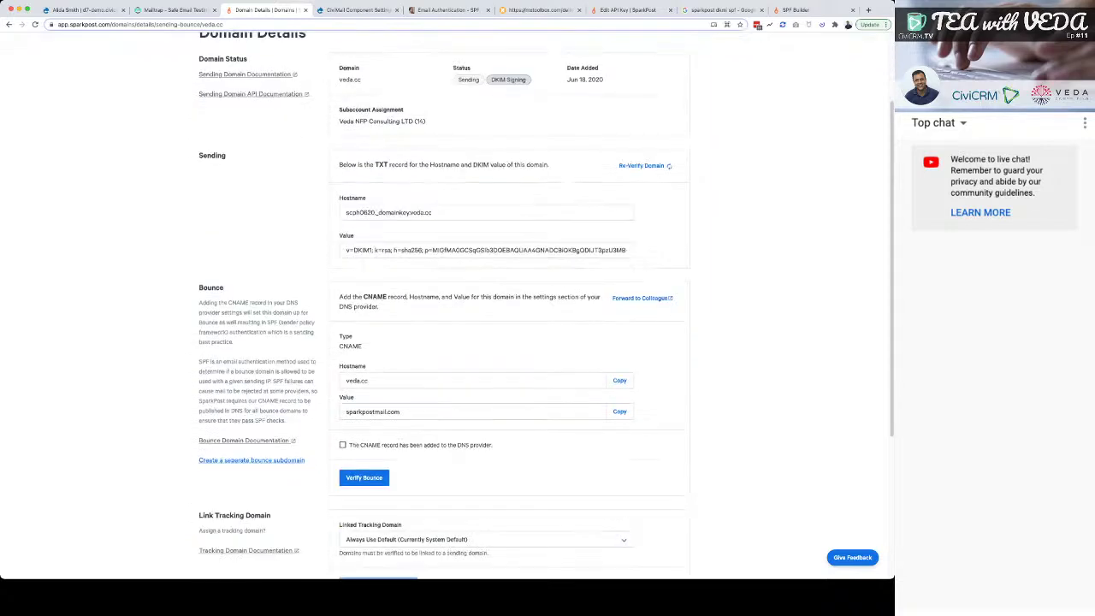
pyautogui.scroll(-5, 667, 155)
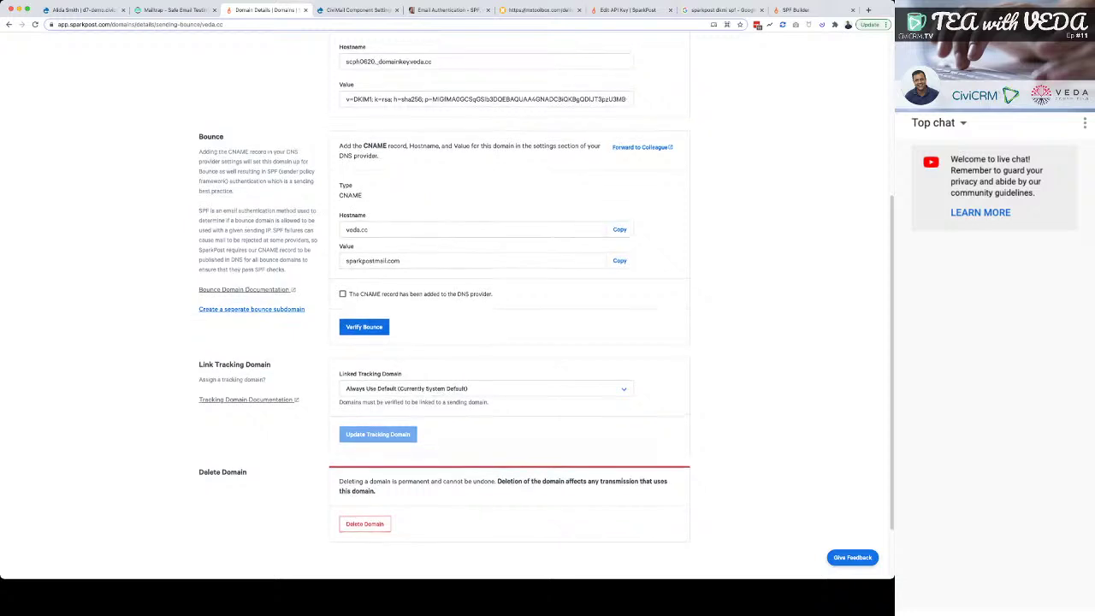
pyautogui.scroll(-2, 546, 288)
pyautogui.scroll(-2, 547, 304)
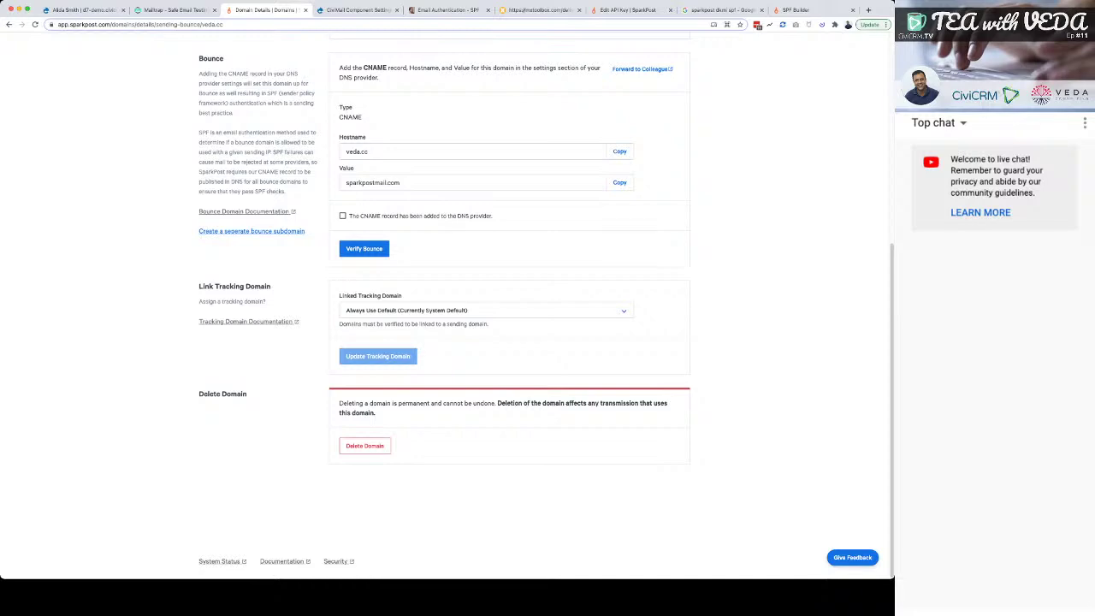
pyautogui.scroll(1, 546, 306)
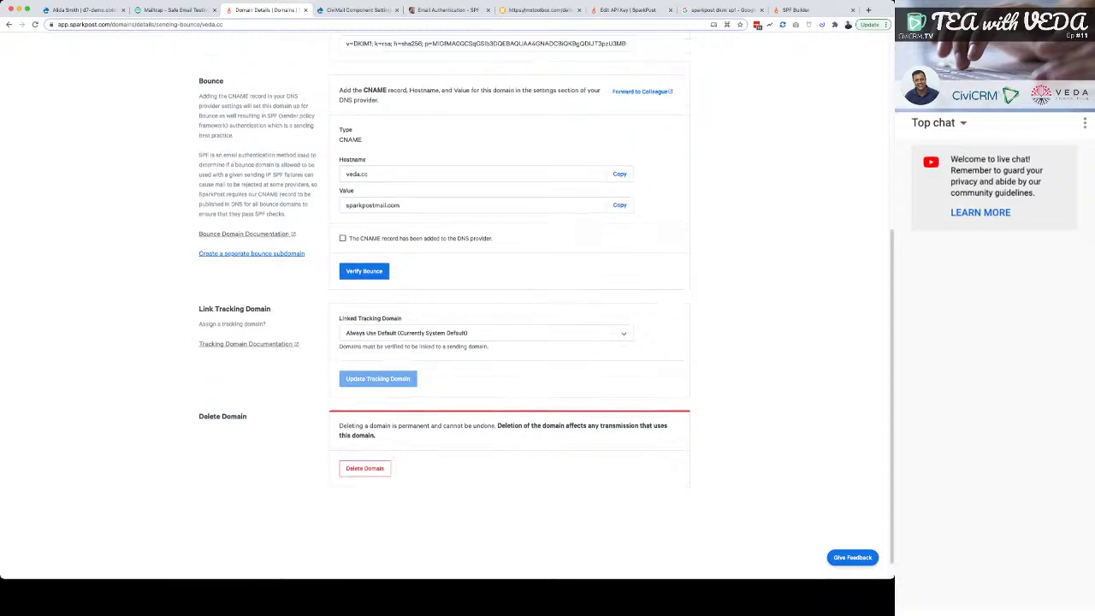
pyautogui.scroll(3, 513, 299)
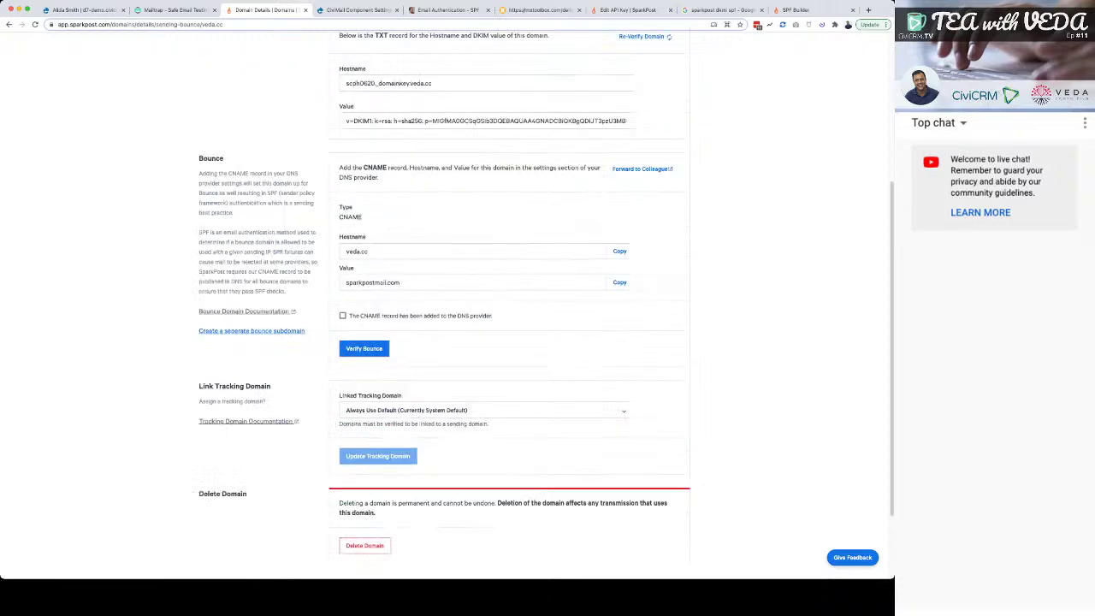
pyautogui.scroll(10, 514, 299)
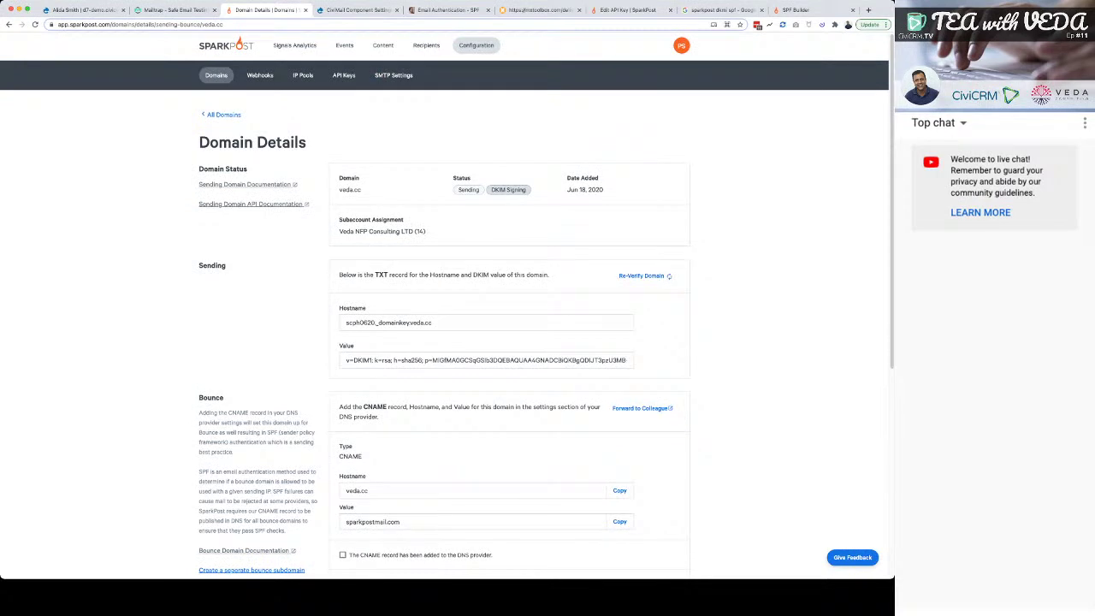
pyautogui.scroll(-3, 445, 342)
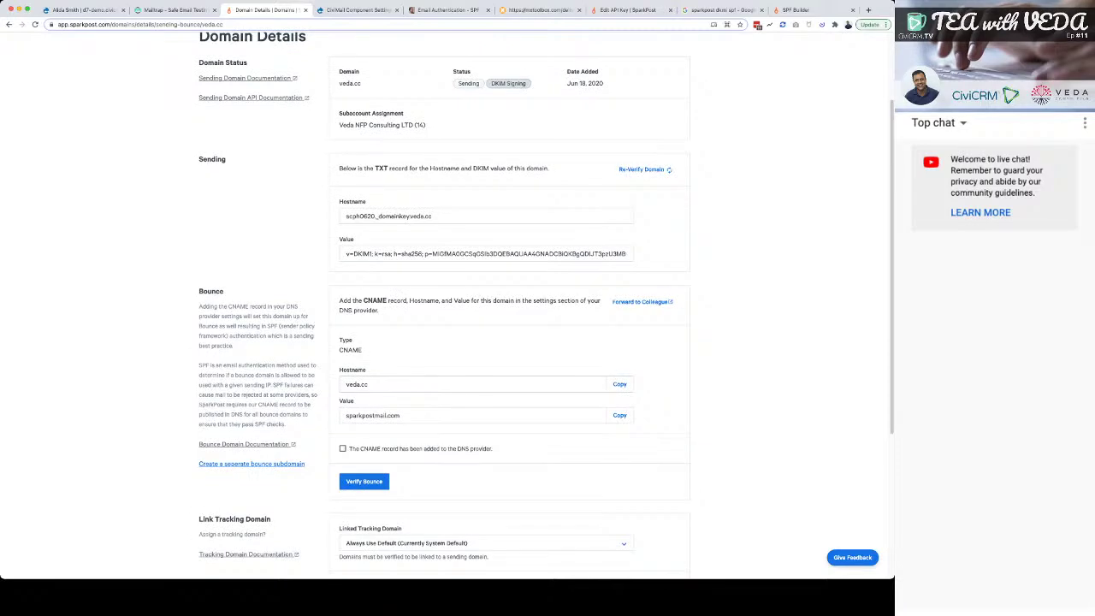
pyautogui.scroll(-1, 442, 305)
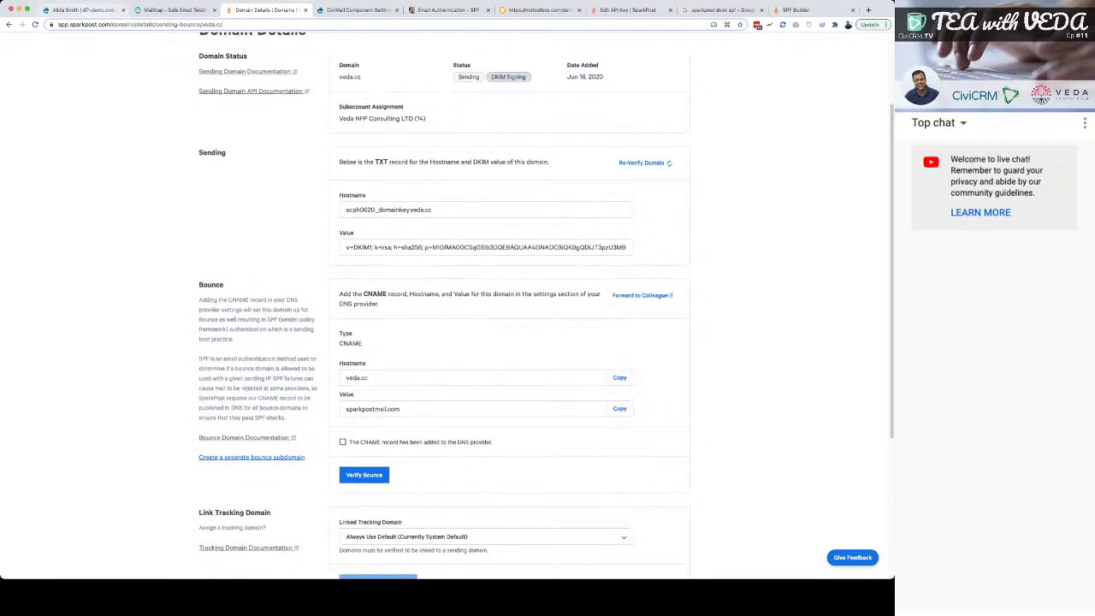
# - Switch to the CiviCRM demo site and open the CiviCRM Extensions page
pyautogui.hotkey('ctrl', '1')
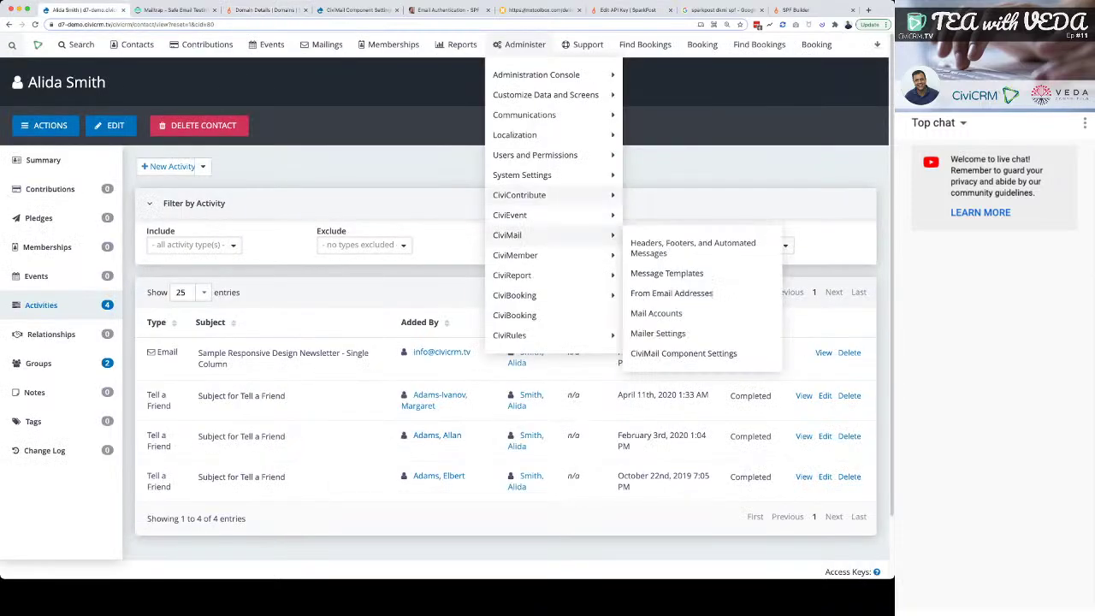
pyautogui.moveTo(513, 234)
pyautogui.moveTo(535, 155)
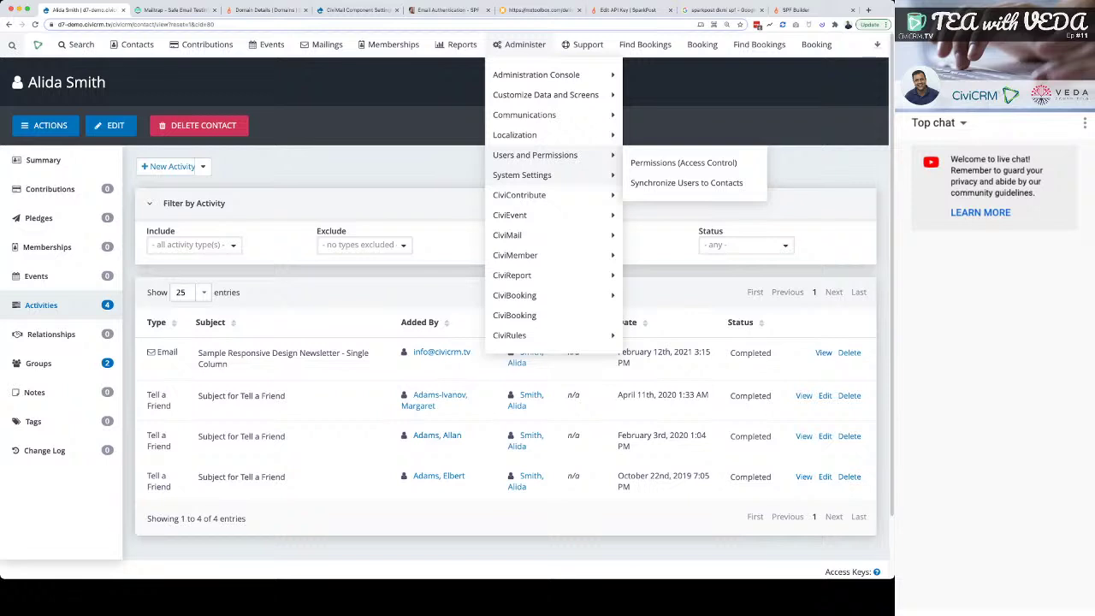
pyautogui.moveTo(546, 95)
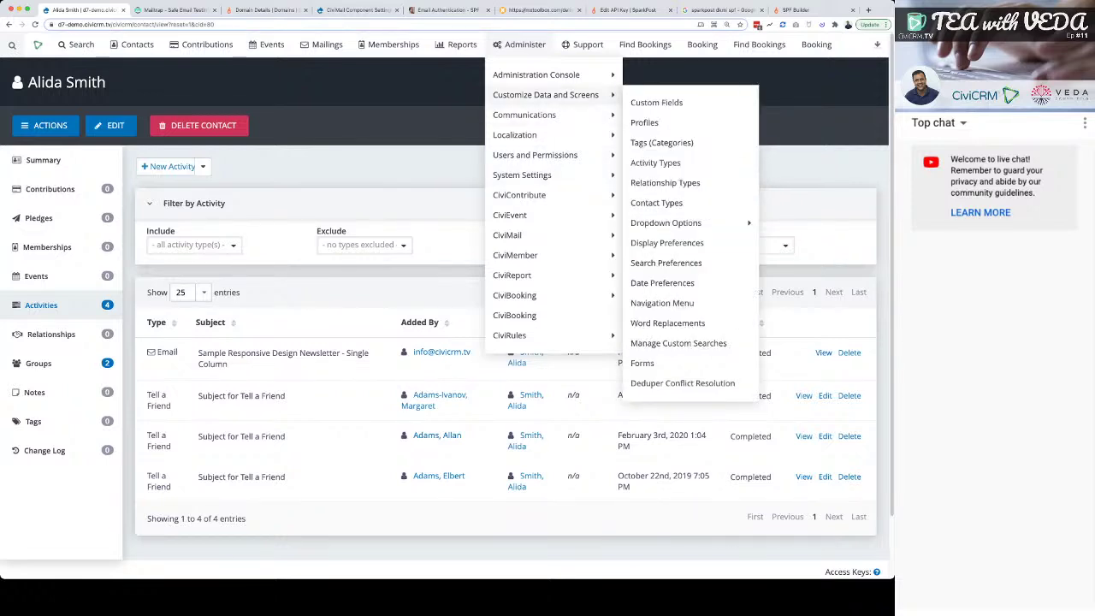
pyautogui.moveTo(522, 174)
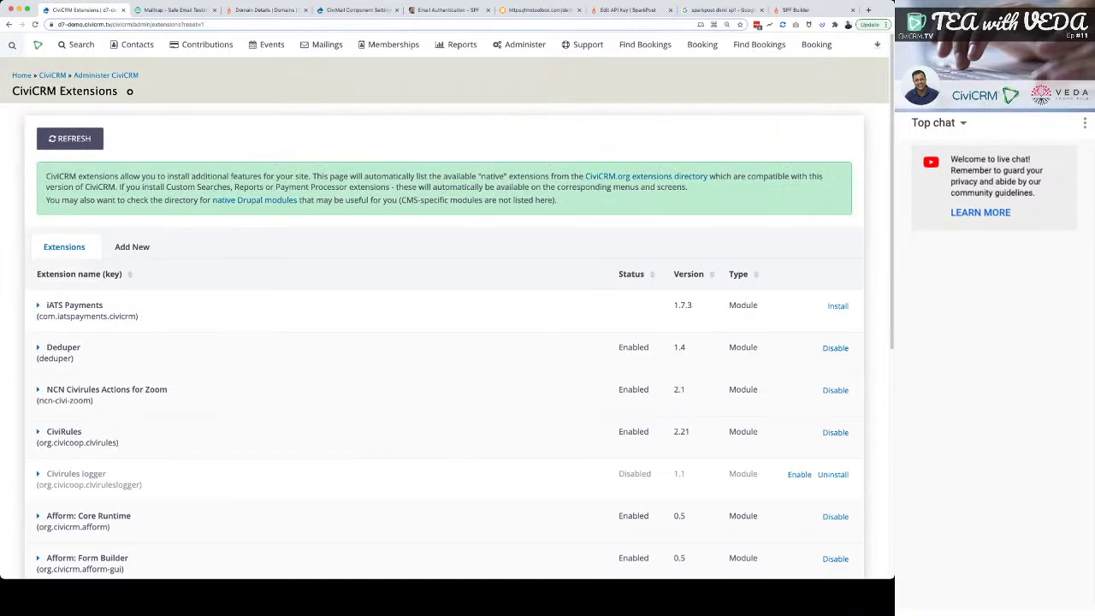
# - Find the SparkPost integration among the extensions available to add, and download and install it
pyautogui.click(132, 246)
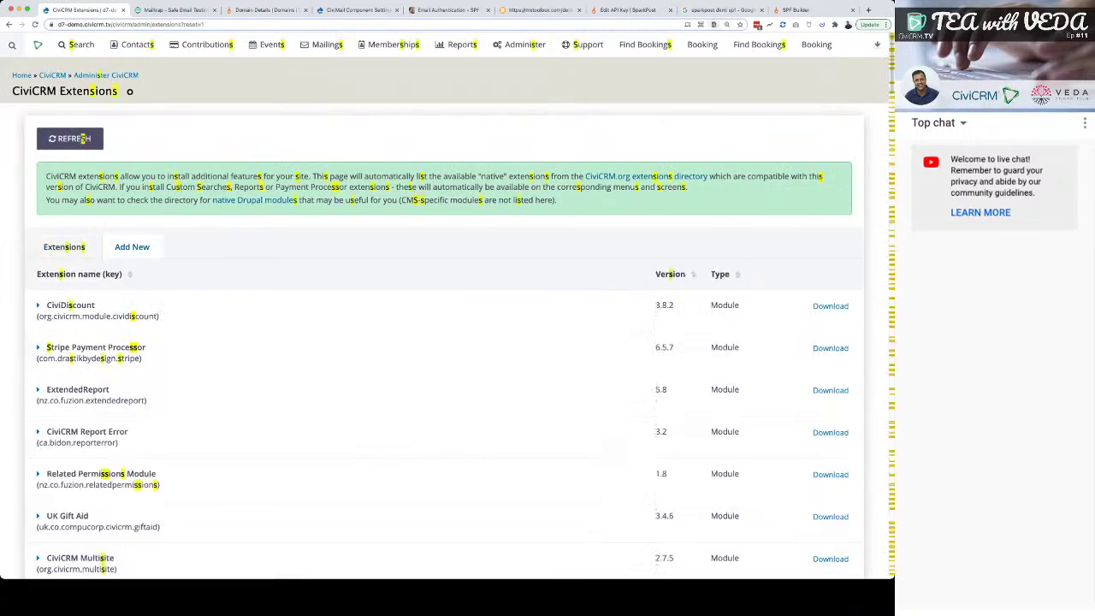
pyautogui.press('Return')
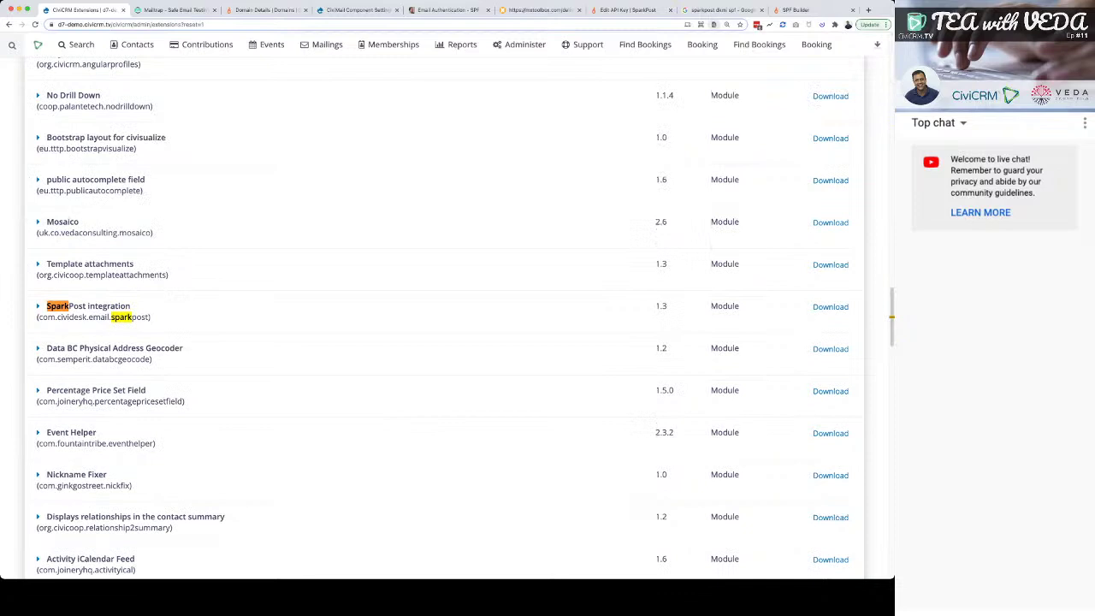
pyautogui.click(830, 306)
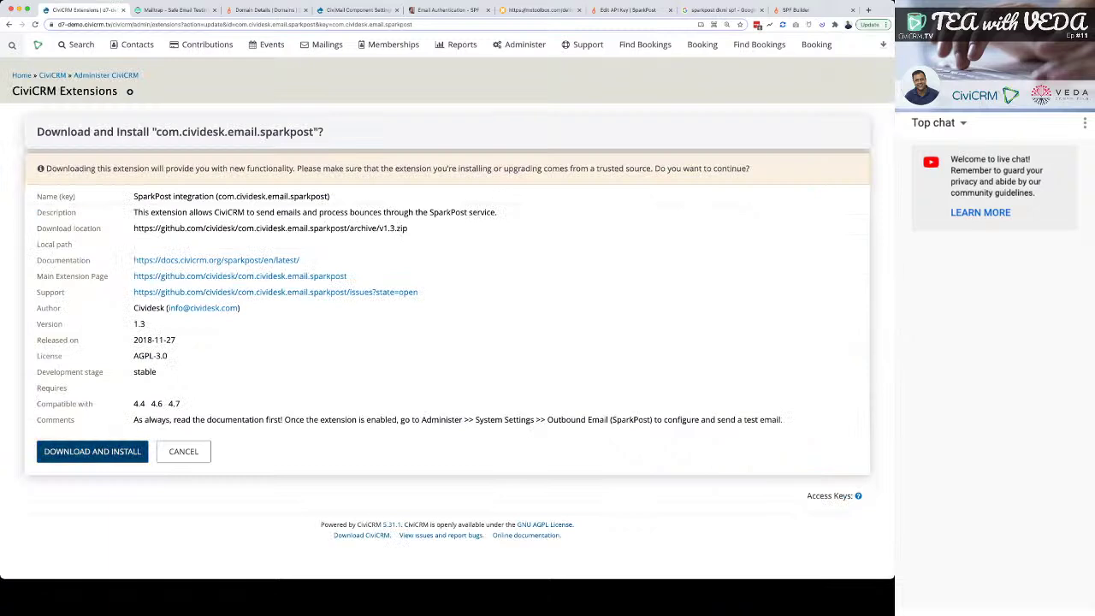
pyautogui.click(92, 450)
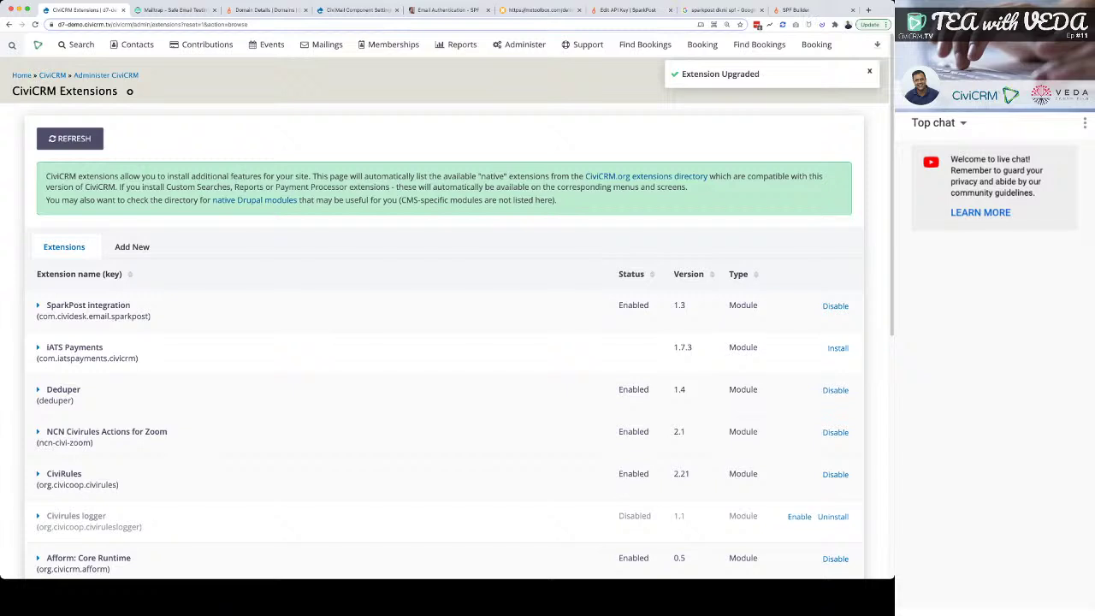
pyautogui.moveTo(389, 45)
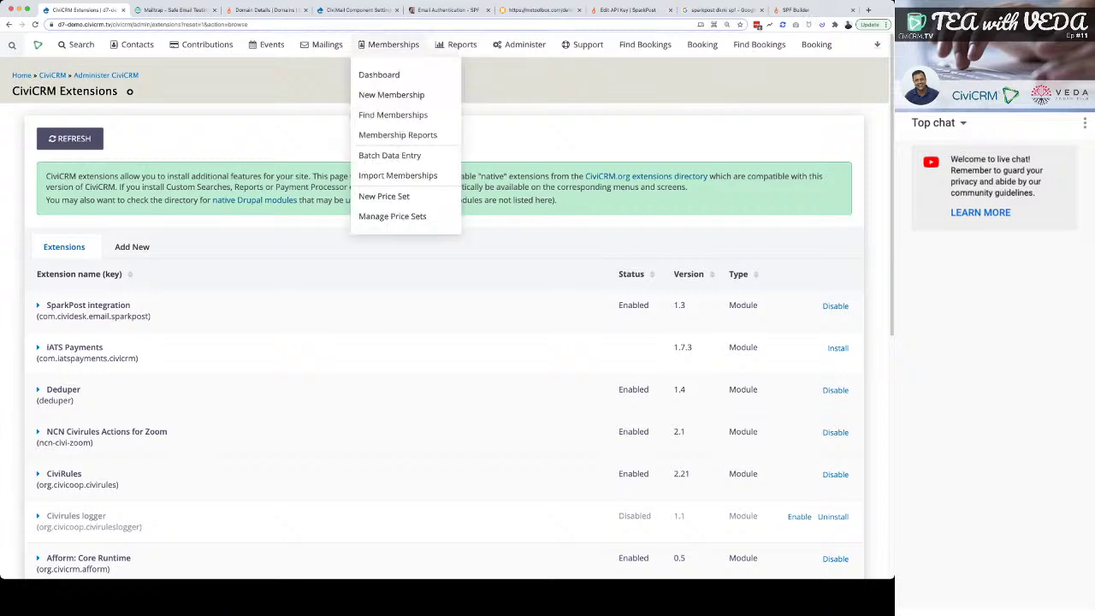
pyautogui.moveTo(327, 45)
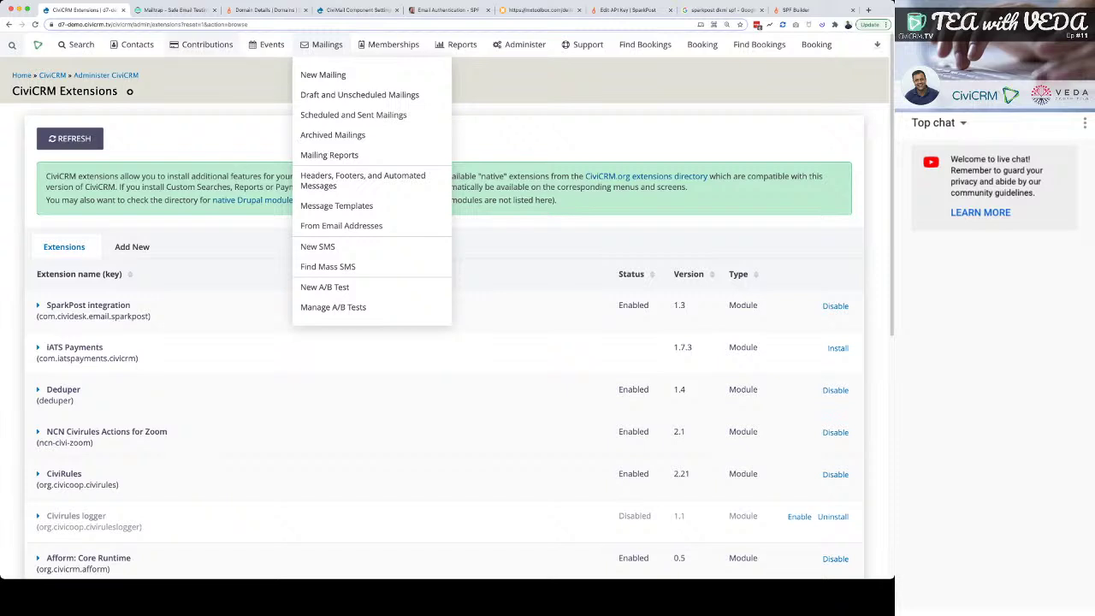
# - Open CiviCRM's Outbound Email (SparkPost) settings, reload the page, and bring the SparkPost Configuration form into view
pyautogui.moveTo(525, 45)
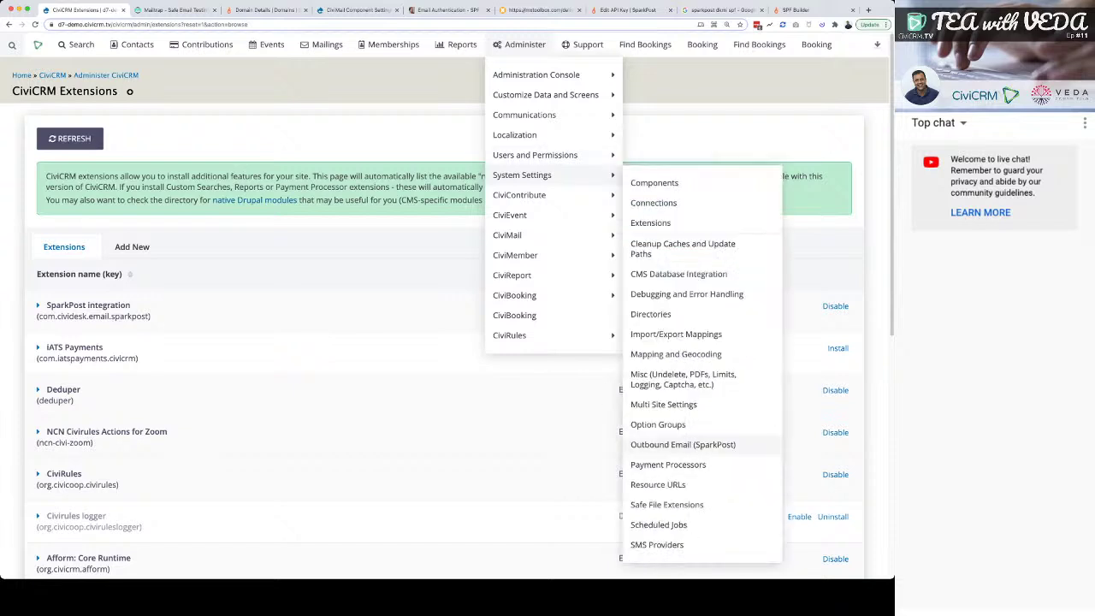
pyautogui.click(683, 444)
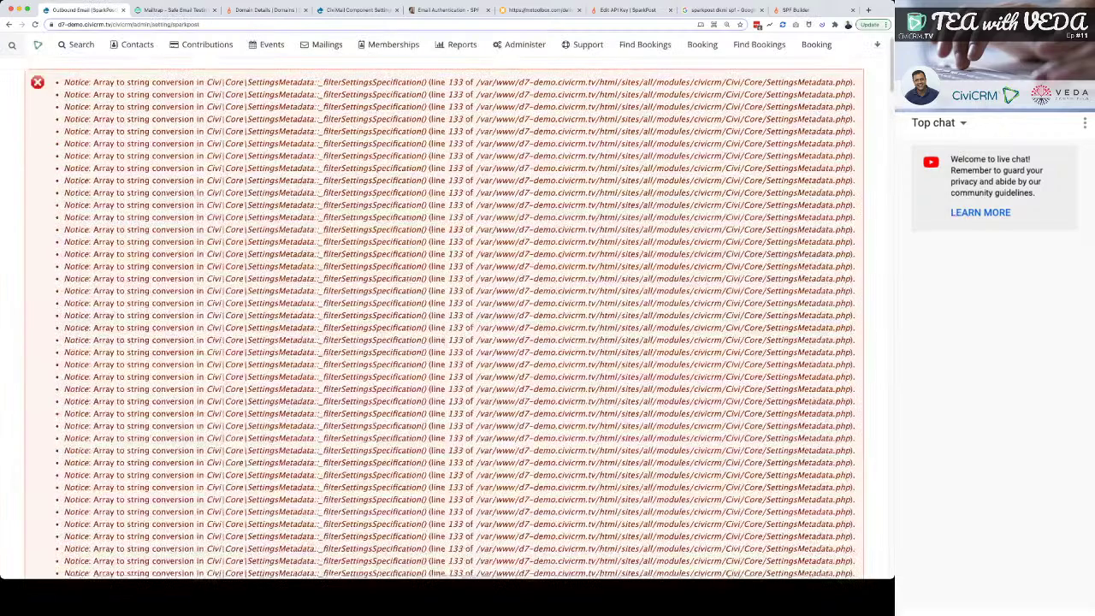
pyautogui.scroll(-15, 445, 325)
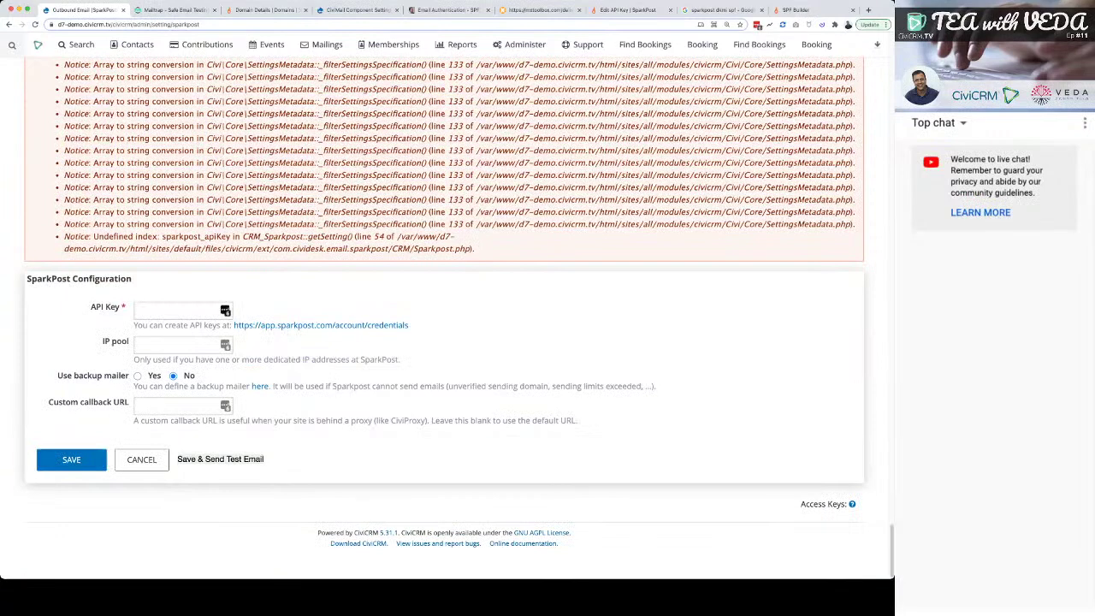
pyautogui.click(175, 310)
pyautogui.moveTo(192, 175); pyautogui.dragTo(475, 249)
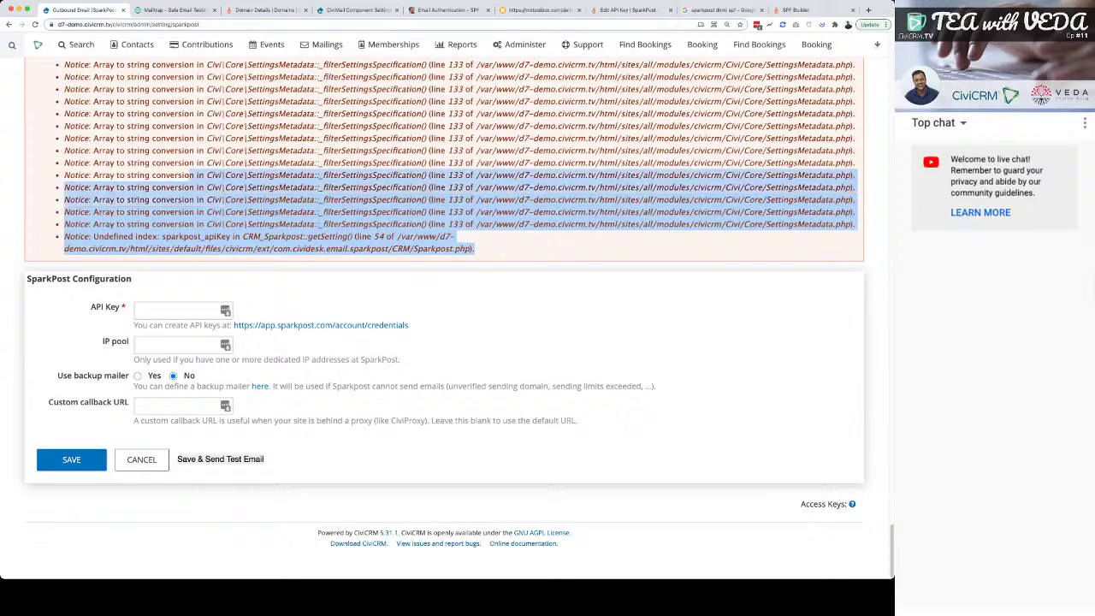
pyautogui.press('super+r')
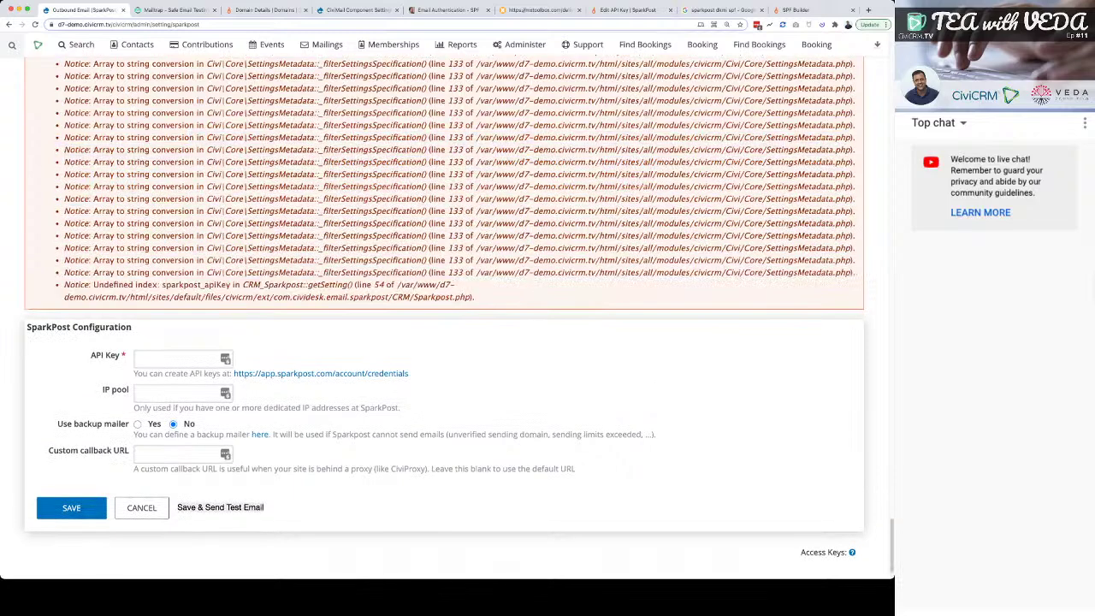
pyautogui.scroll(-1, 457, 308)
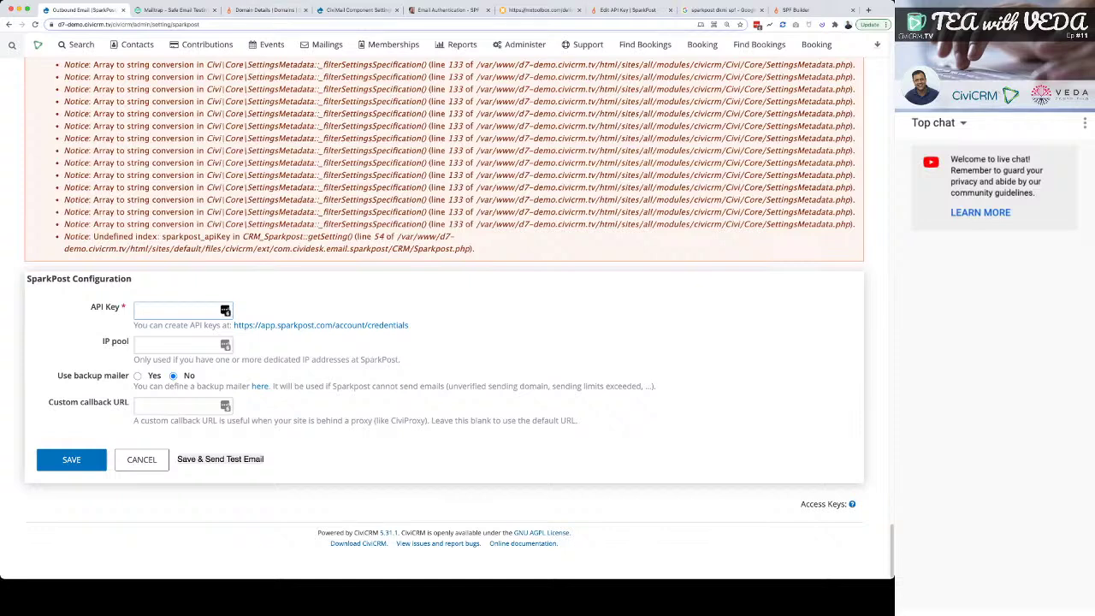
# - Check SparkPost's Veda.cc Wiki API key page, and examine the API Key, IP pool and Custom callback URL fields in CiviCRM's SparkPost configuration
pyautogui.click(142, 310)
pyautogui.press('super+7')
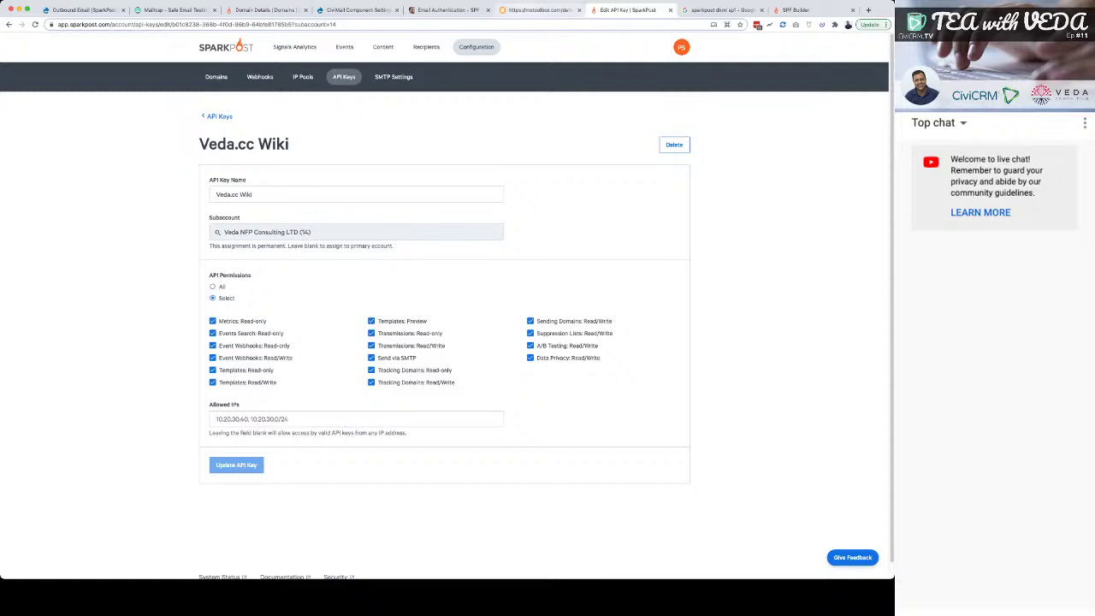
pyautogui.press('super+4')
pyautogui.press('super+1')
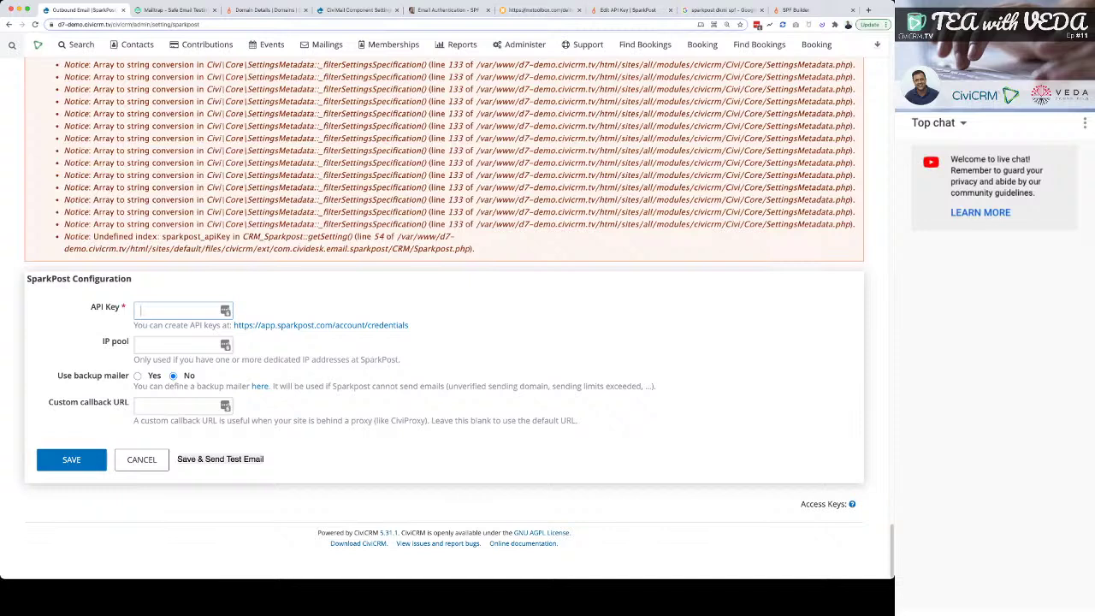
pyautogui.tripleClick(89, 402)
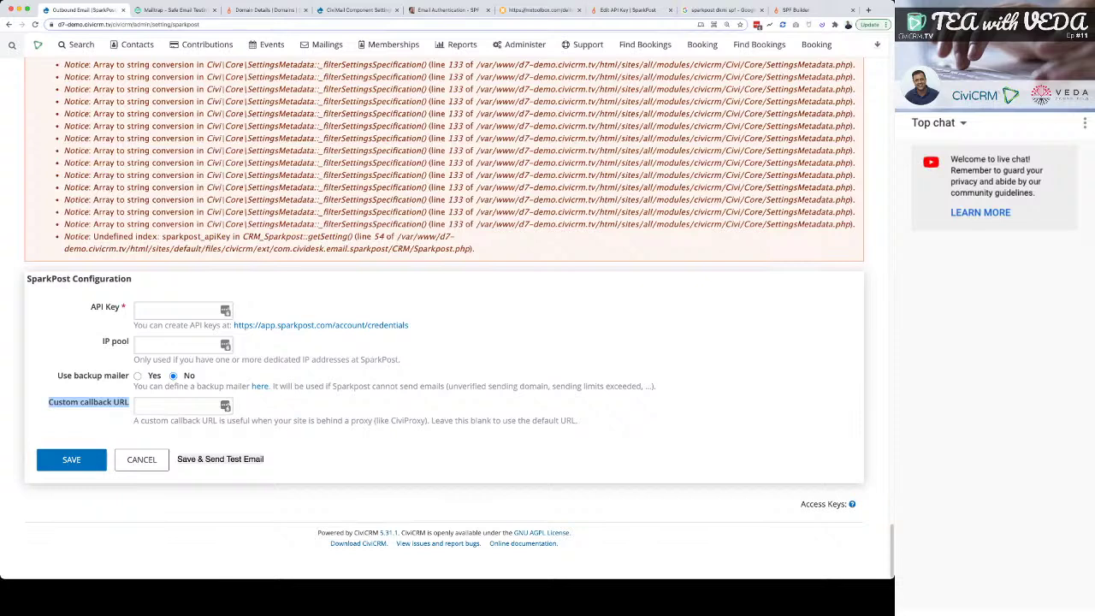
pyautogui.click(225, 345)
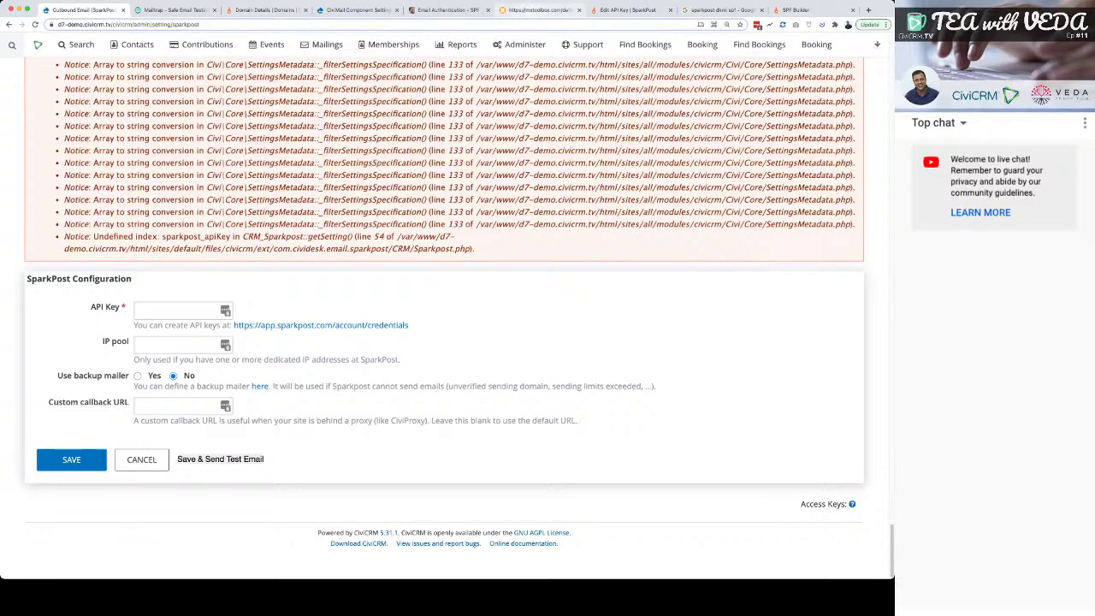
# - Switch to MxToolbox and review vedaconsulting.co.uk's DMARC events and the sender IP addresses under the Unknown provider in DMARC Investigator
pyautogui.click(537, 10)
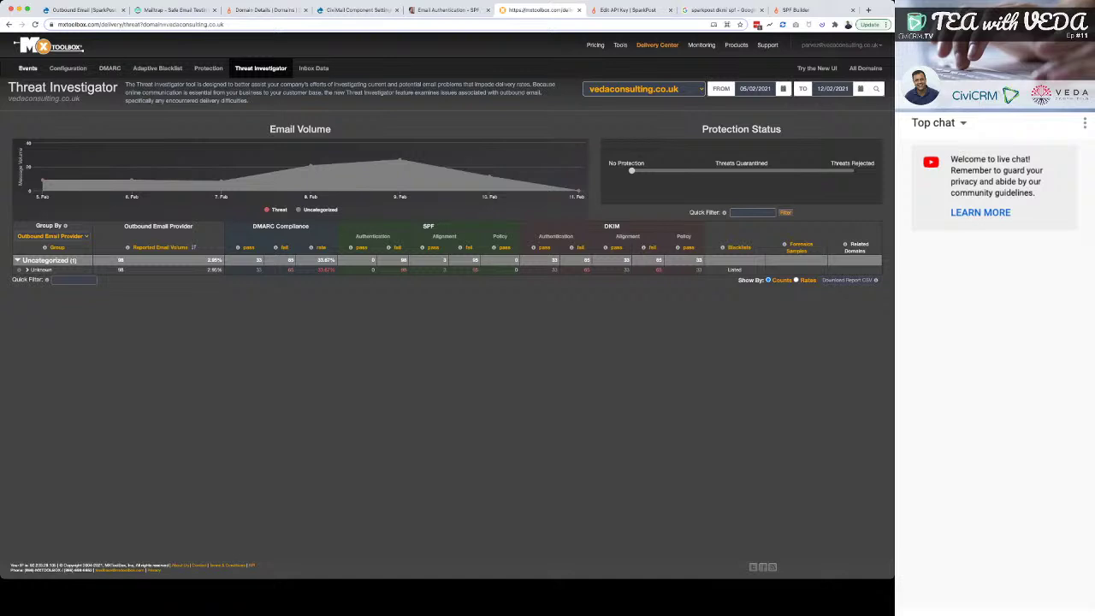
pyautogui.click(27, 67)
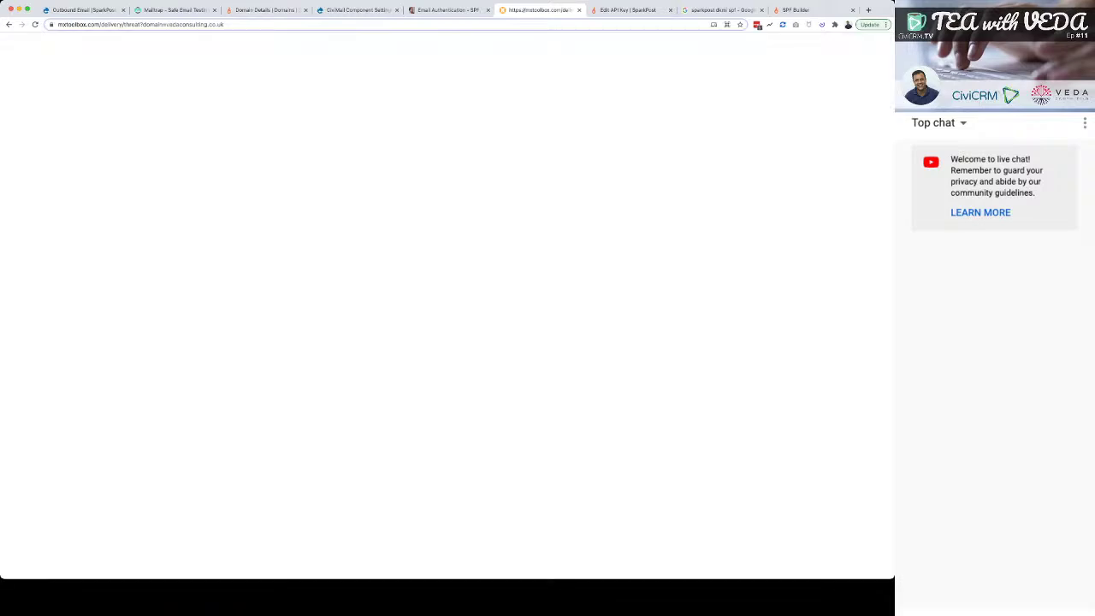
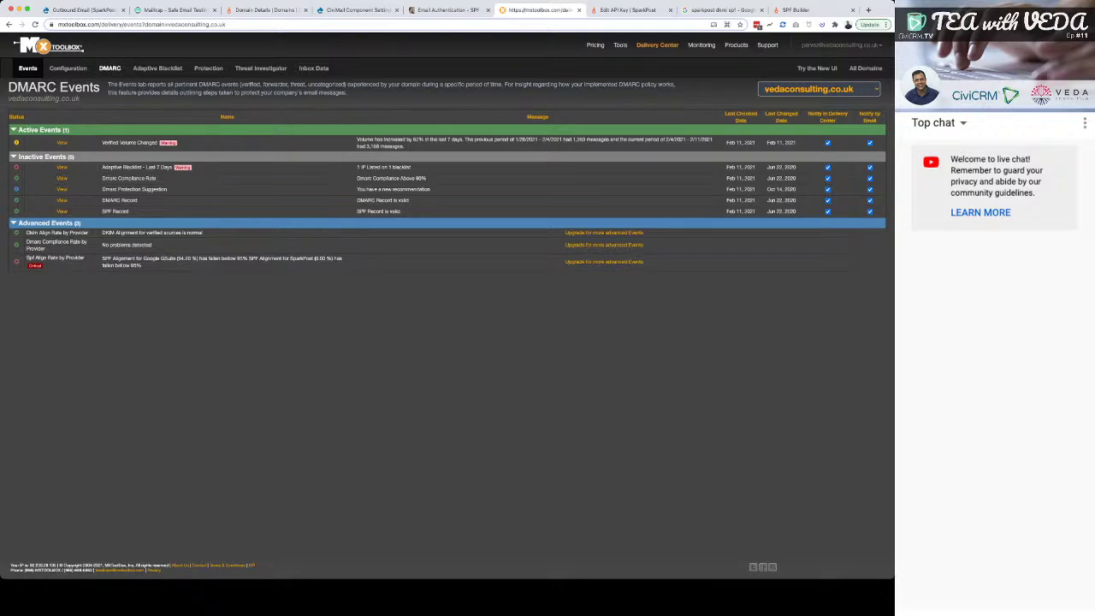
pyautogui.click(110, 67)
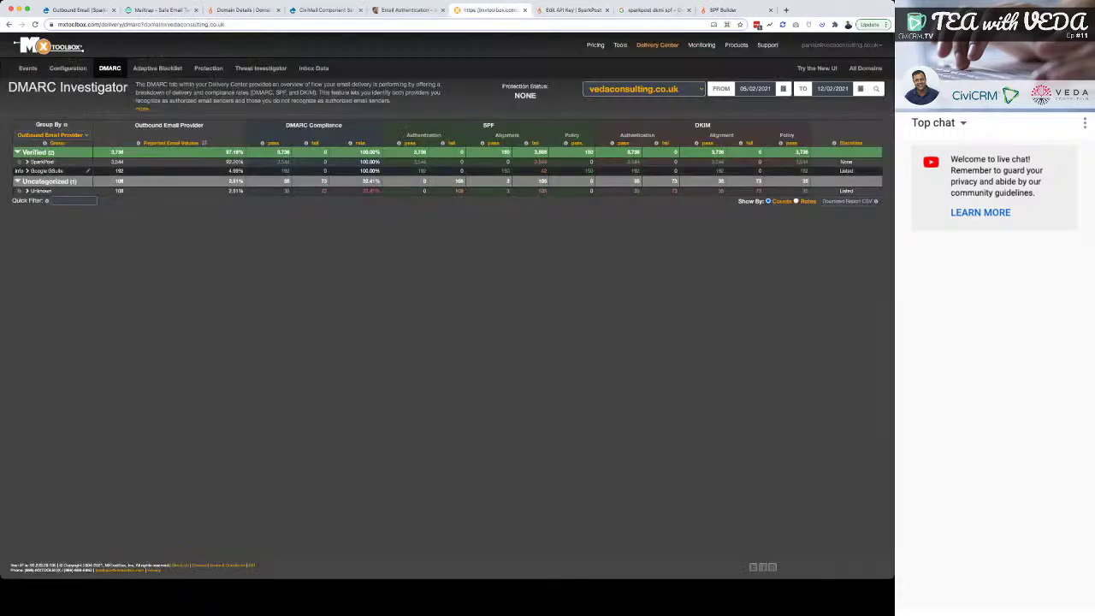
pyautogui.click(26, 190)
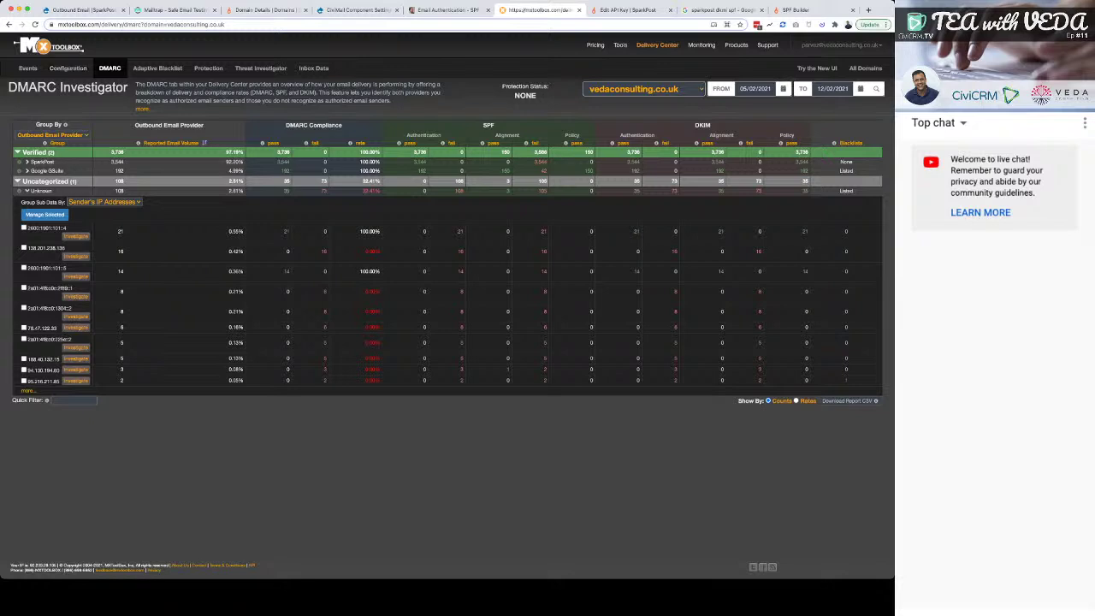
# - Switch to SparkPost's SPF Builder tool
pyautogui.press('super+9')
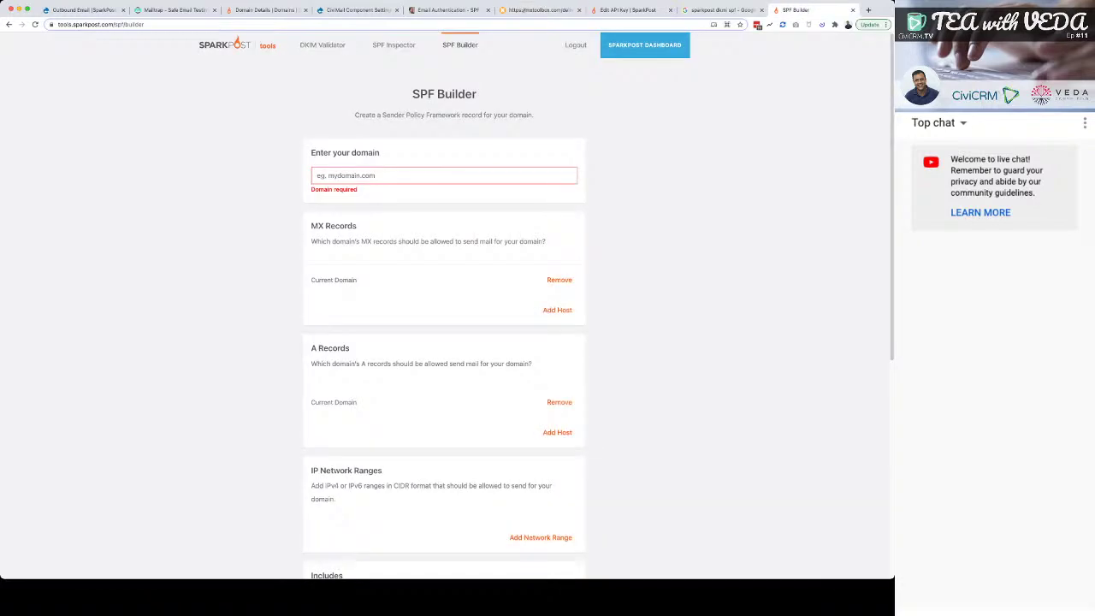